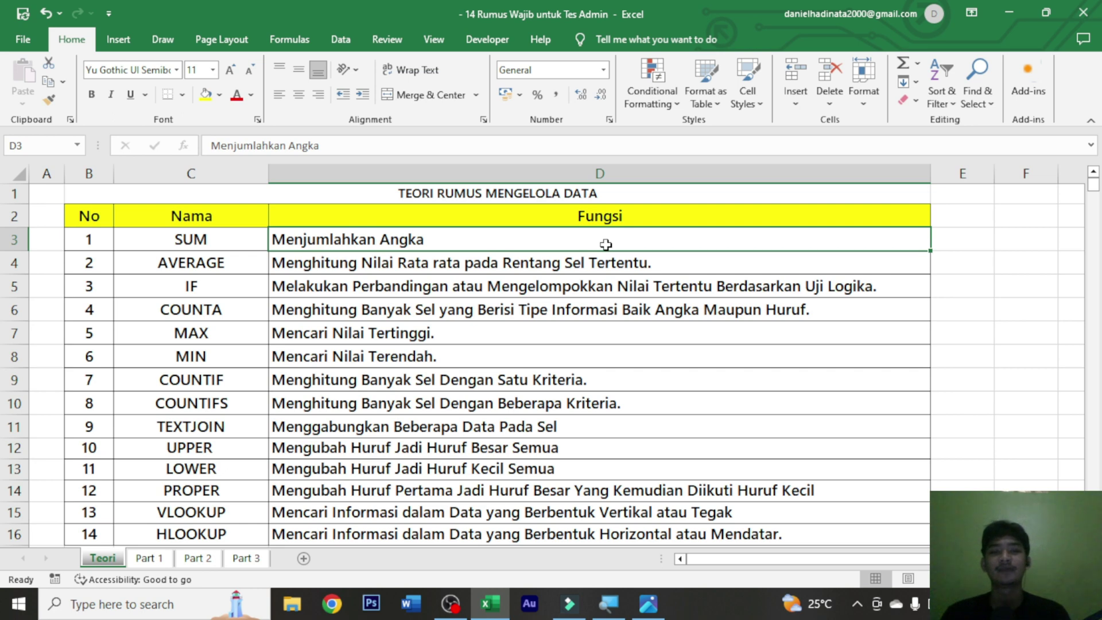
# - Review the formula names from SUM to HLOOKUP and their function descriptions in the theory table
pyautogui.click(327, 284)
pyautogui.moveTo(251, 236); pyautogui.dragTo(237, 523)
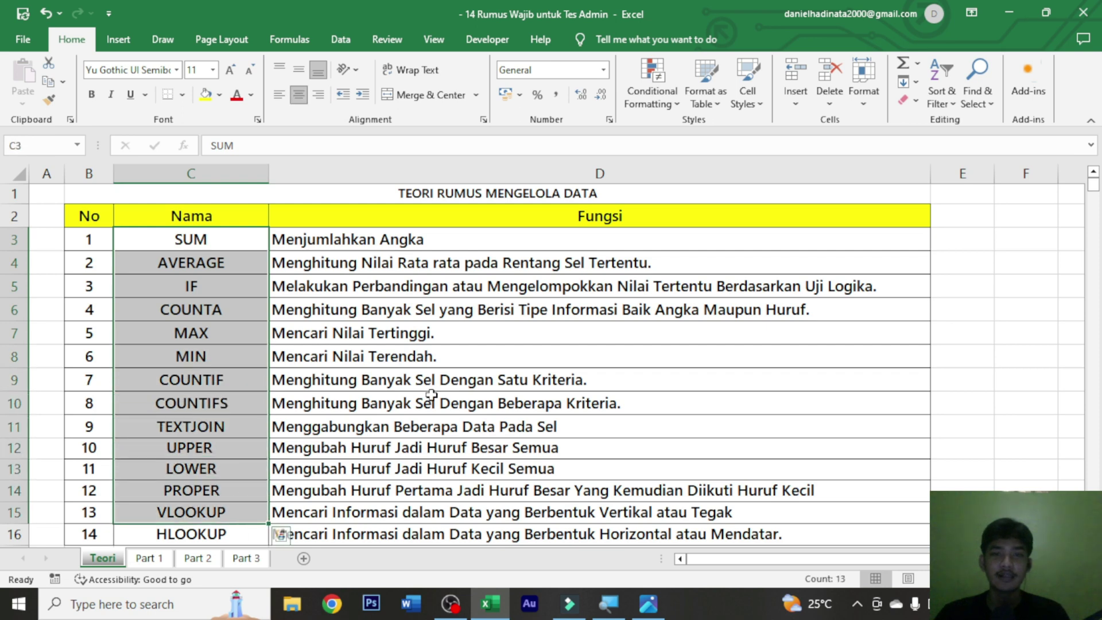
pyautogui.click(744, 346)
pyautogui.click(648, 240)
pyautogui.moveTo(647, 240); pyautogui.dragTo(625, 536)
pyautogui.click(616, 242)
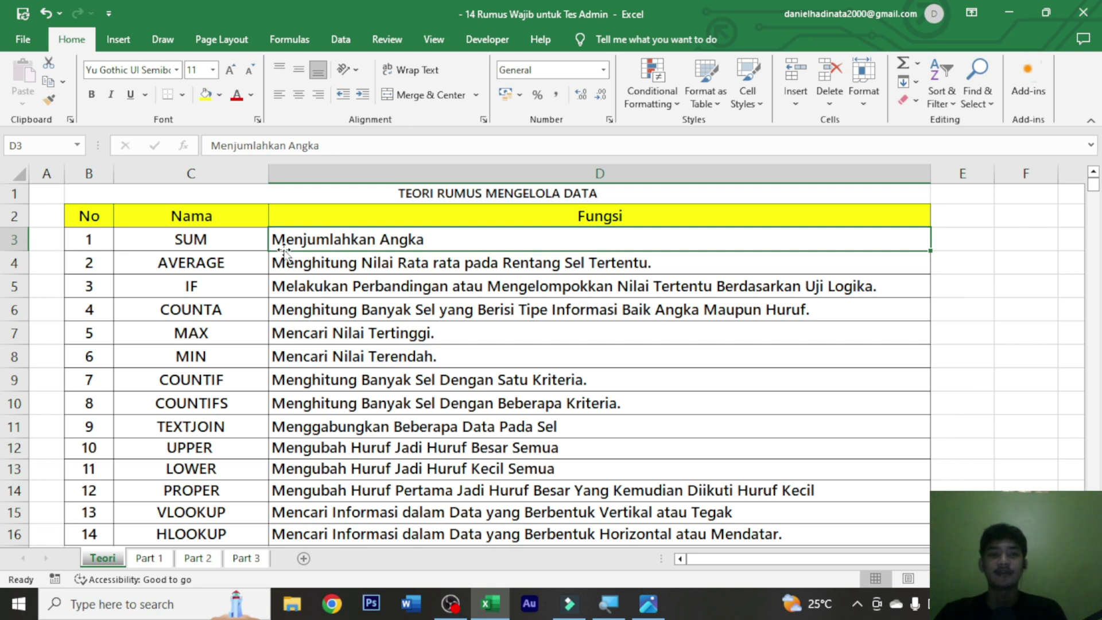
pyautogui.moveTo(262, 240); pyautogui.dragTo(507, 537)
pyautogui.click(554, 380)
pyautogui.click(629, 244)
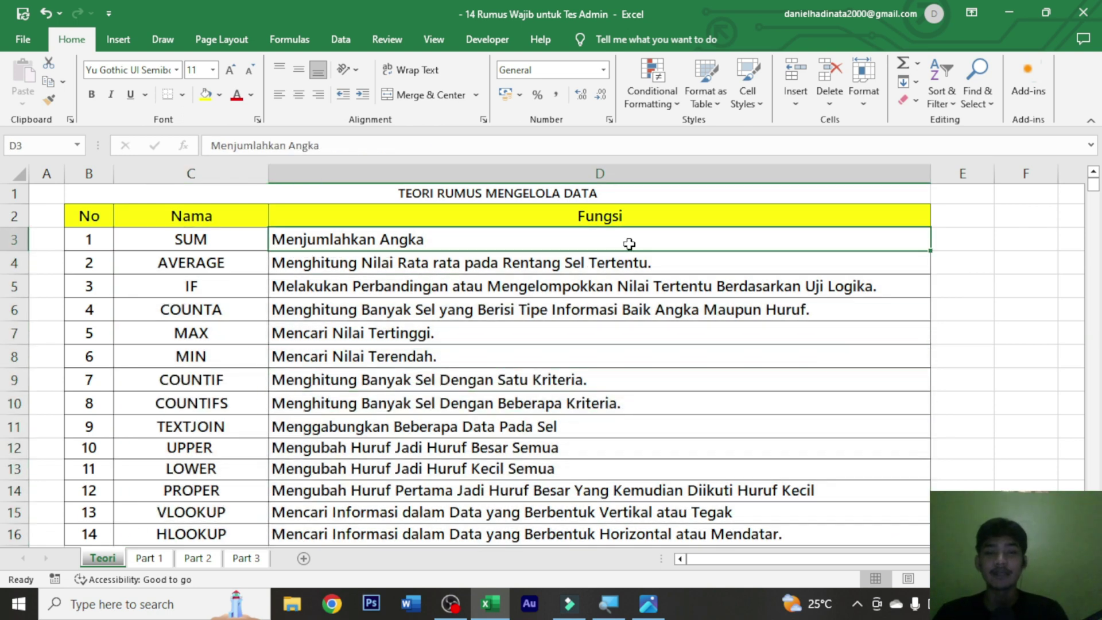
# - Switch to the aa.jpg image and examine the Excel formula requirement at the end of the admin responsibilities list
pyautogui.click(649, 604)
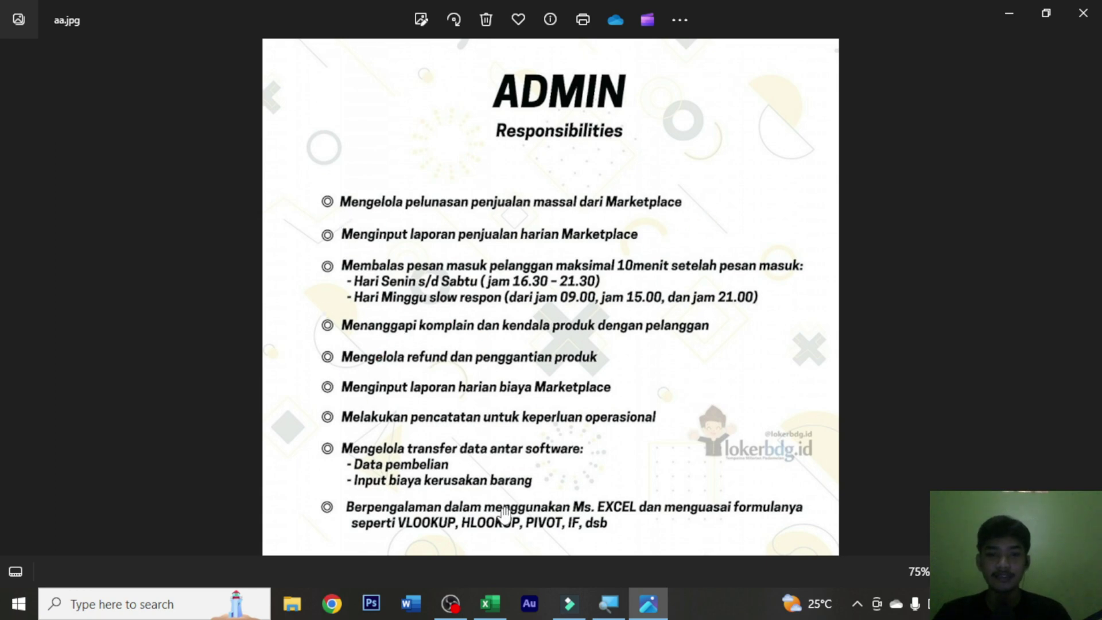
pyautogui.scroll(3, 503, 513)
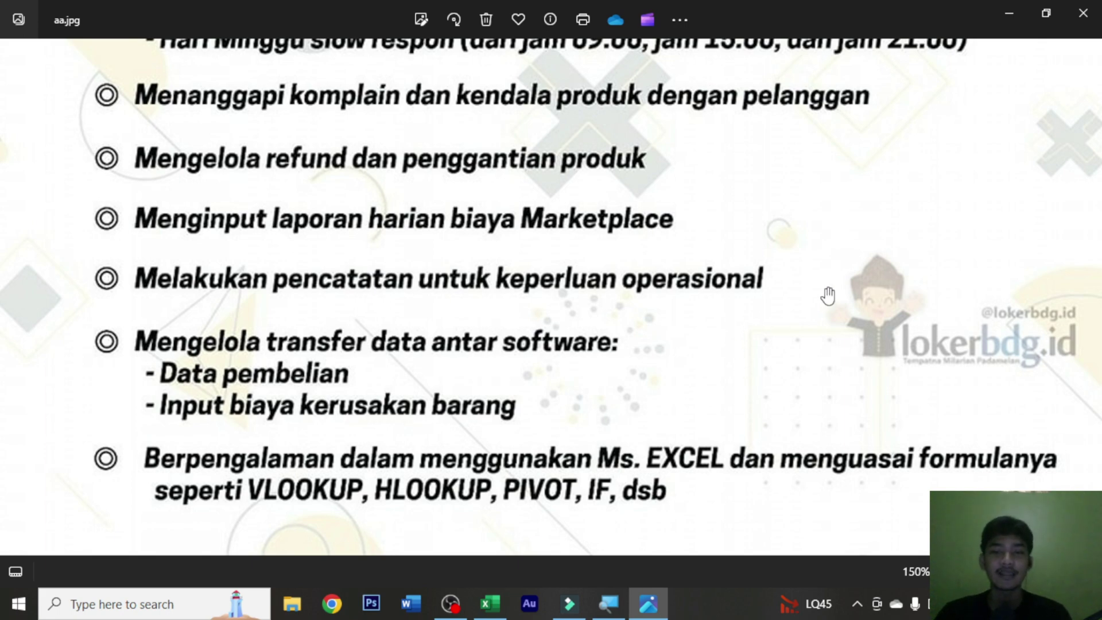
pyautogui.scroll(-3, 827, 296)
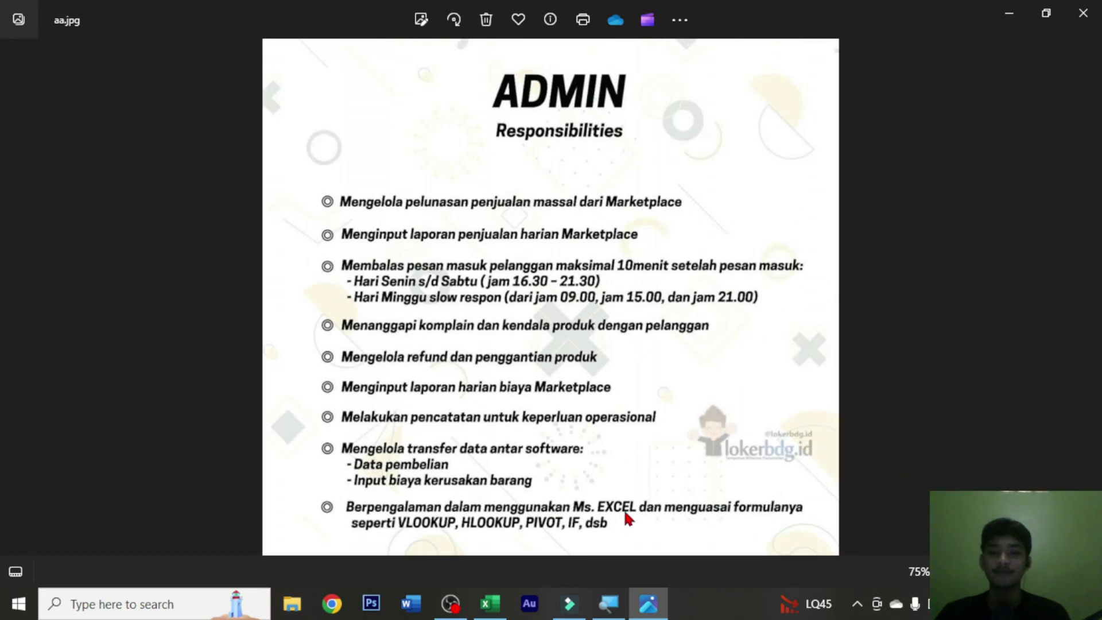
# - Return to the Excel workbook and go over the Fungsi descriptions in D3:D16 of the theory table
pyautogui.click(490, 603)
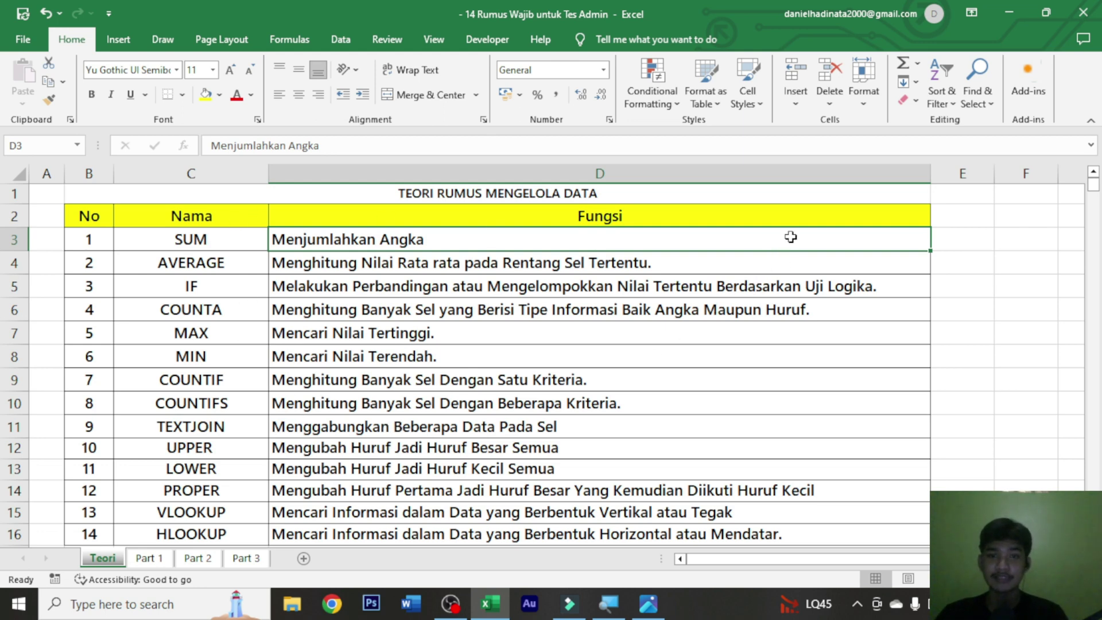
pyautogui.moveTo(790, 237); pyautogui.dragTo(738, 532)
pyautogui.click(738, 531)
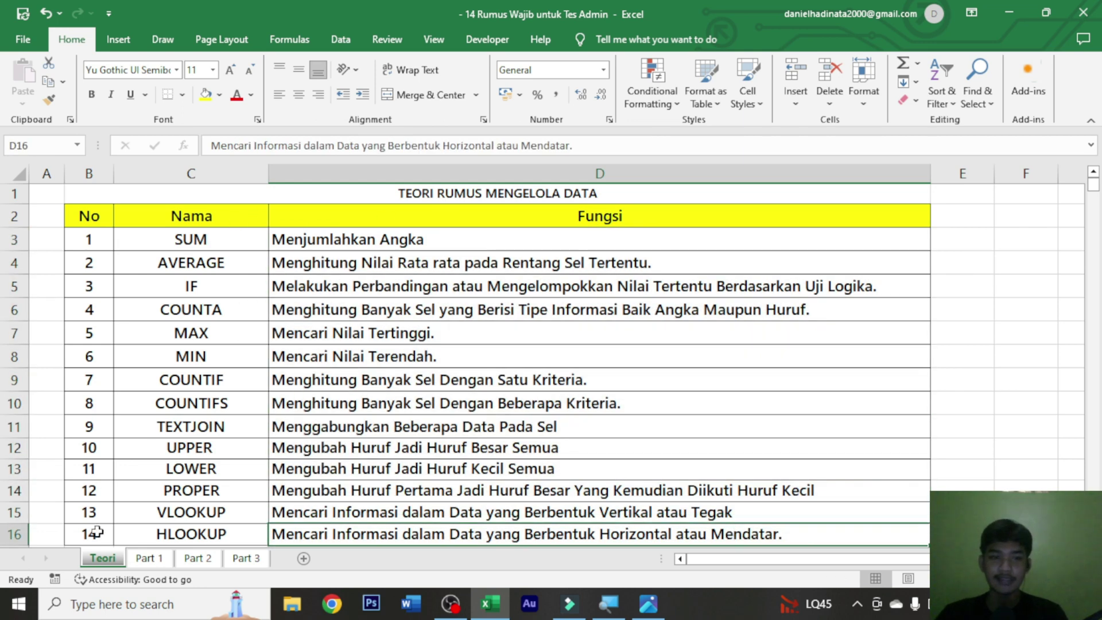
# - Open the Part 1 sheet and examine the student name, gender and MTK, IPA and IPS score columns
pyautogui.click(148, 566)
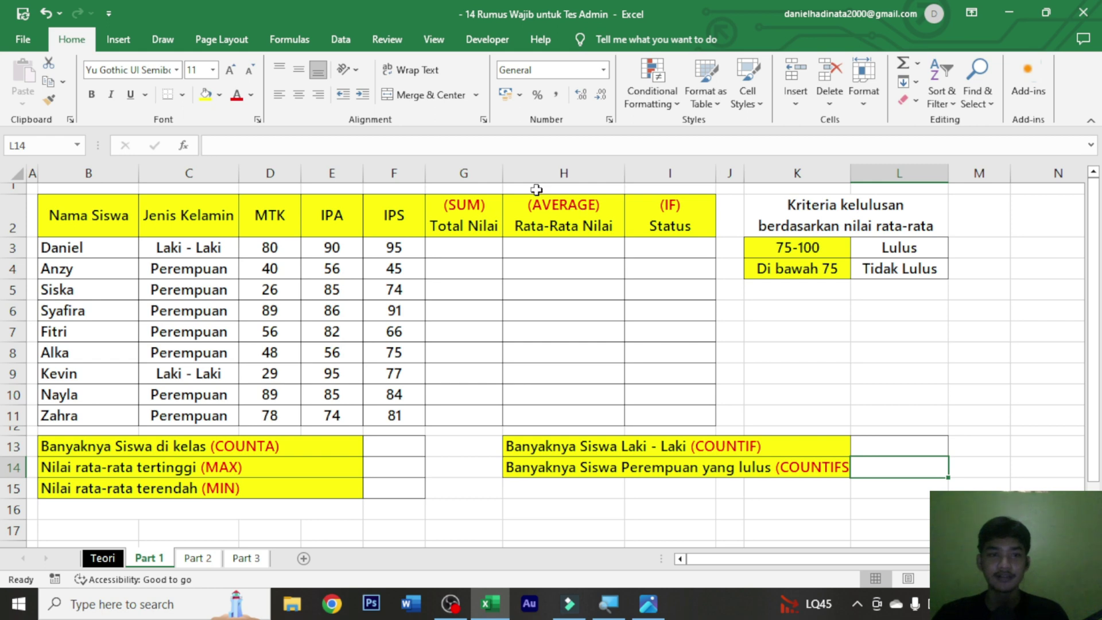
pyautogui.moveTo(98, 224); pyautogui.dragTo(95, 415)
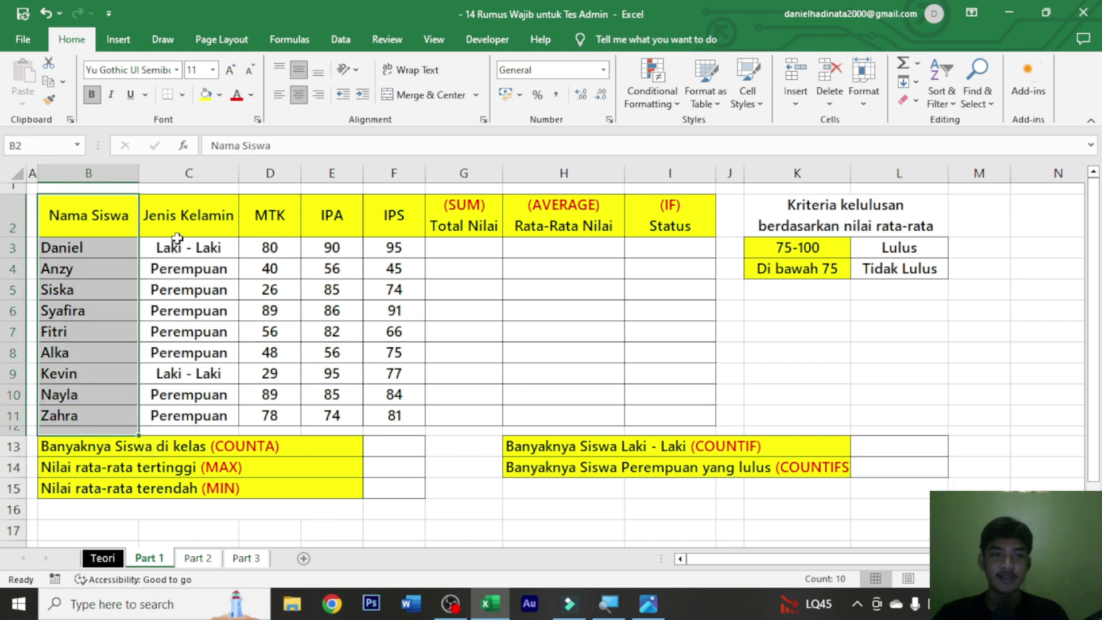
pyautogui.moveTo(175, 224); pyautogui.dragTo(183, 416)
pyautogui.click(477, 236)
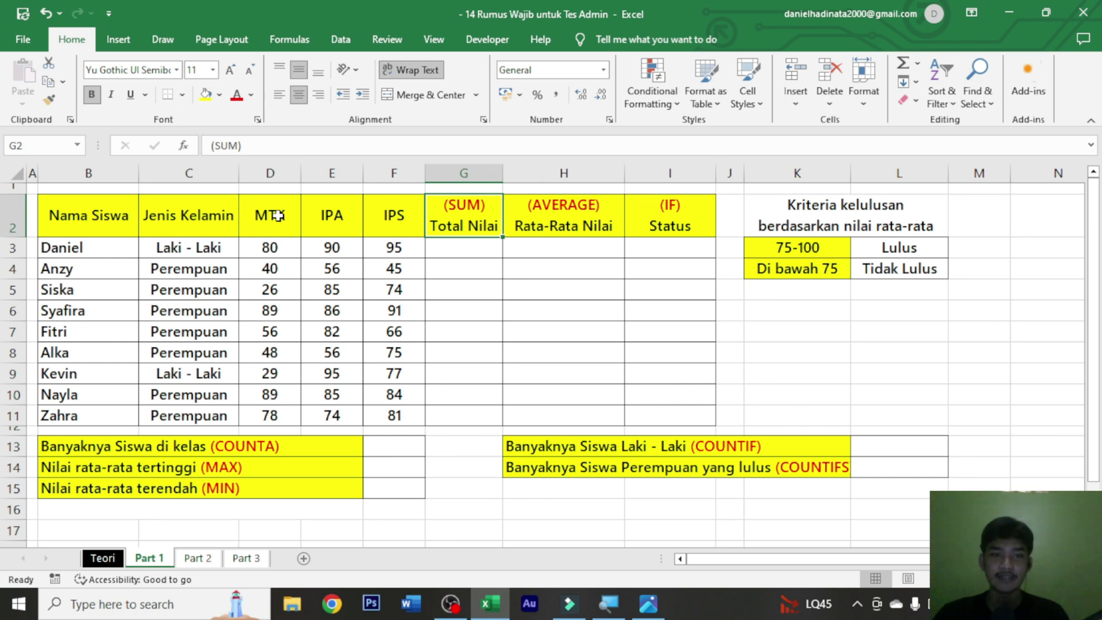
pyautogui.moveTo(274, 217); pyautogui.dragTo(399, 409)
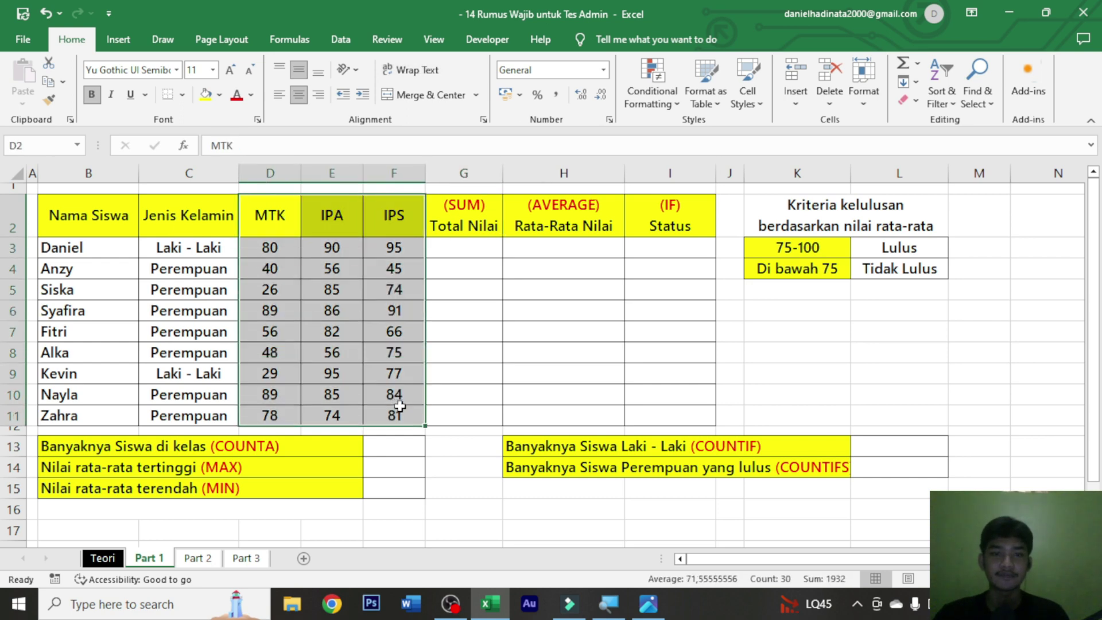
# - Enter =SUM(D3:F3) in G3 to total the first student's MTK, IPA and IPS scores
pyautogui.click(462, 246)
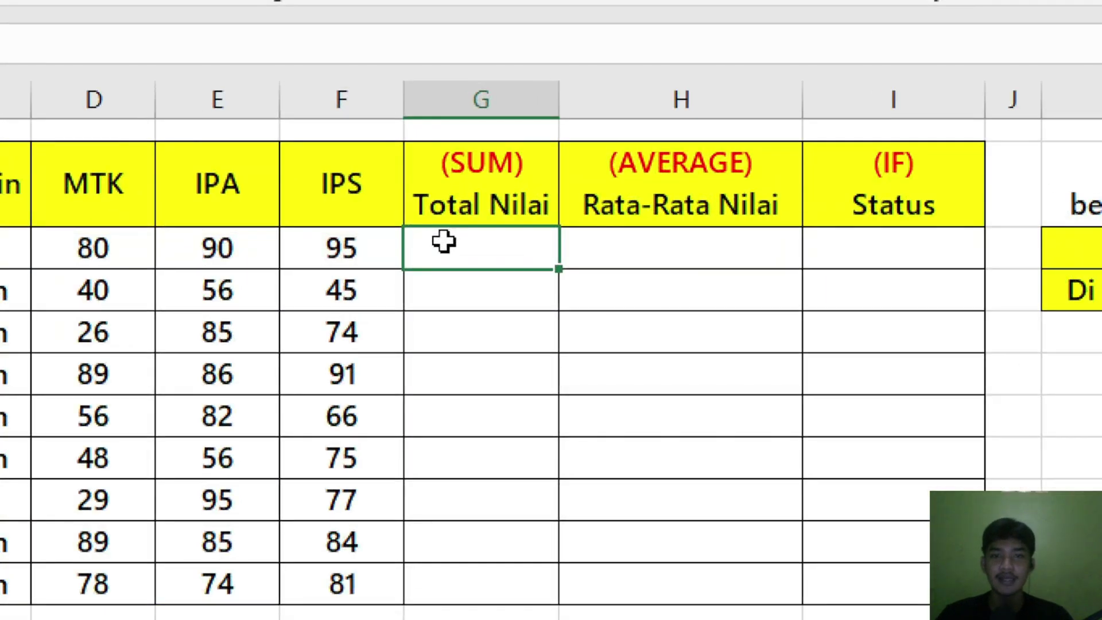
pyautogui.doubleClick(444, 241)
pyautogui.write('=')
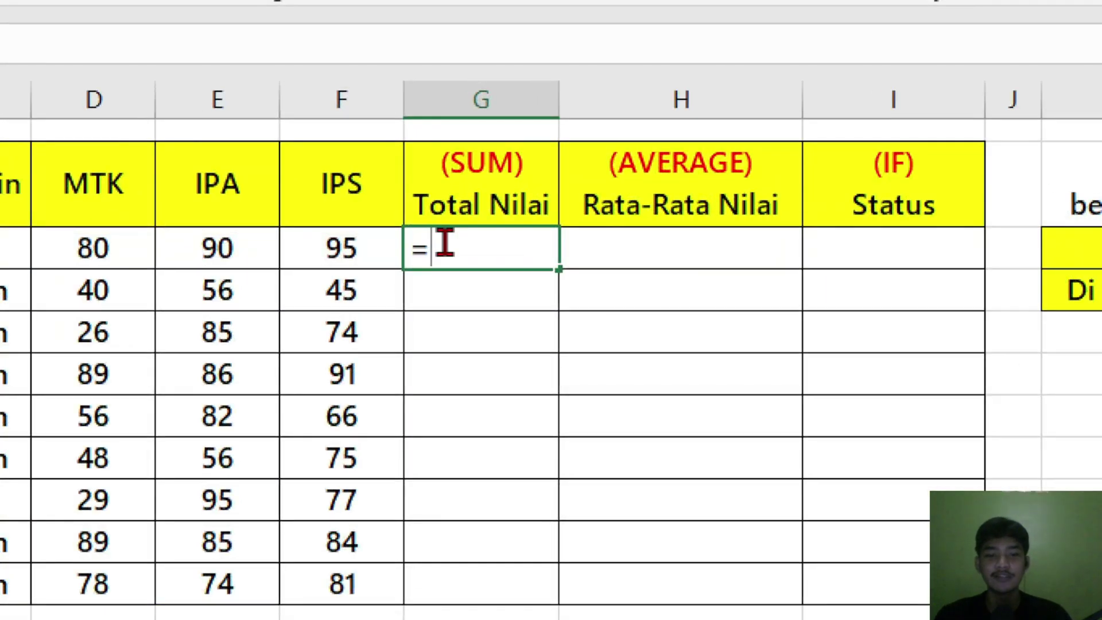
pyautogui.write('sum')
pyautogui.press('Tab')
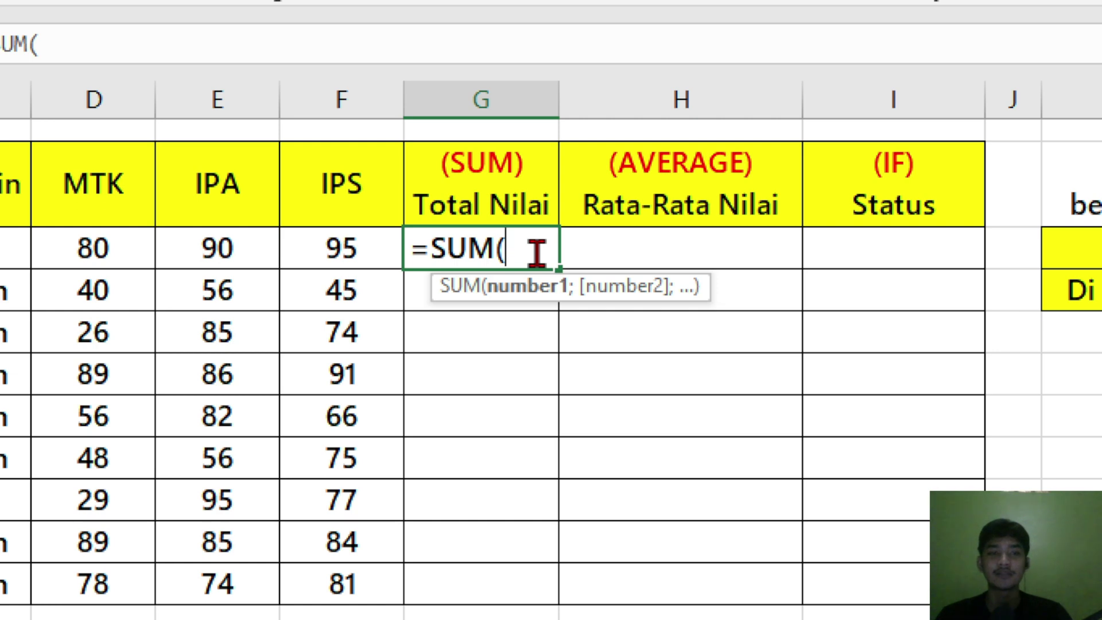
pyautogui.click(95, 242)
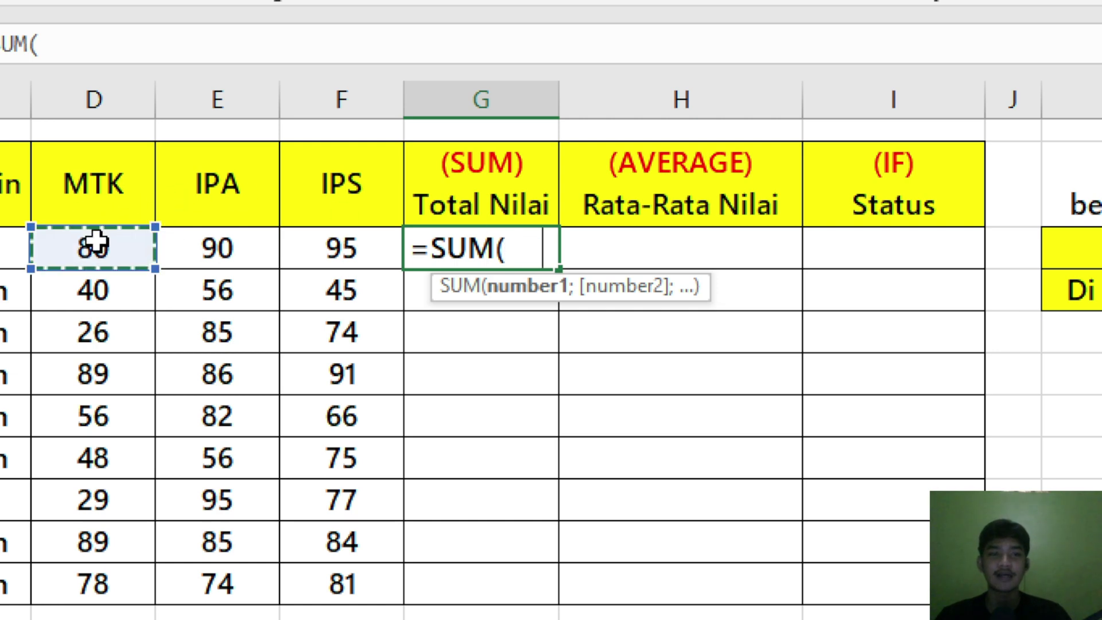
pyautogui.moveTo(96, 242); pyautogui.dragTo(342, 248)
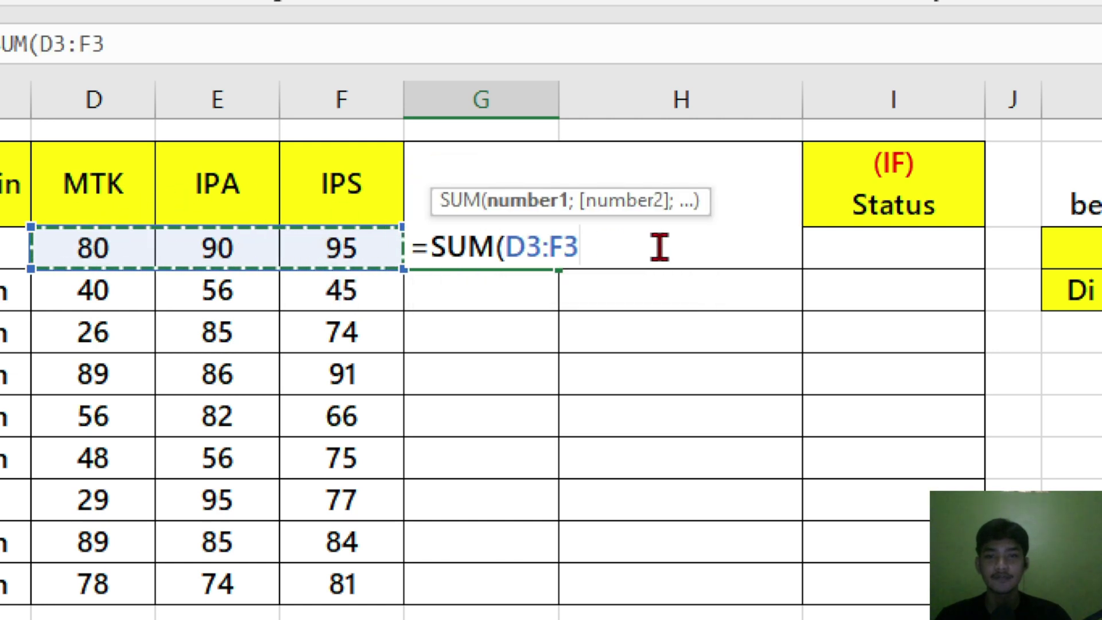
pyautogui.write(')')
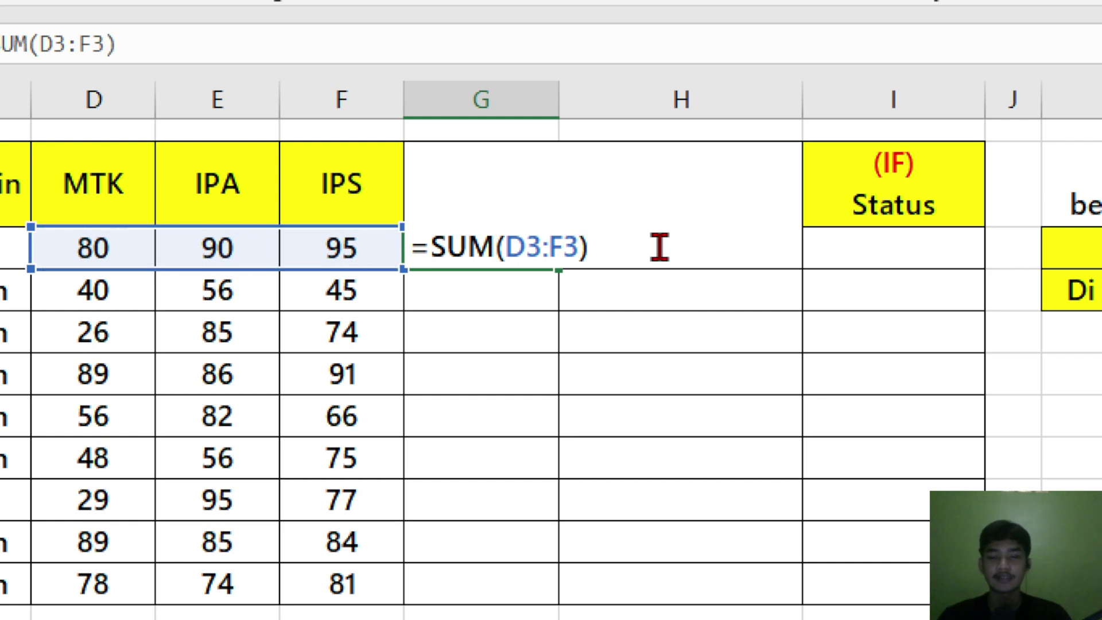
pyautogui.press('Return')
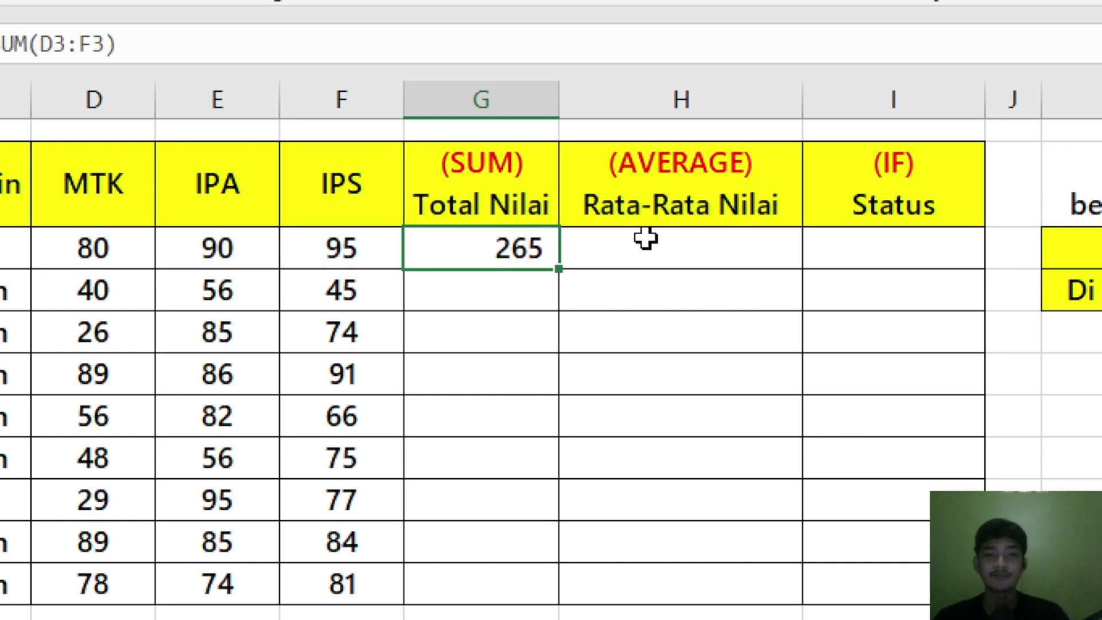
# - Fill the SUM formula from G3 down through G11 for the remaining students
pyautogui.moveTo(499, 283); pyautogui.dragTo(477, 574)
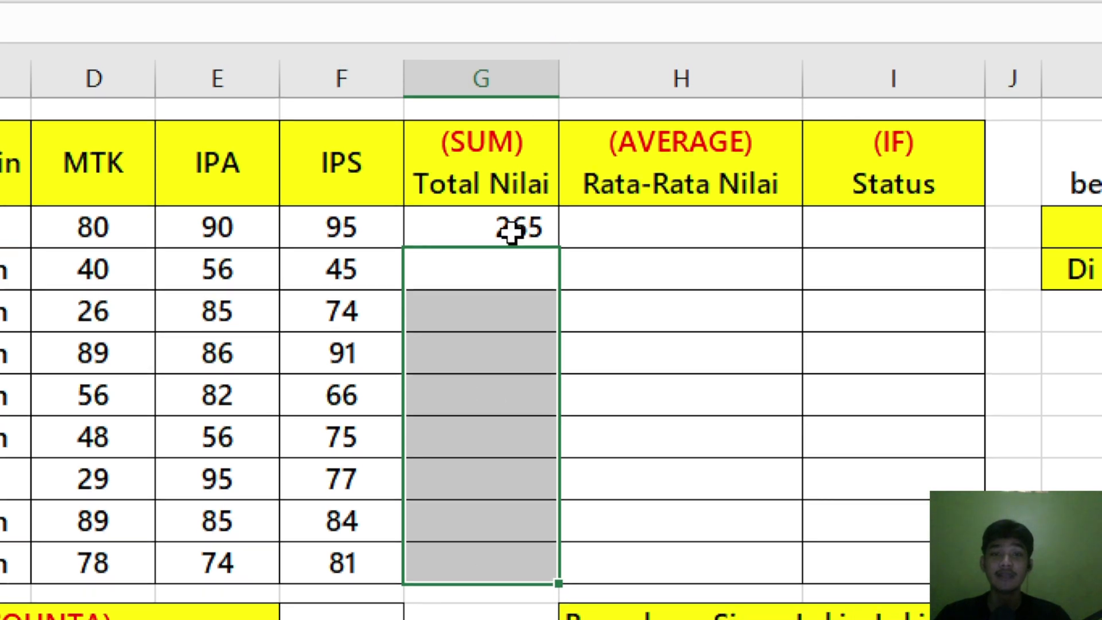
pyautogui.click(522, 214)
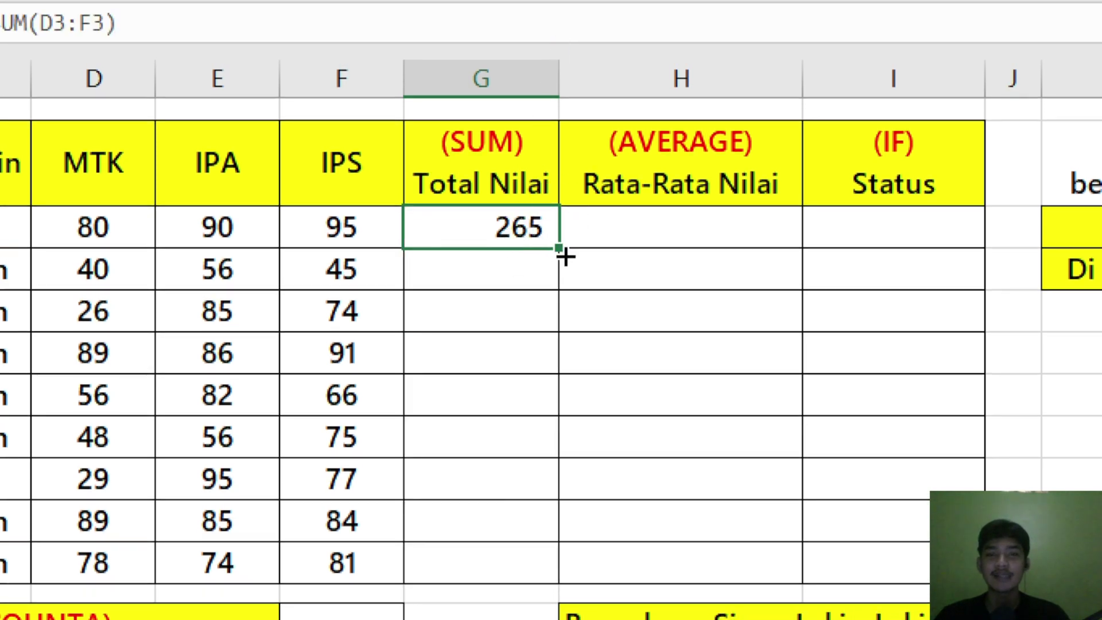
pyautogui.moveTo(559, 248); pyautogui.dragTo(562, 593)
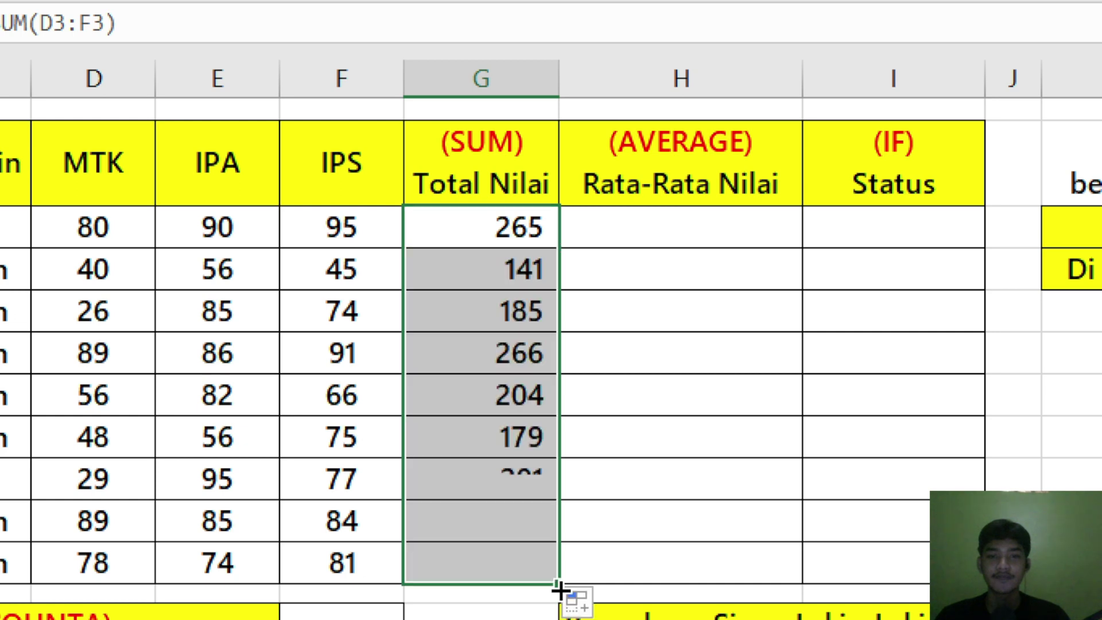
pyautogui.click(495, 477)
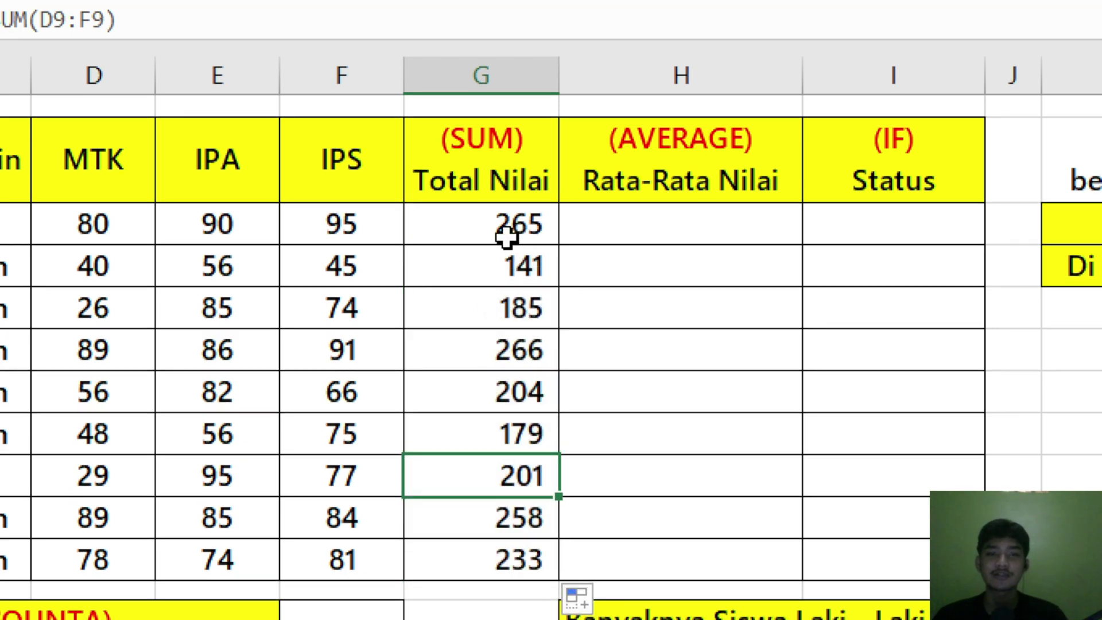
# - Enter =AVERAGE(D3:F3) in H3 to average the first student's three subject scores
pyautogui.click(605, 225)
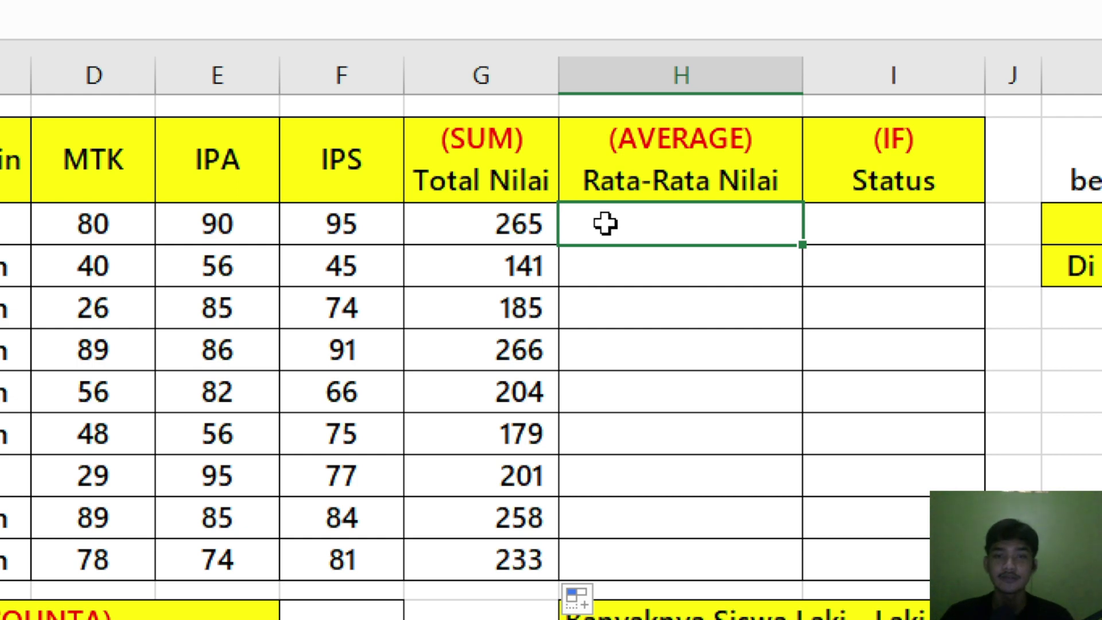
pyautogui.write('=')
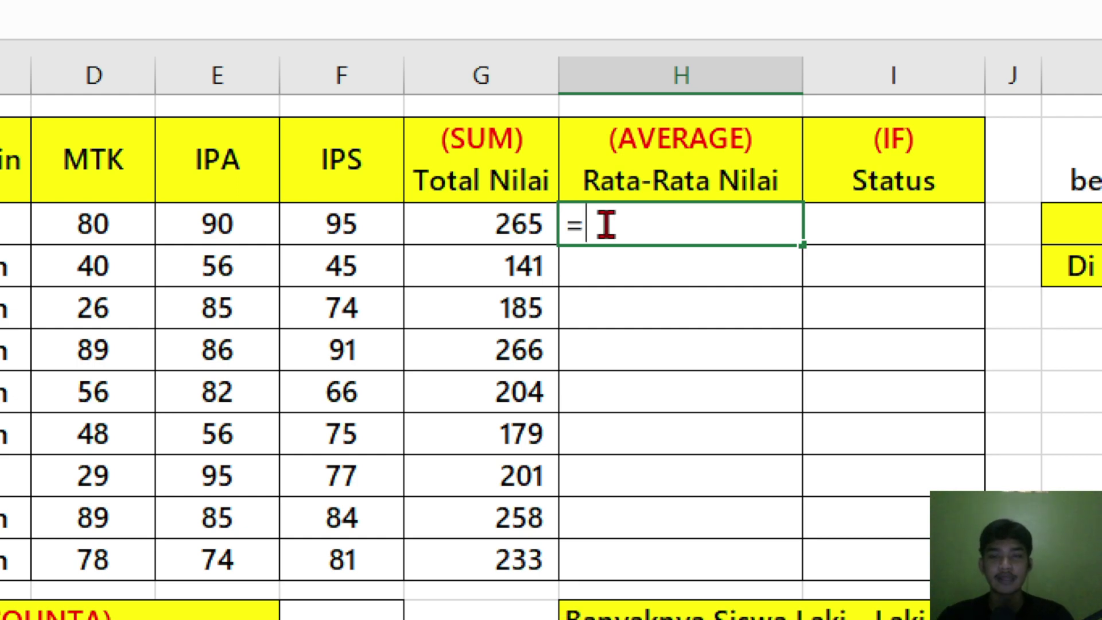
pyautogui.write('average')
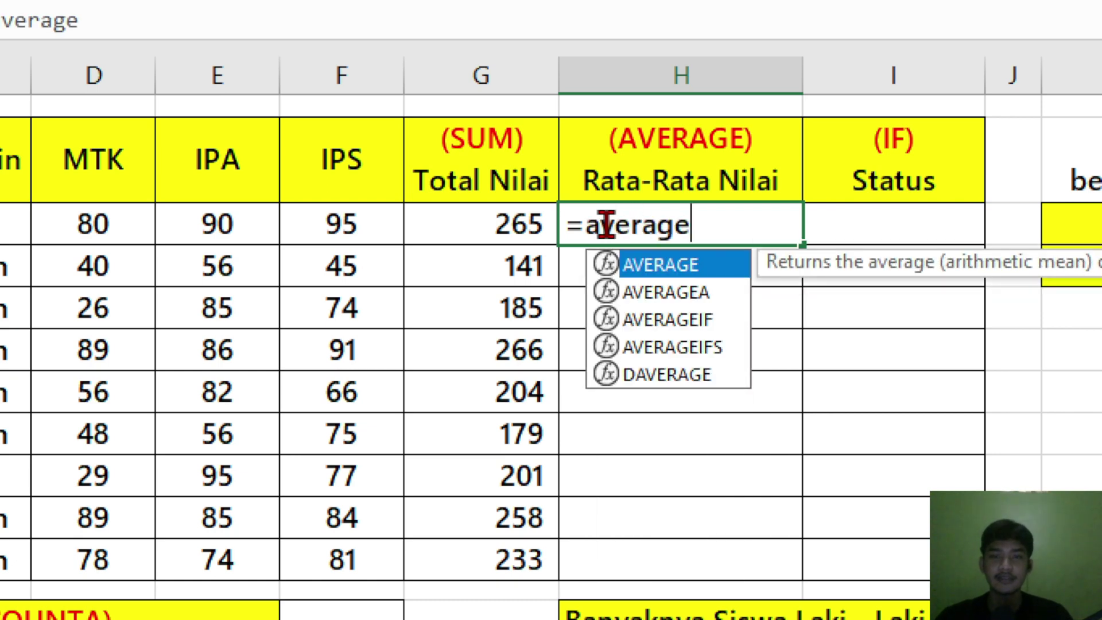
pyautogui.press('Tab')
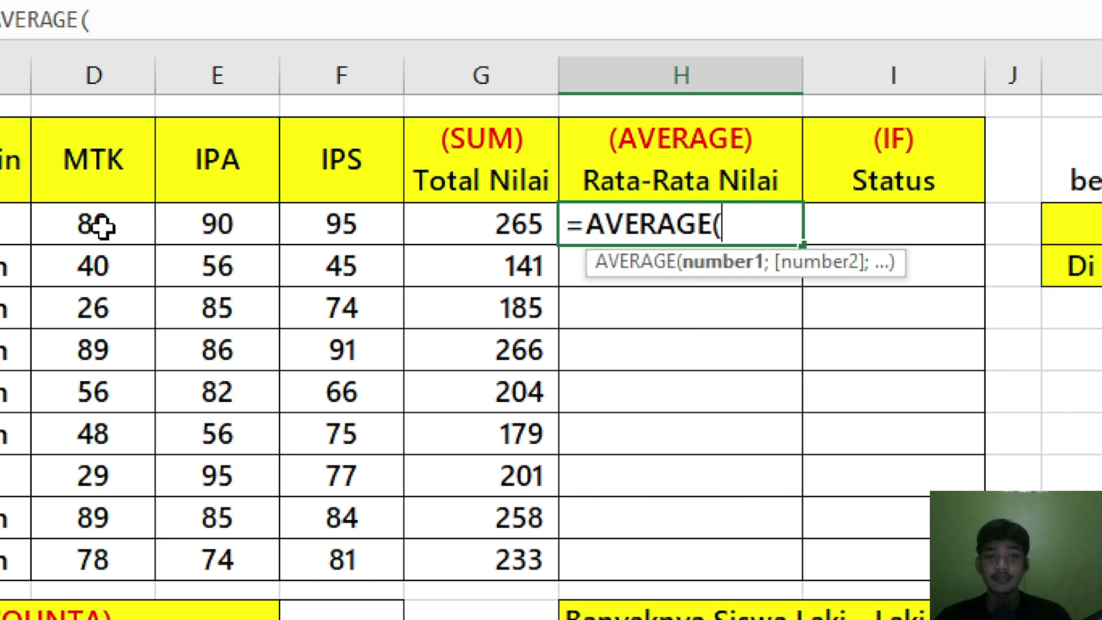
pyautogui.moveTo(105, 225); pyautogui.dragTo(346, 228)
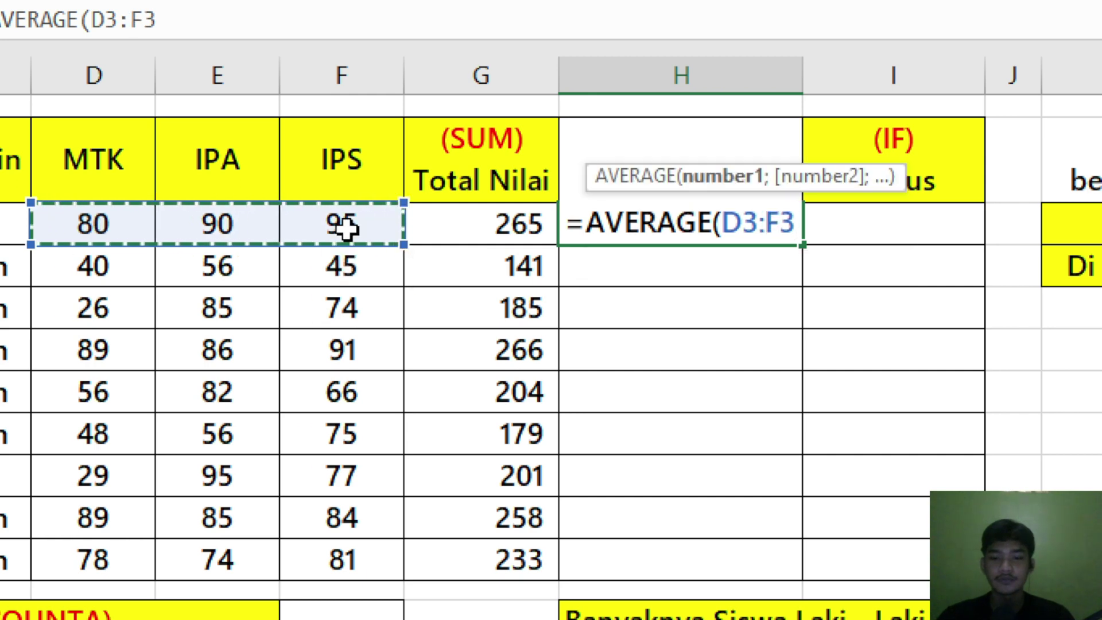
pyautogui.write(')')
pyautogui.press('Return')
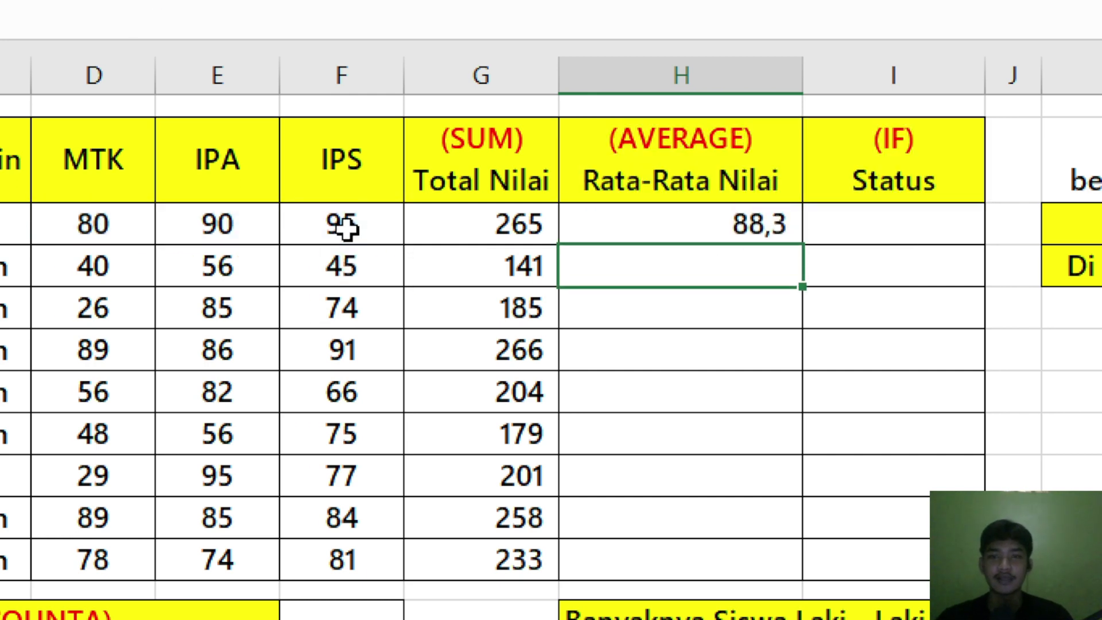
# - Fill the AVERAGE formula from H3 down through H11 for the remaining students
pyautogui.click(692, 217)
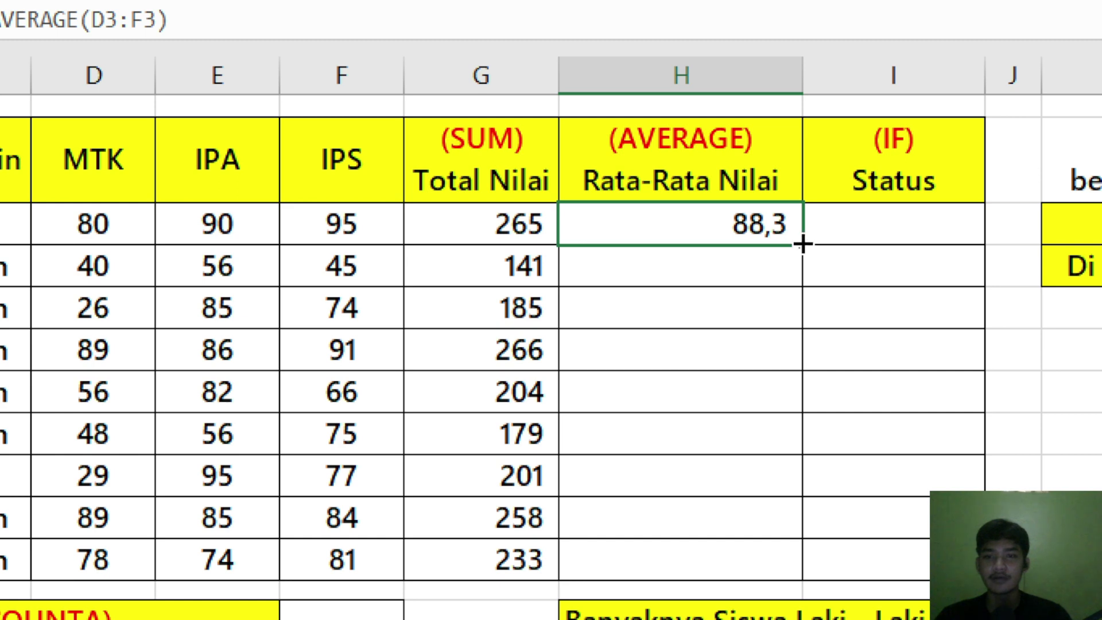
pyautogui.moveTo(803, 245); pyautogui.dragTo(770, 568)
pyautogui.click(737, 417)
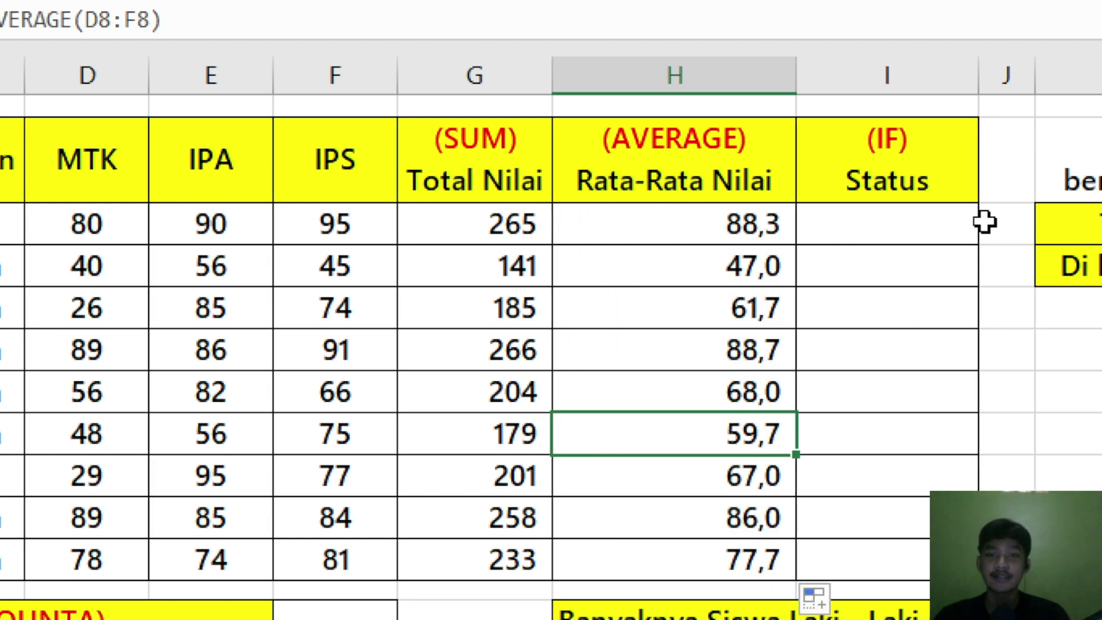
# - Examine the empty Status column and the pass criteria table in K2:L4, based on each student's average score
pyautogui.click(705, 226)
pyautogui.click(854, 240)
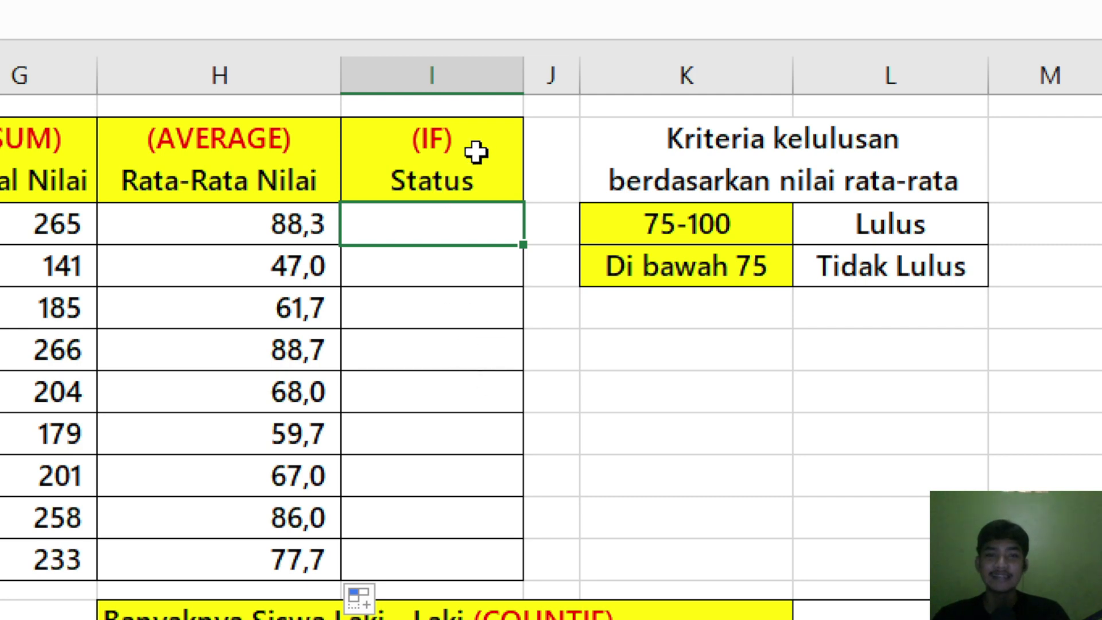
pyautogui.click(453, 187)
pyautogui.click(462, 219)
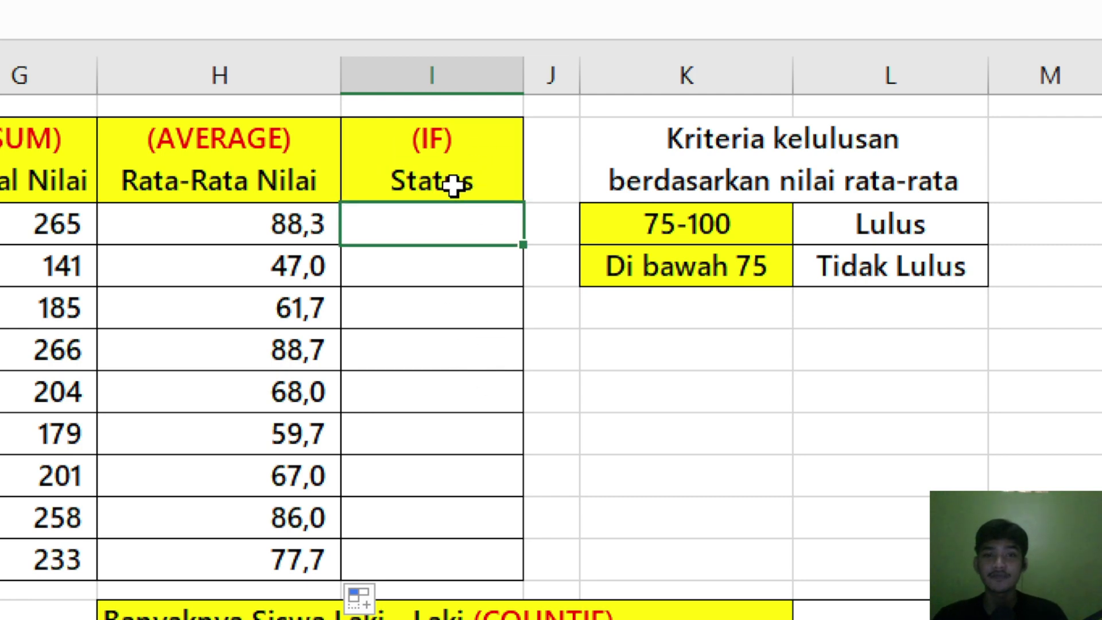
pyautogui.click(453, 185)
pyautogui.click(463, 221)
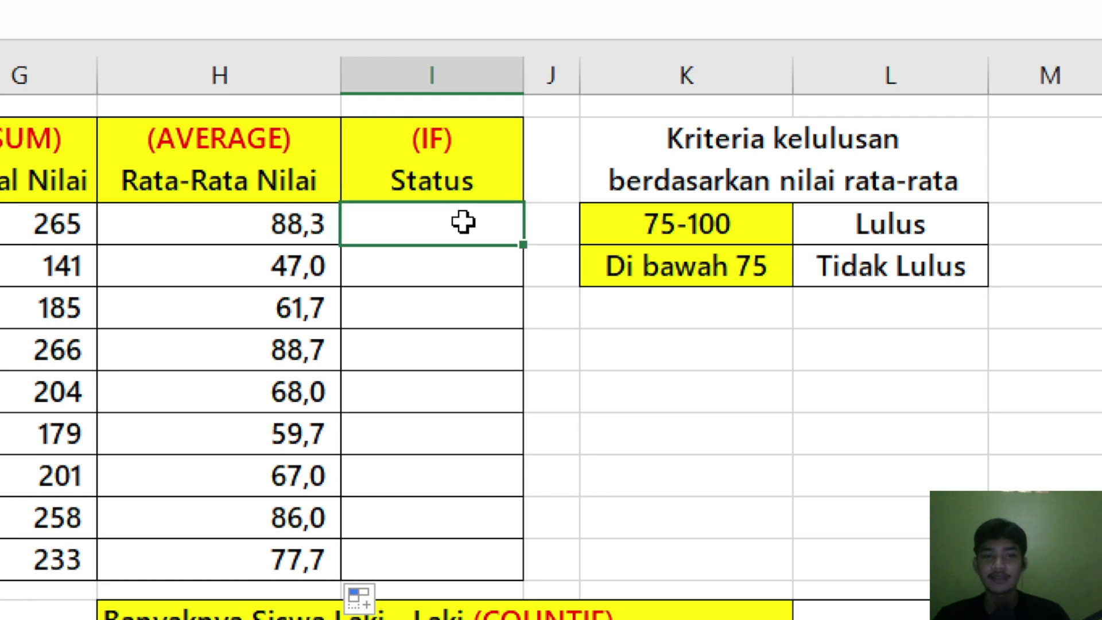
pyautogui.click(659, 148)
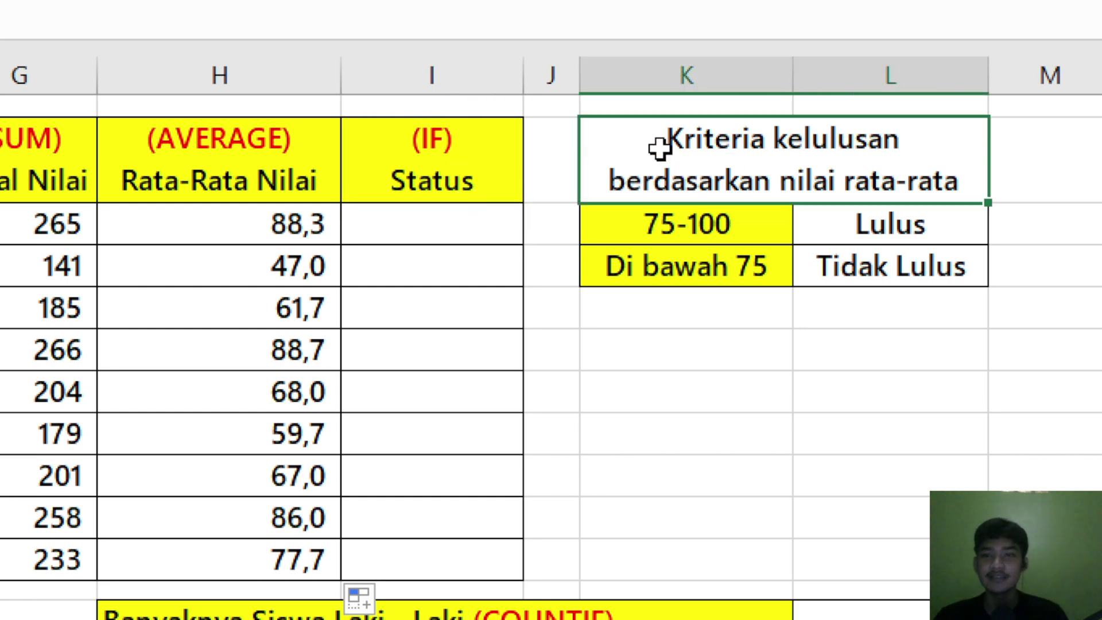
pyautogui.click(887, 260)
pyautogui.click(697, 196)
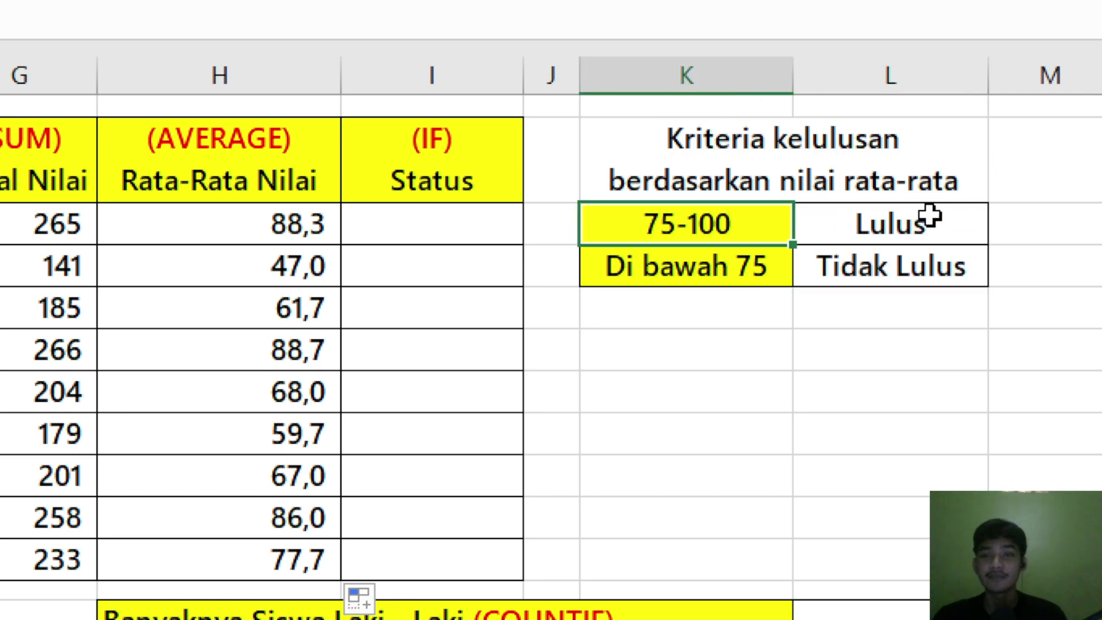
pyautogui.click(911, 226)
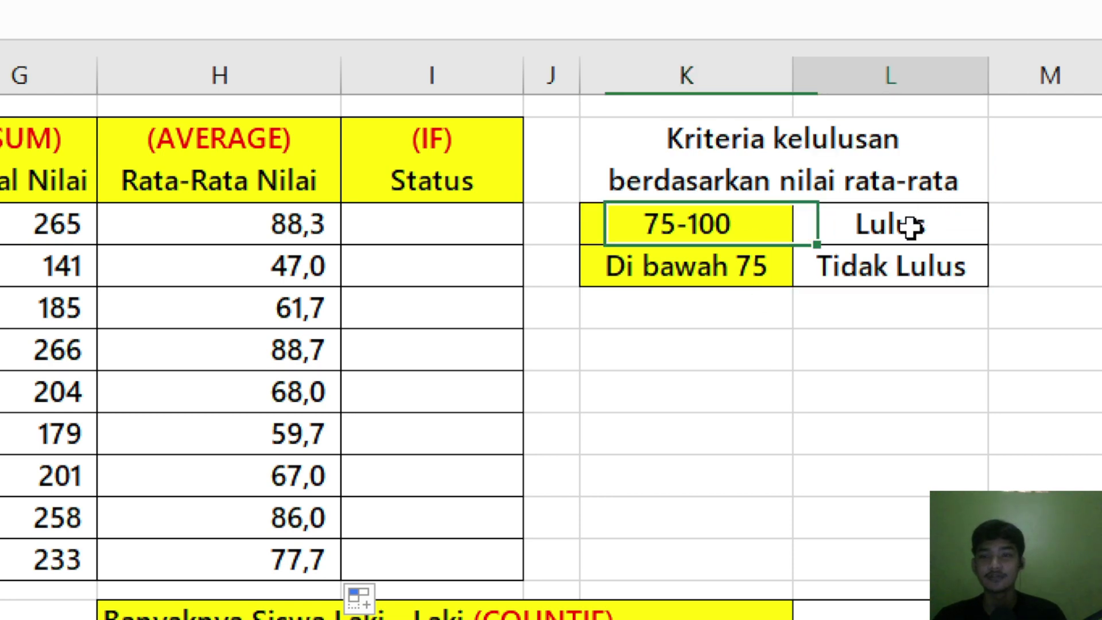
pyautogui.click(752, 267)
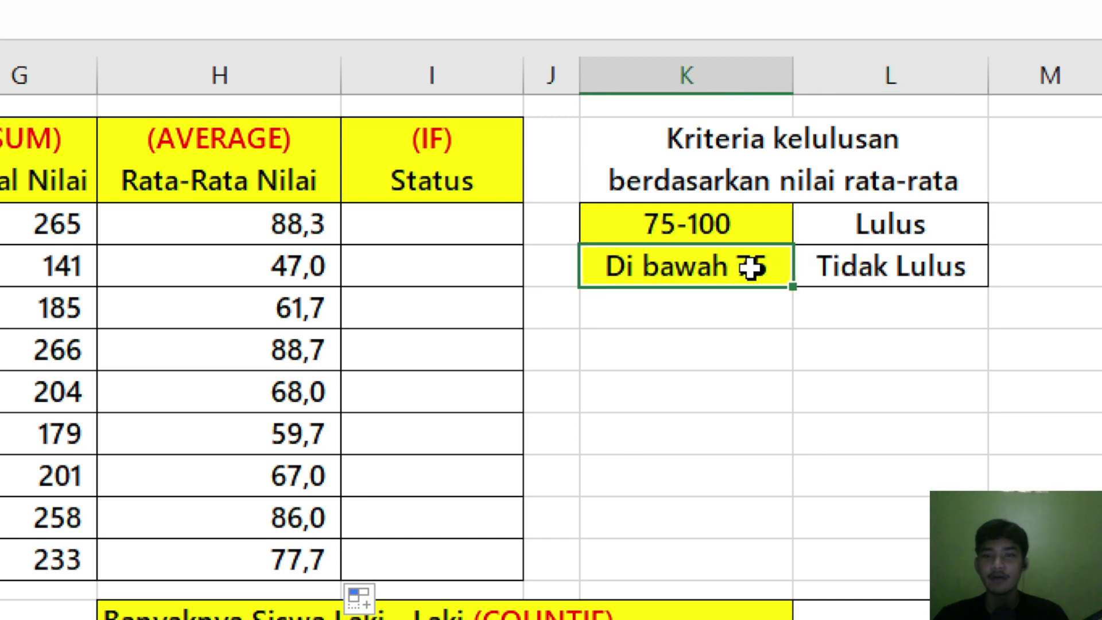
pyautogui.click(949, 263)
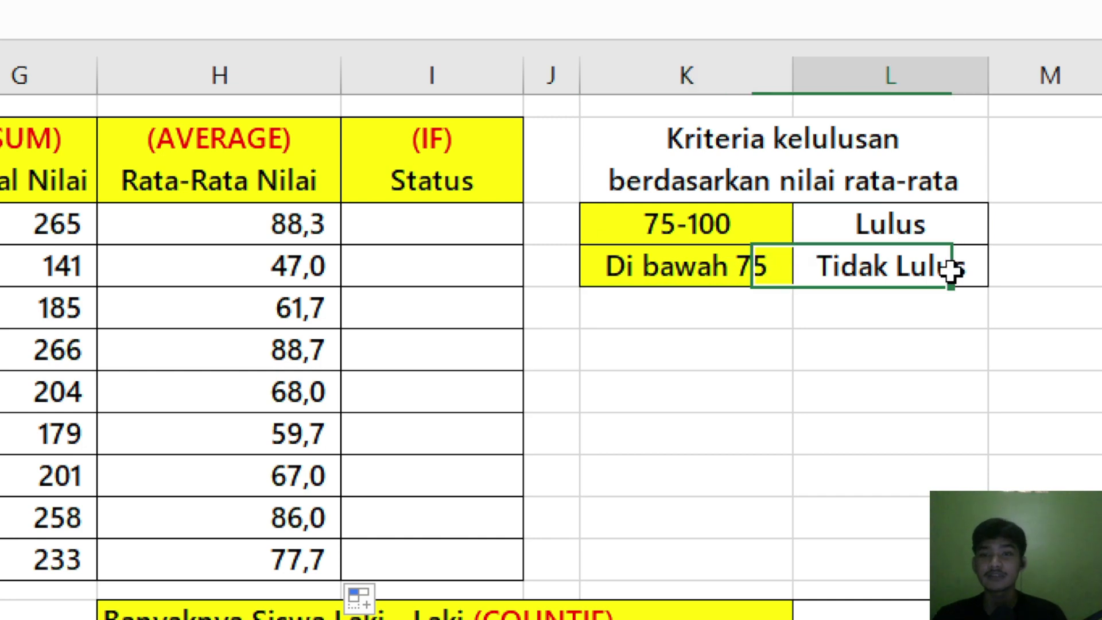
pyautogui.click(912, 184)
# - Enter =IF(H3<75;"Tidak Lulus";"Lulus") in I3 to set the first student's status from the average score
pyautogui.click(445, 230)
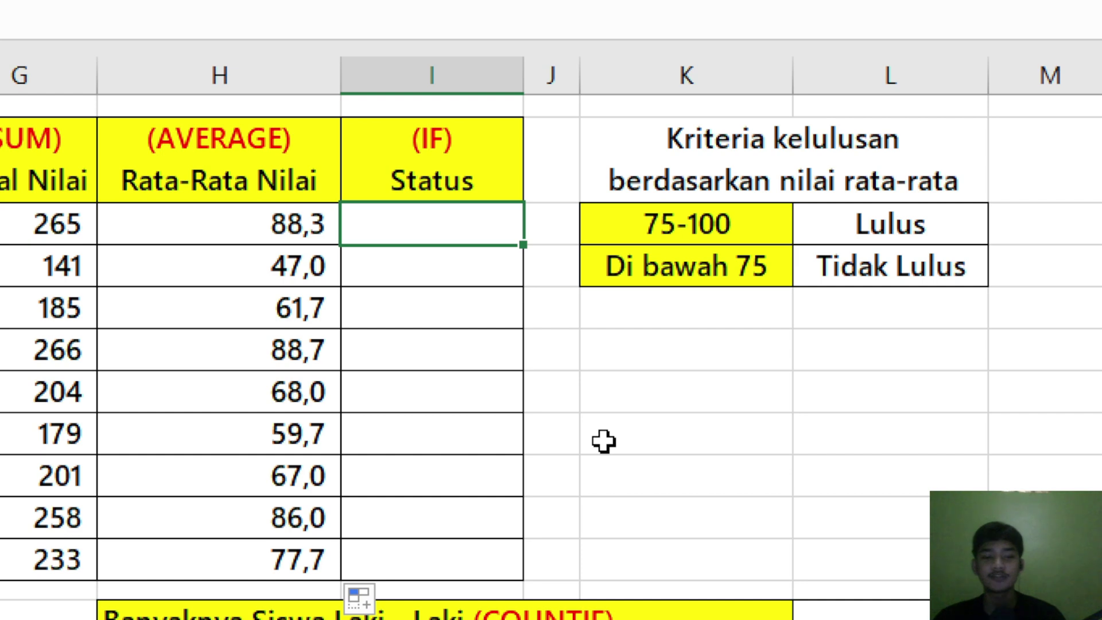
pyautogui.write('=')
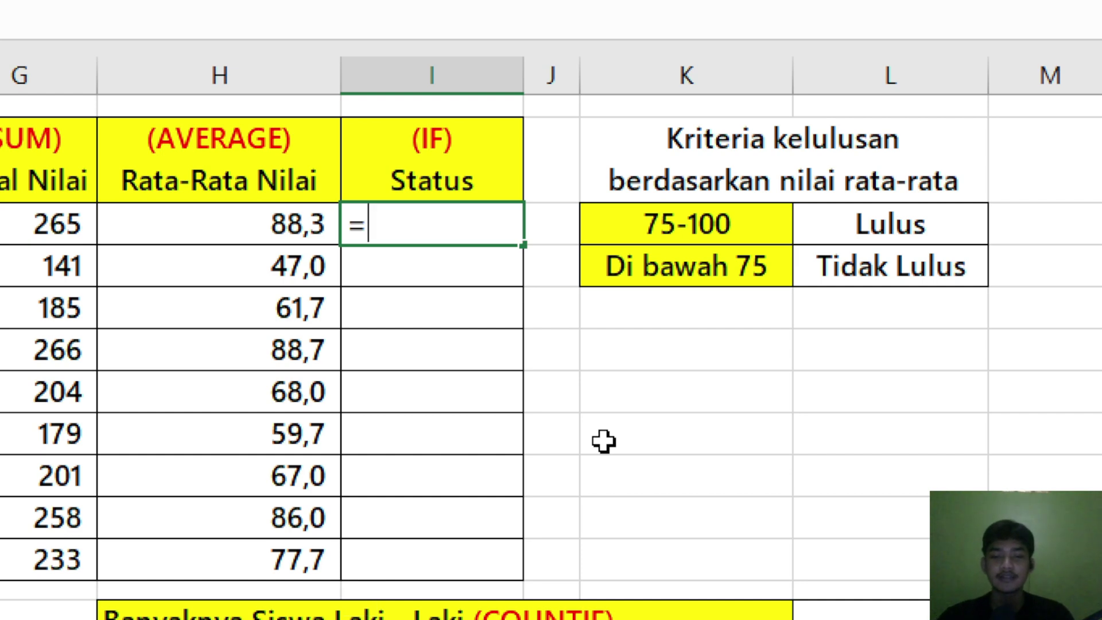
pyautogui.write('if')
pyautogui.press('Tab')
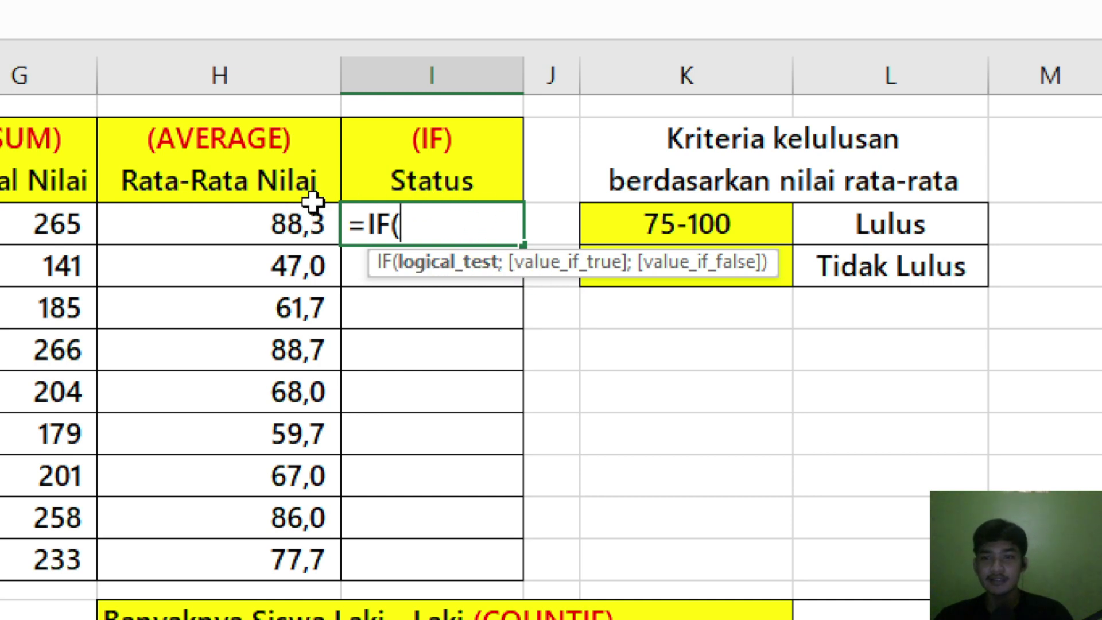
pyautogui.click(290, 210)
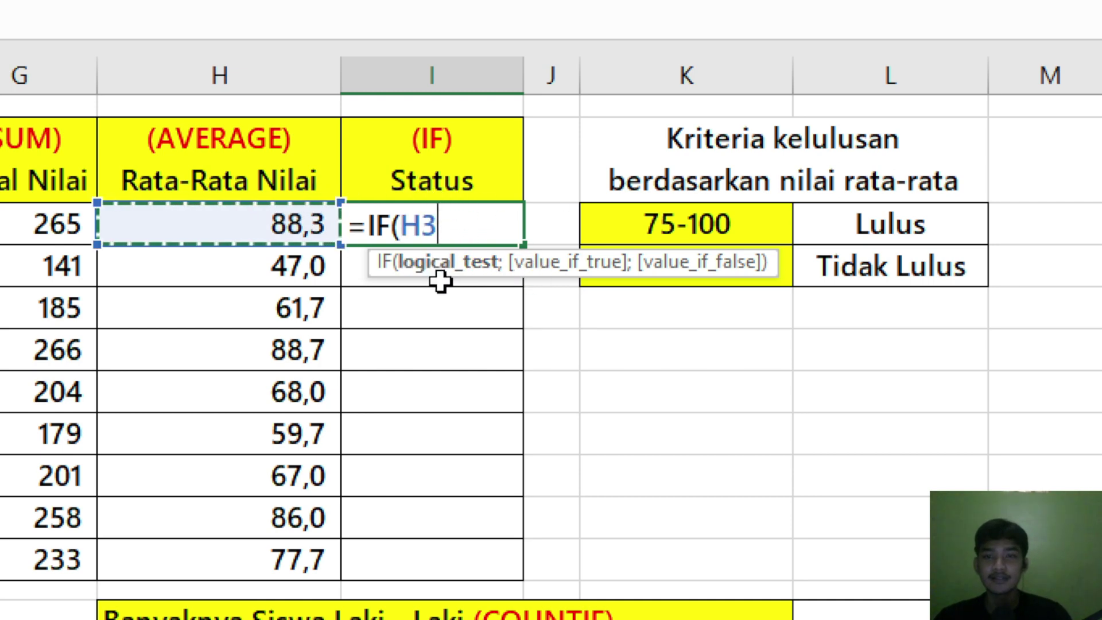
pyautogui.write('<')
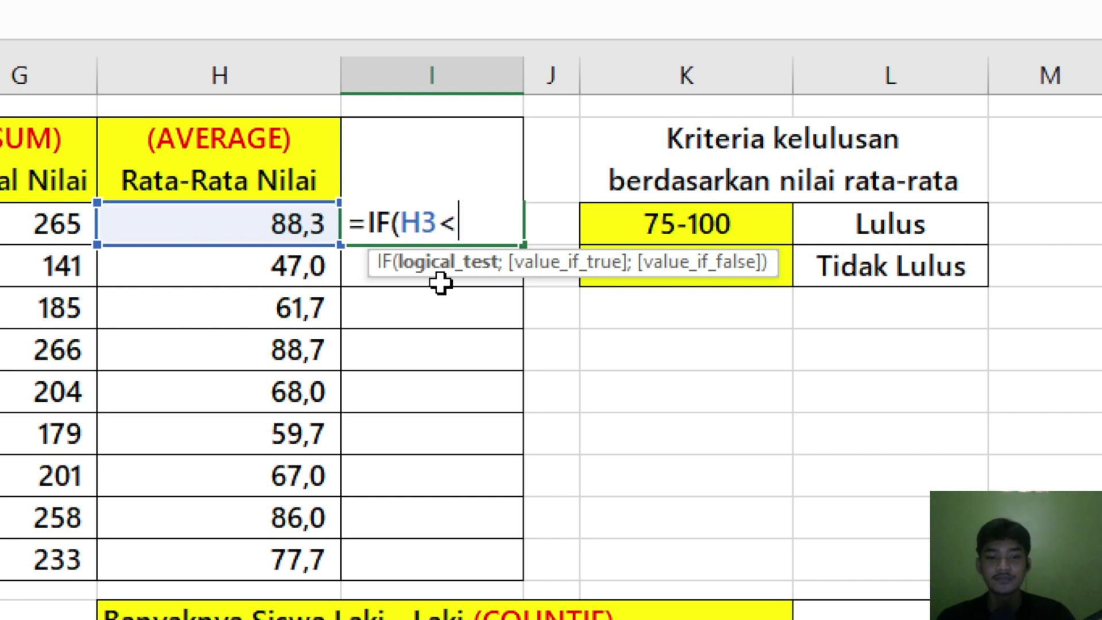
pyautogui.write('75')
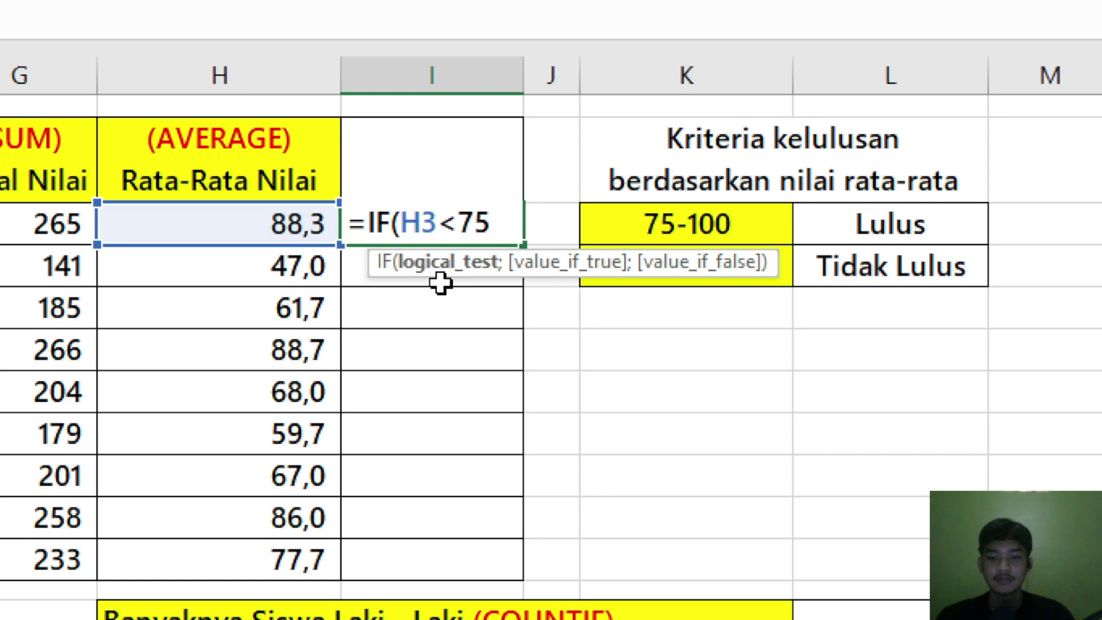
pyautogui.write(';')
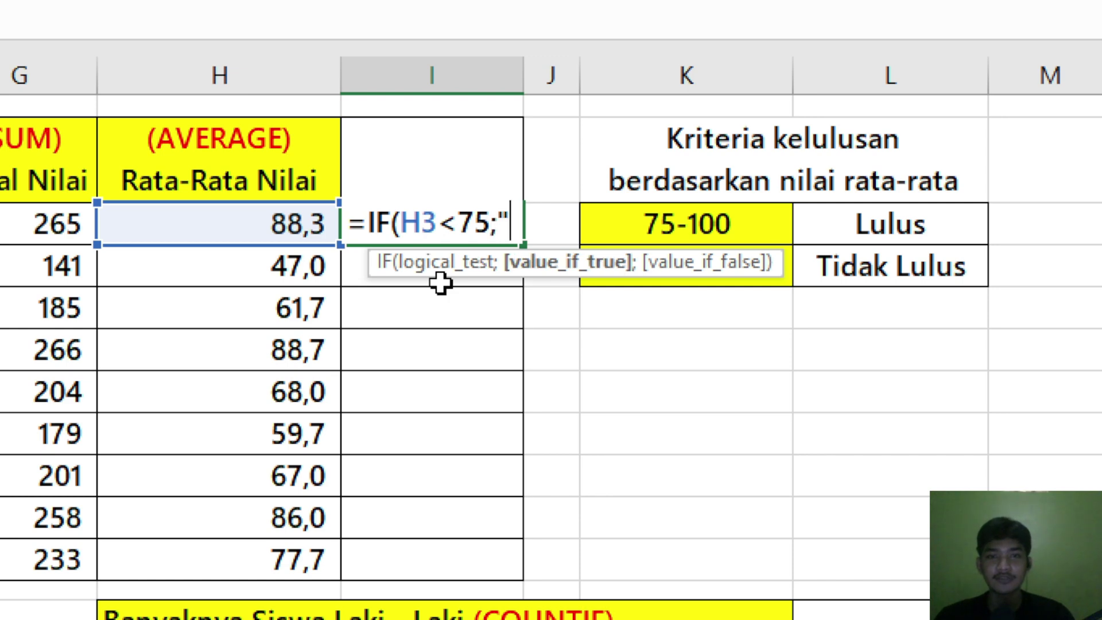
pyautogui.write('"')
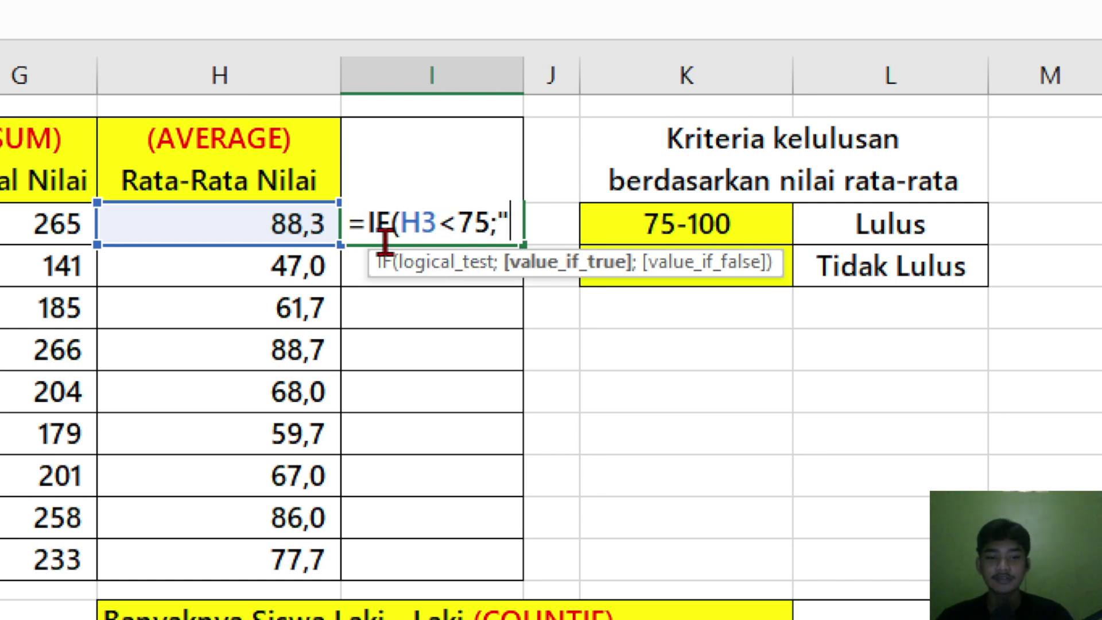
pyautogui.write('Tidak Lul')
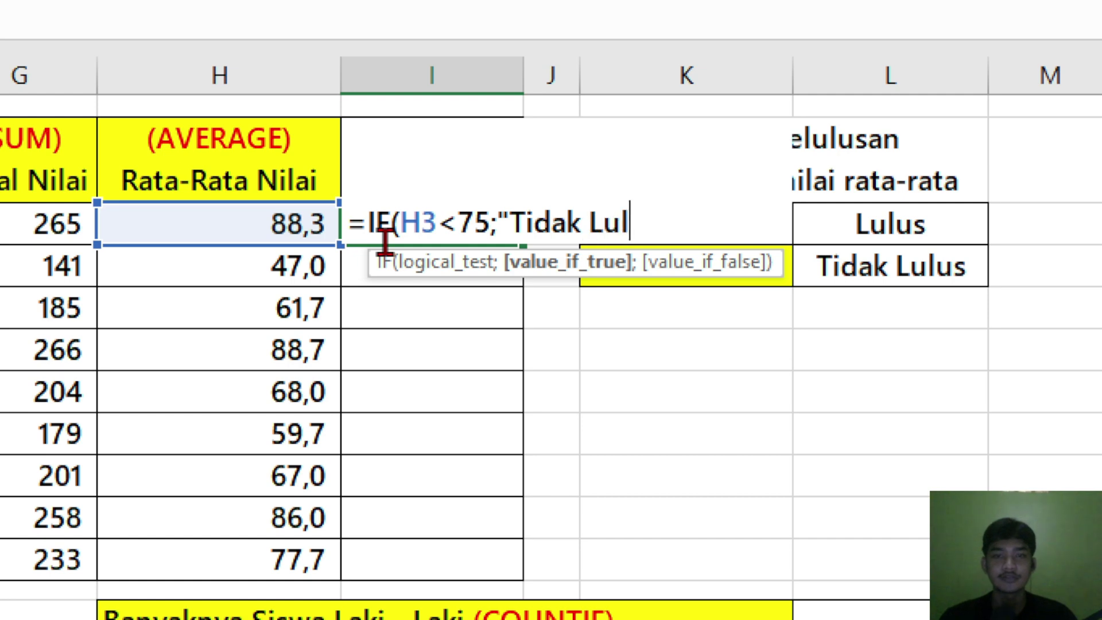
pyautogui.write('us";"Lulus"')
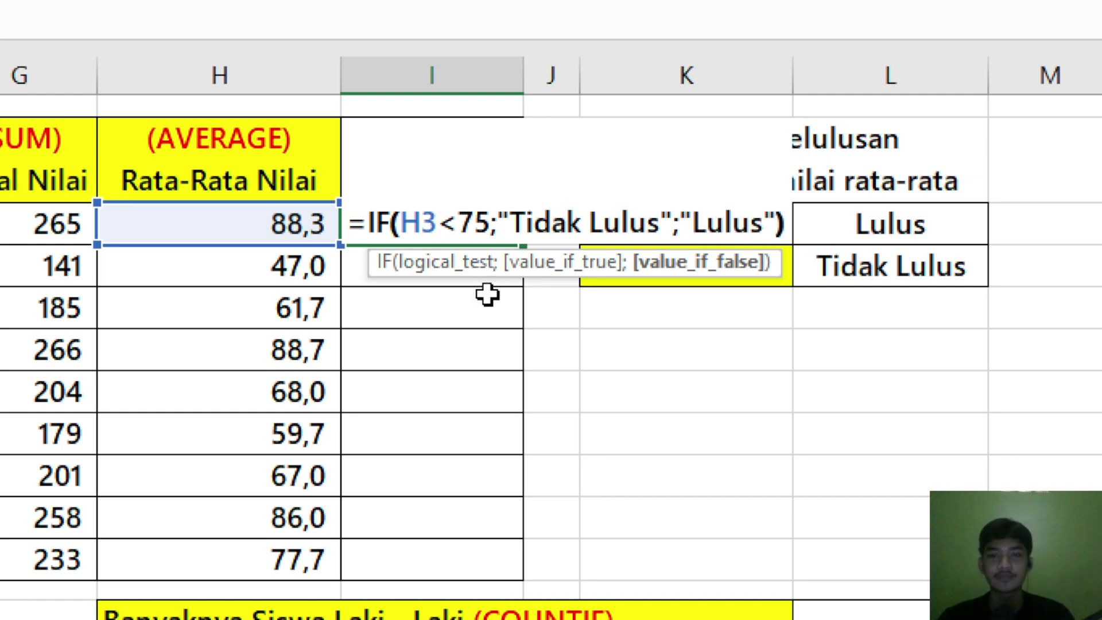
pyautogui.hotkey('ctrl', 'Return')
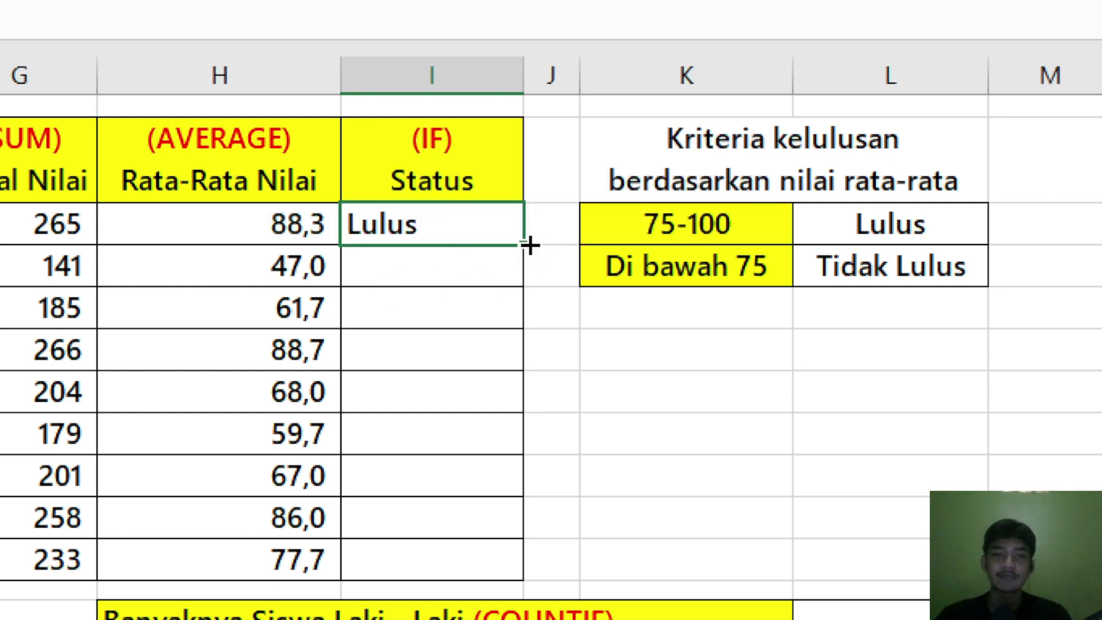
# - Fill the IF formula from I3 down through I11 for the remaining students
pyautogui.moveTo(529, 245); pyautogui.dragTo(513, 582)
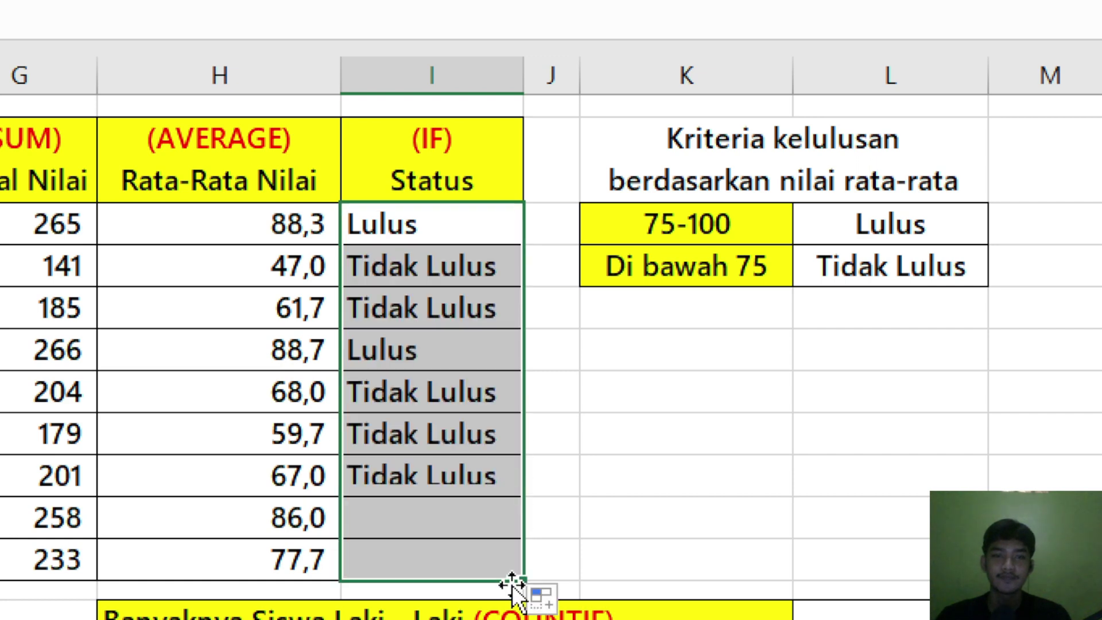
pyautogui.click(418, 391)
# - Compare the first two students' averages in column H with their statuses in column I
pyautogui.click(402, 224)
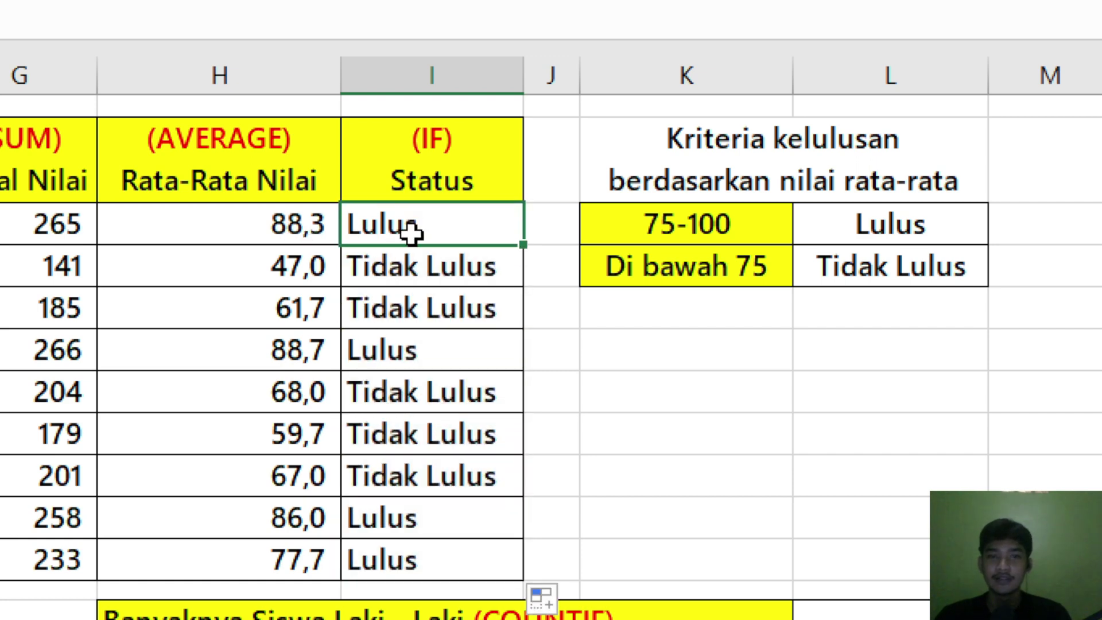
pyautogui.click(278, 217)
pyautogui.click(363, 217)
pyautogui.click(270, 217)
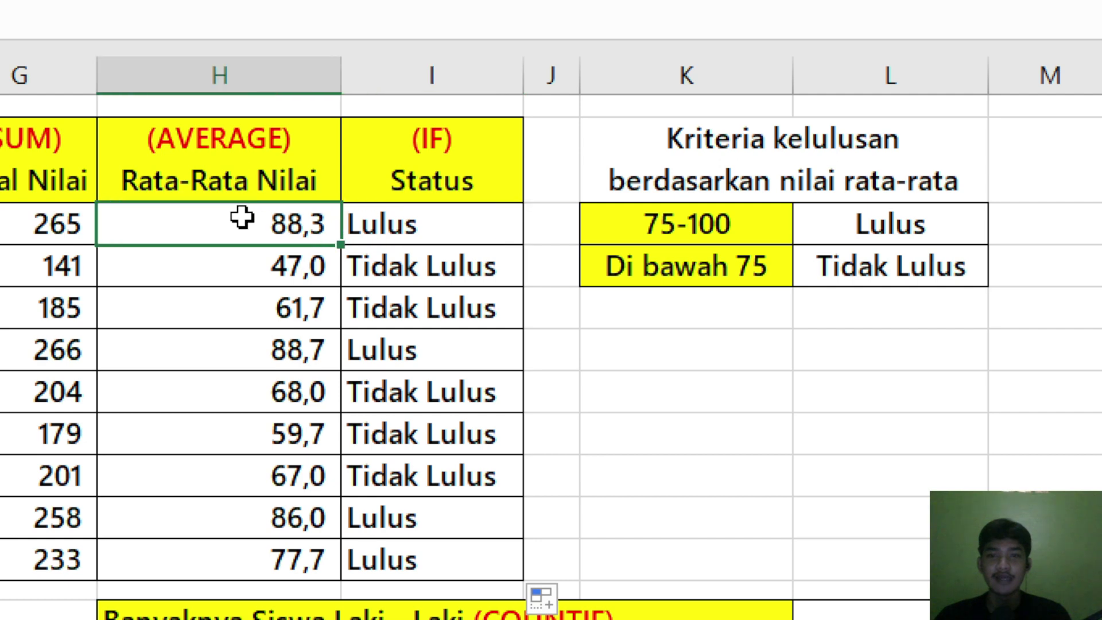
pyautogui.click(417, 271)
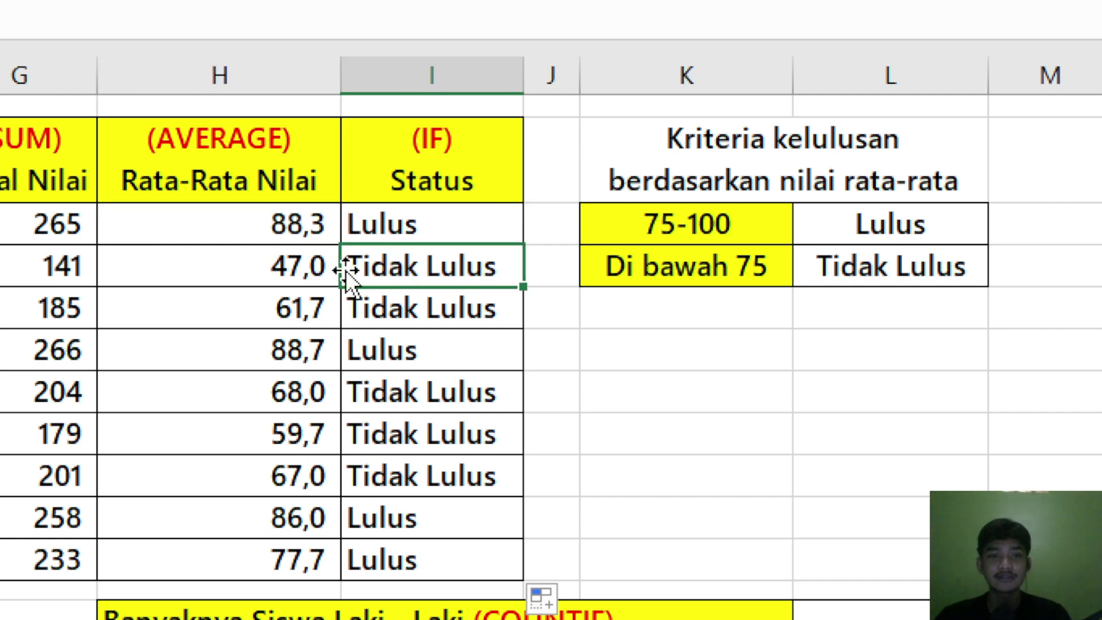
pyautogui.click(304, 271)
pyautogui.click(355, 267)
pyautogui.click(307, 273)
pyautogui.click(365, 277)
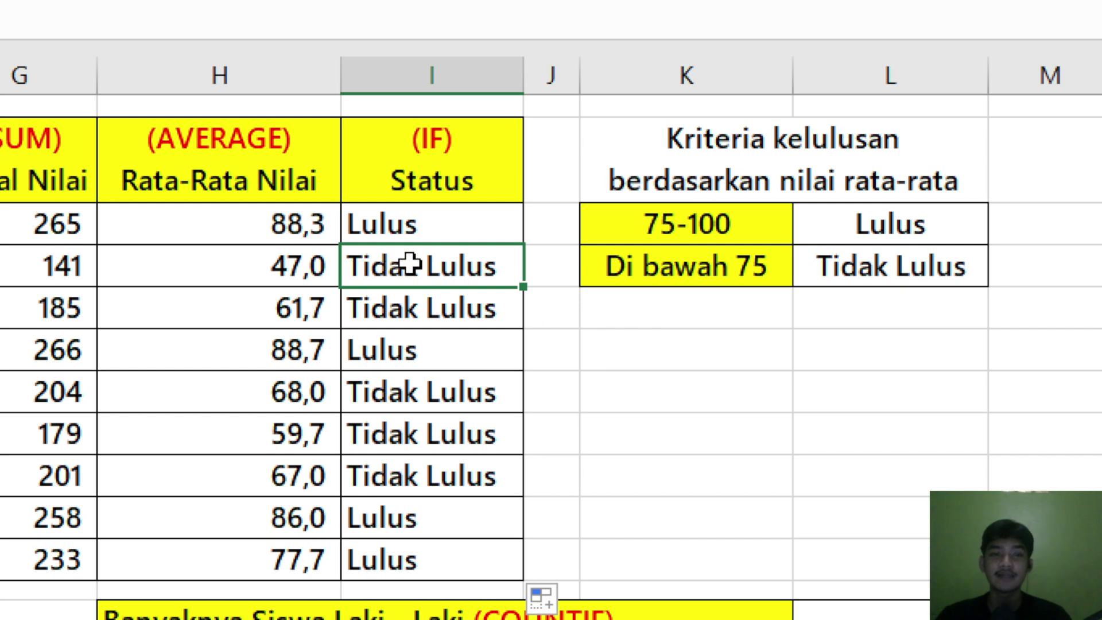
pyautogui.keyDown('shift'); pyautogui.click(316, 261); pyautogui.keyUp('shift')
pyautogui.click(417, 232)
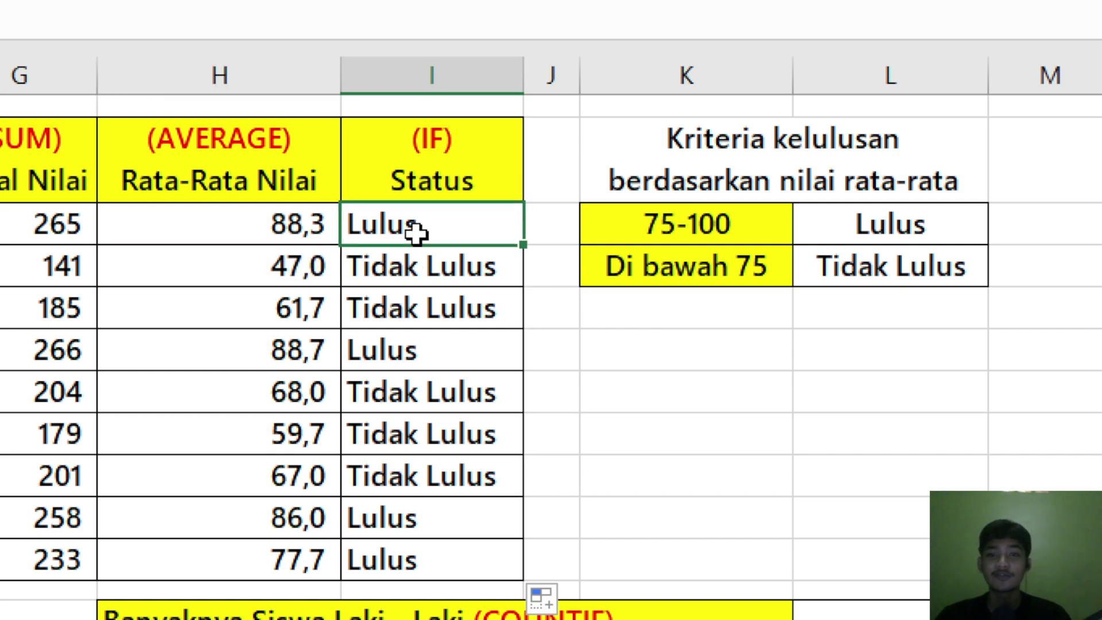
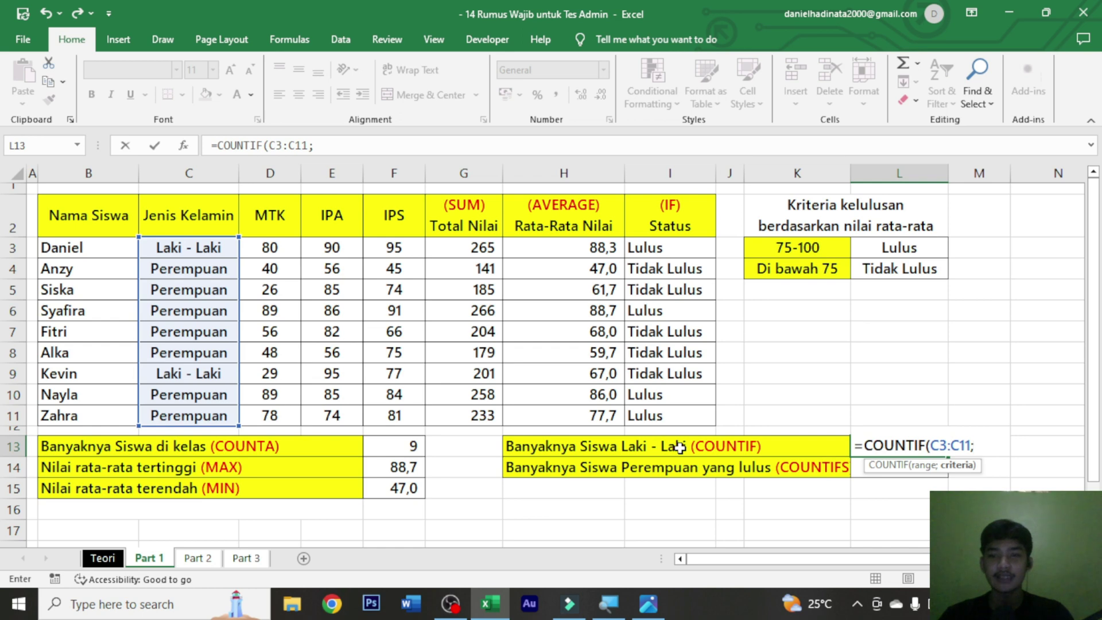
# - Complete the COUNTIF formula in L13 with the criterion "Laki - Laki" for range C3:C11 to count the male students
pyautogui.write('"Laki ')
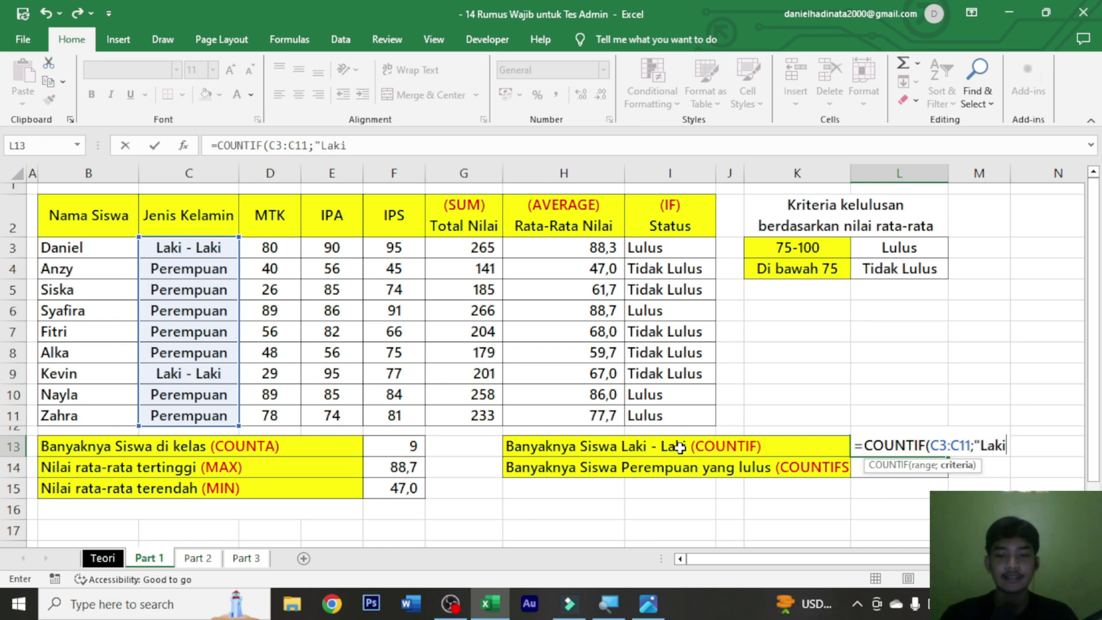
pyautogui.write('- La')
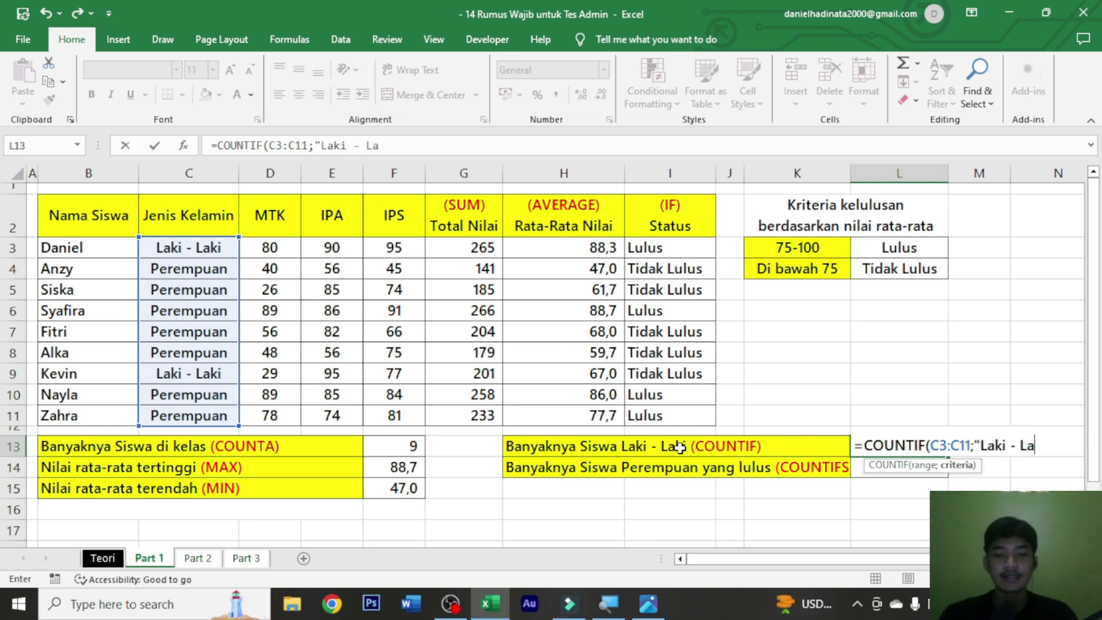
pyautogui.write('ki")')
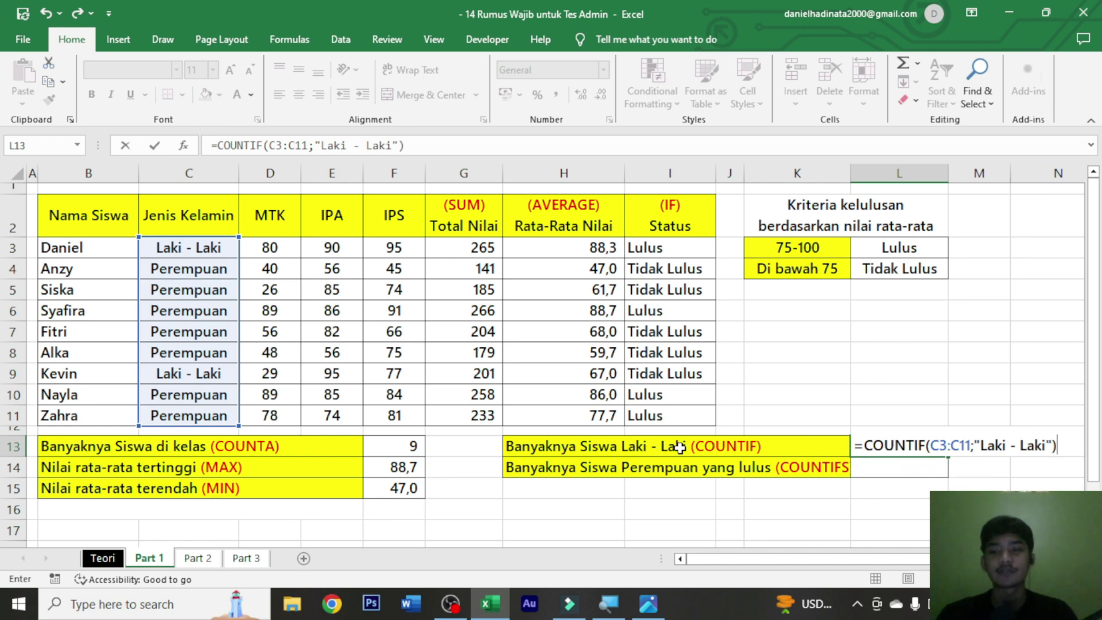
pyautogui.hotkey('ctrl', 'Return')
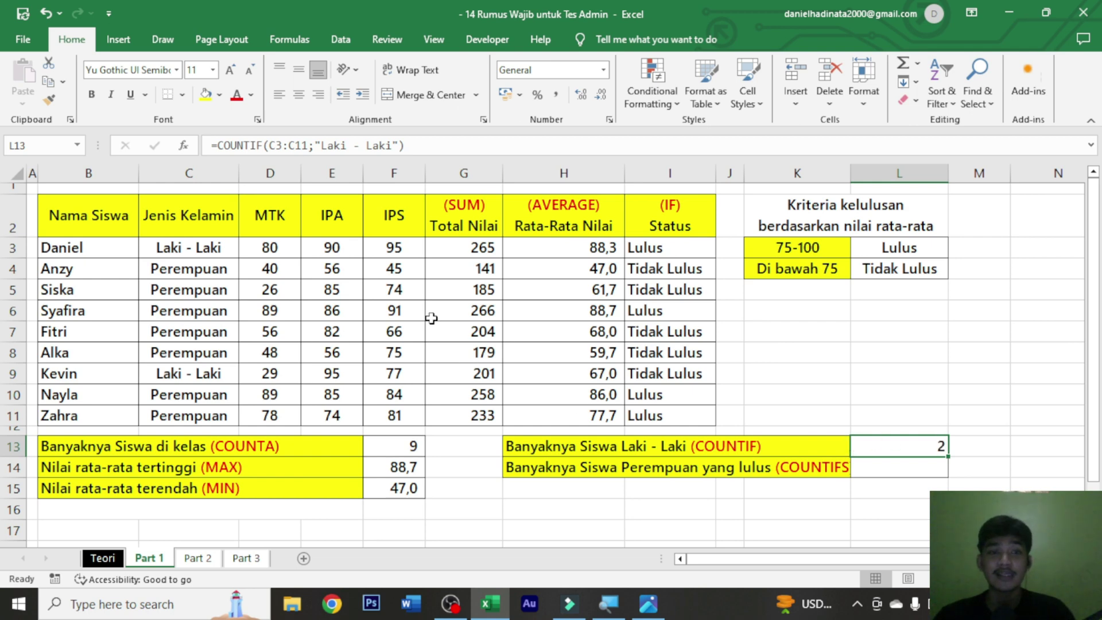
pyautogui.click(224, 251)
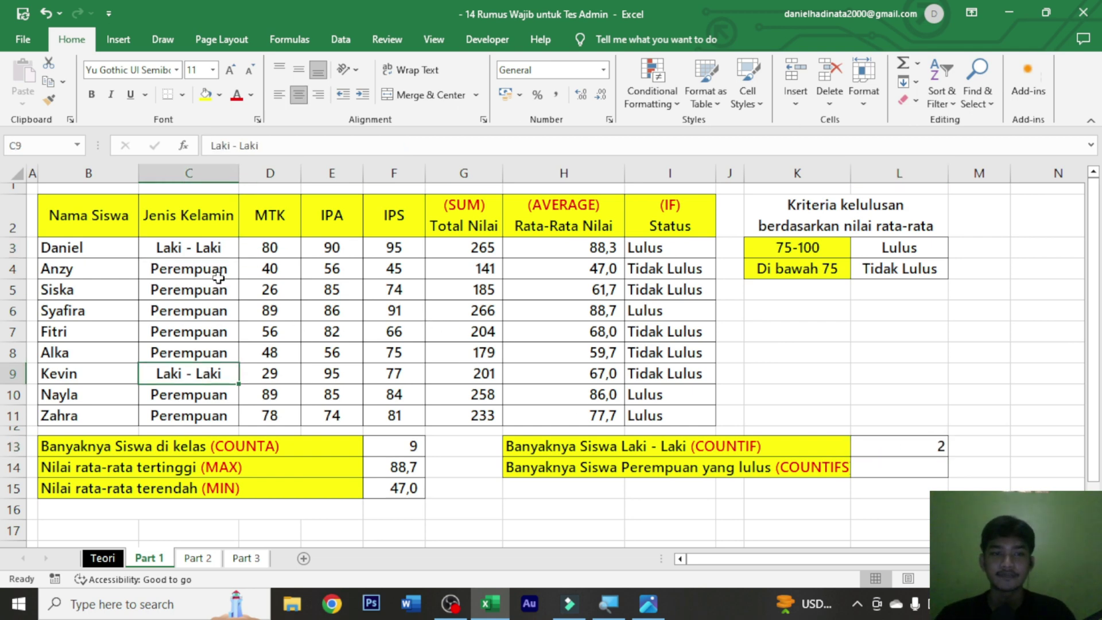
# - Start a COUNTIFS formula in L14 with range C3:C11 and the criterion "Perempuan"
pyautogui.click(887, 472)
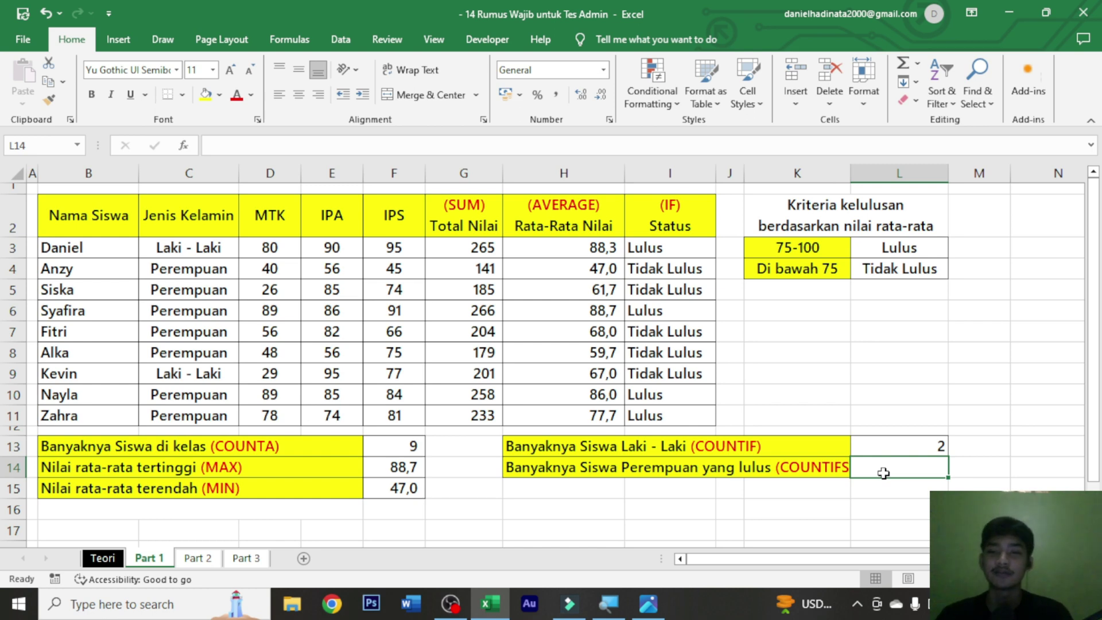
pyautogui.click(784, 470)
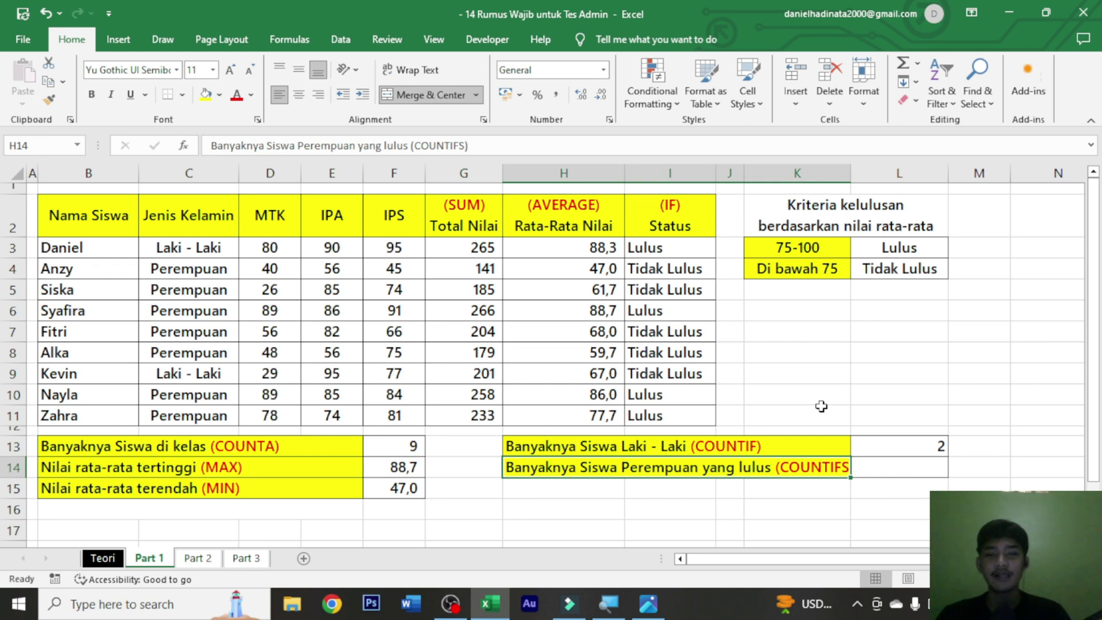
pyautogui.click(909, 468)
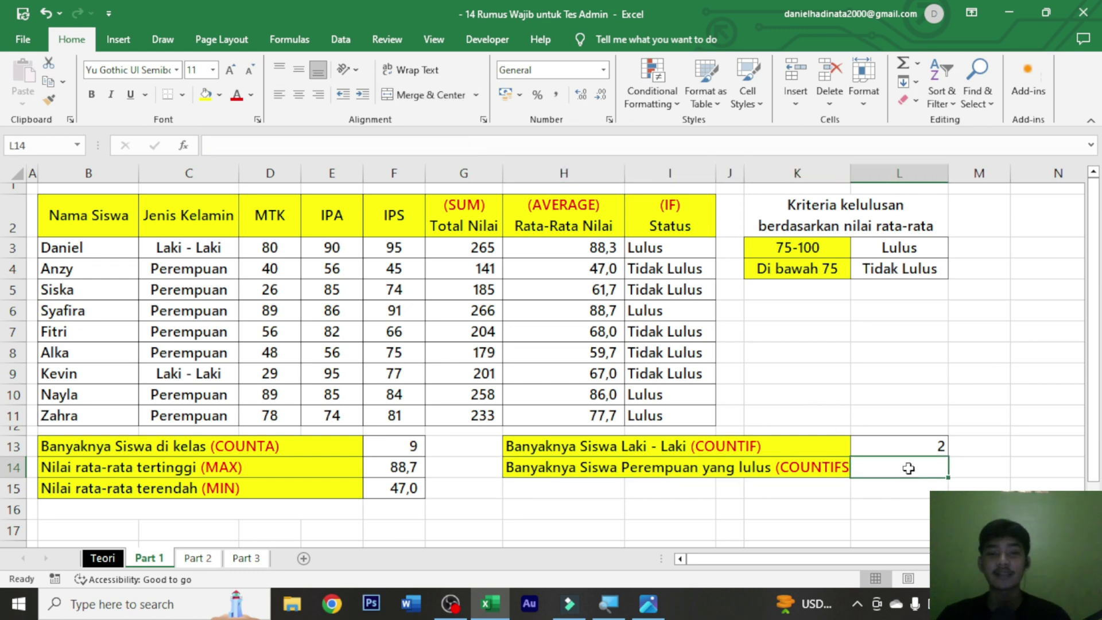
pyautogui.write('=co')
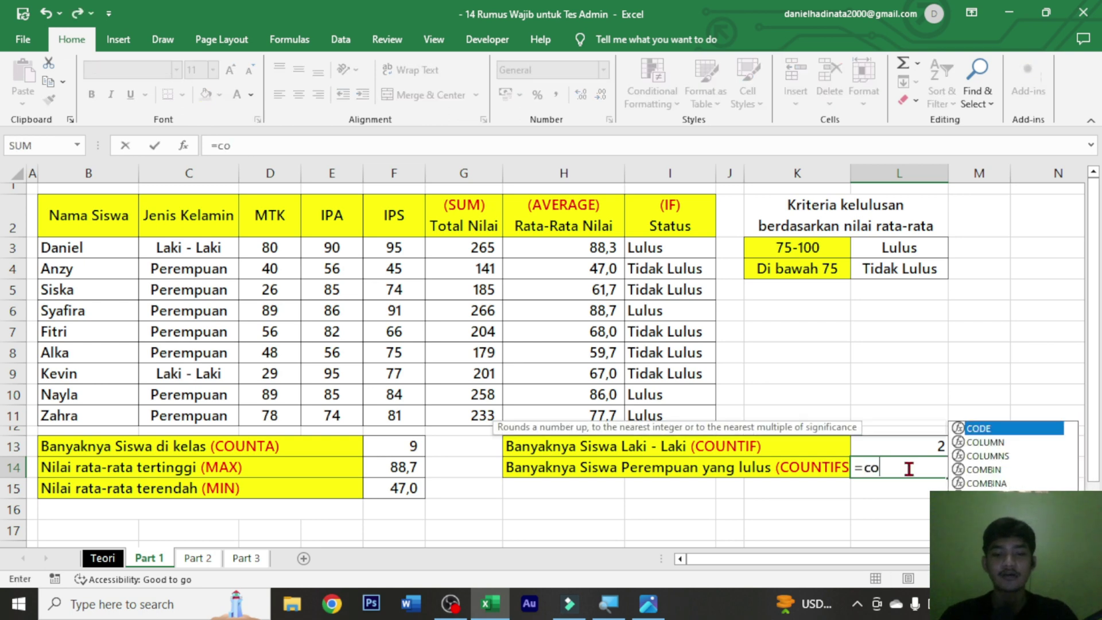
pyautogui.write('untifs')
pyautogui.press('Tab')
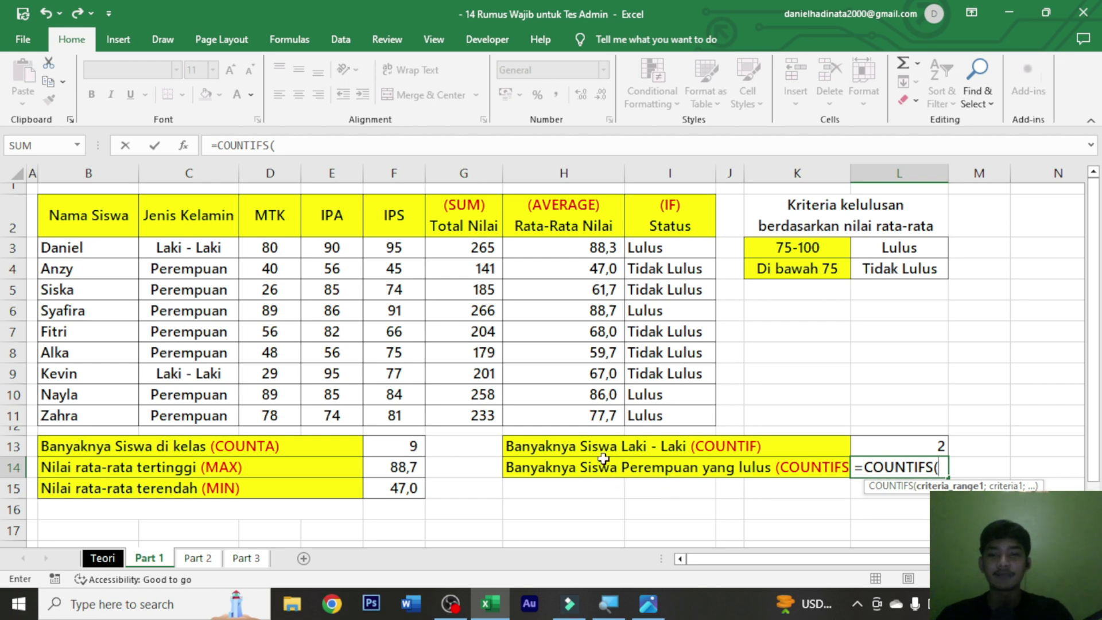
pyautogui.moveTo(212, 249); pyautogui.dragTo(198, 407)
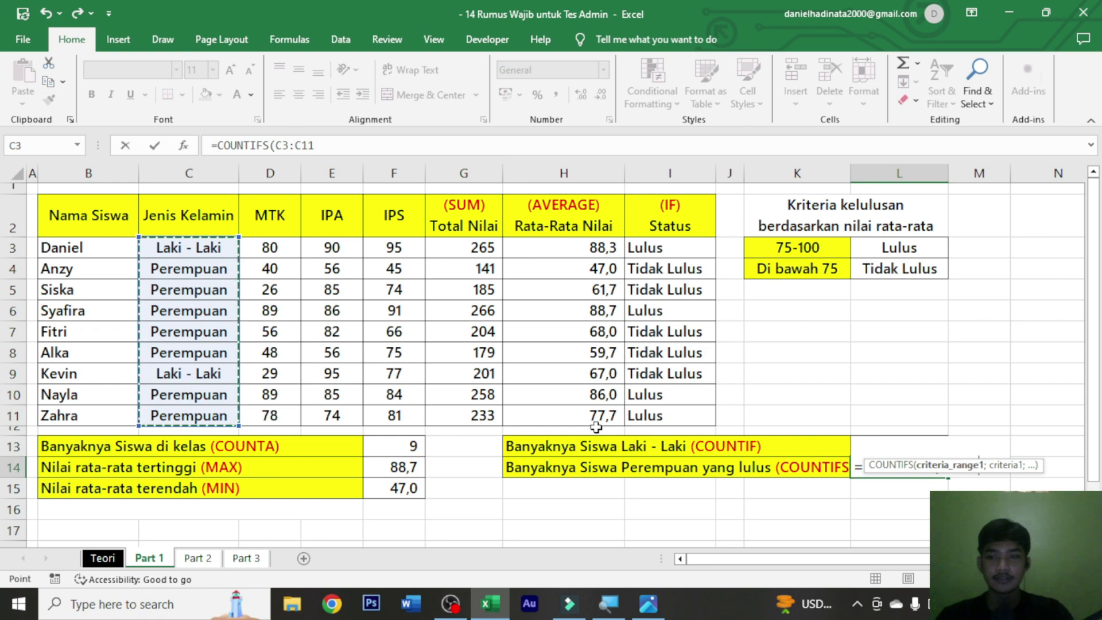
pyautogui.write('; ')
pyautogui.write('Perempuan')
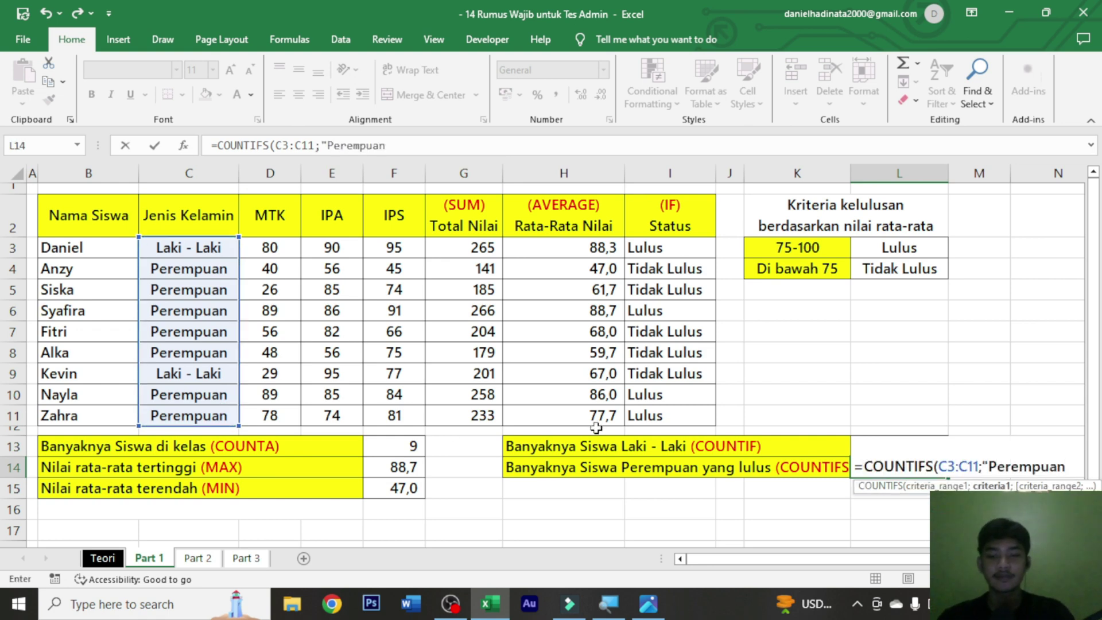
pyautogui.write(';')
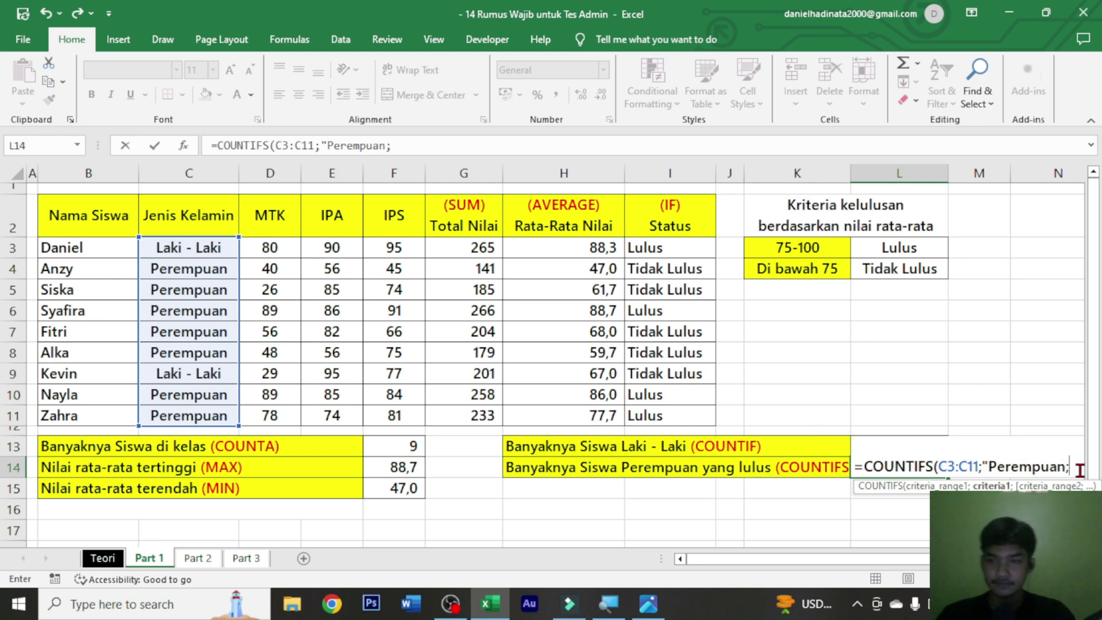
pyautogui.press('BackSpace')
pyautogui.write('"')
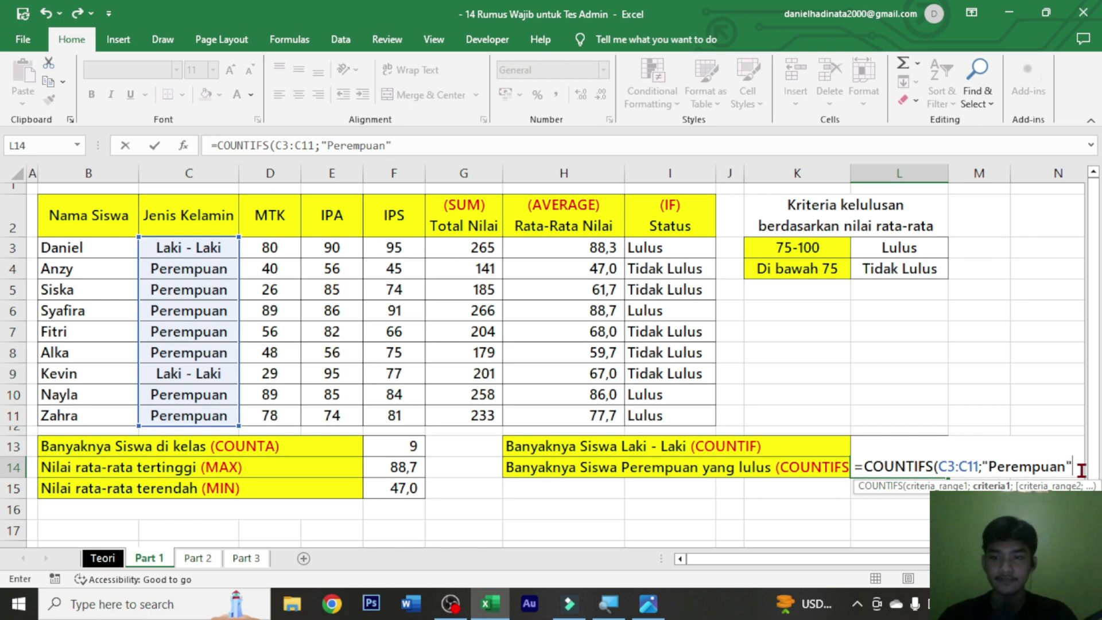
# - Complete the COUNTIFS formula in L14 with range I3:I11 and the criterion "Lulus" to count the female students who passed
pyautogui.write(';')
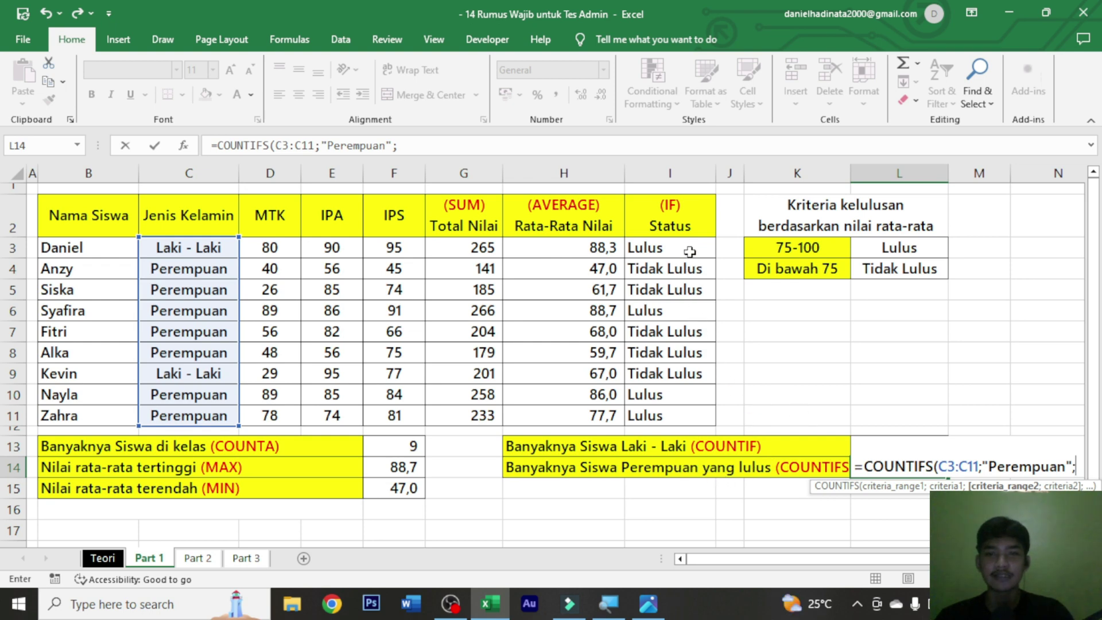
pyautogui.moveTo(689, 252); pyautogui.dragTo(706, 417)
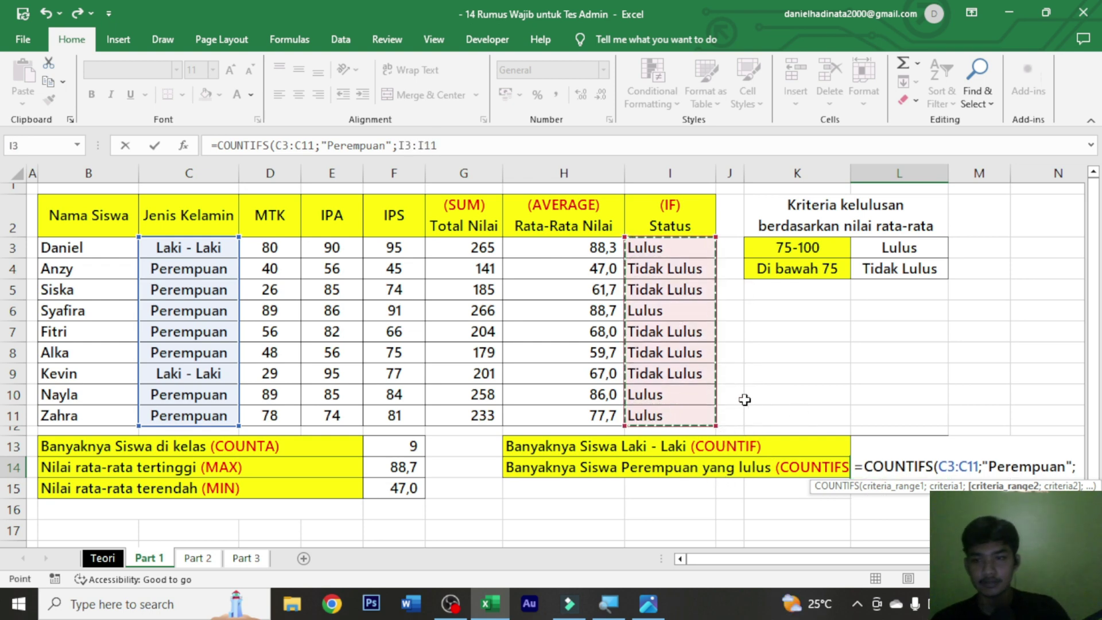
pyautogui.write(';')
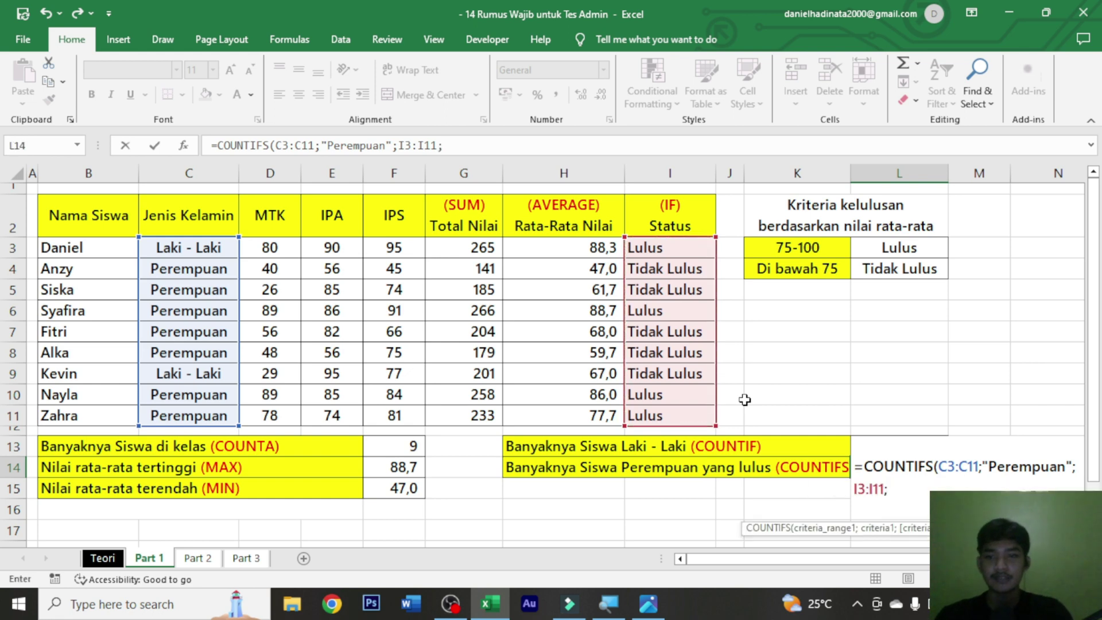
pyautogui.write('"Lulu')
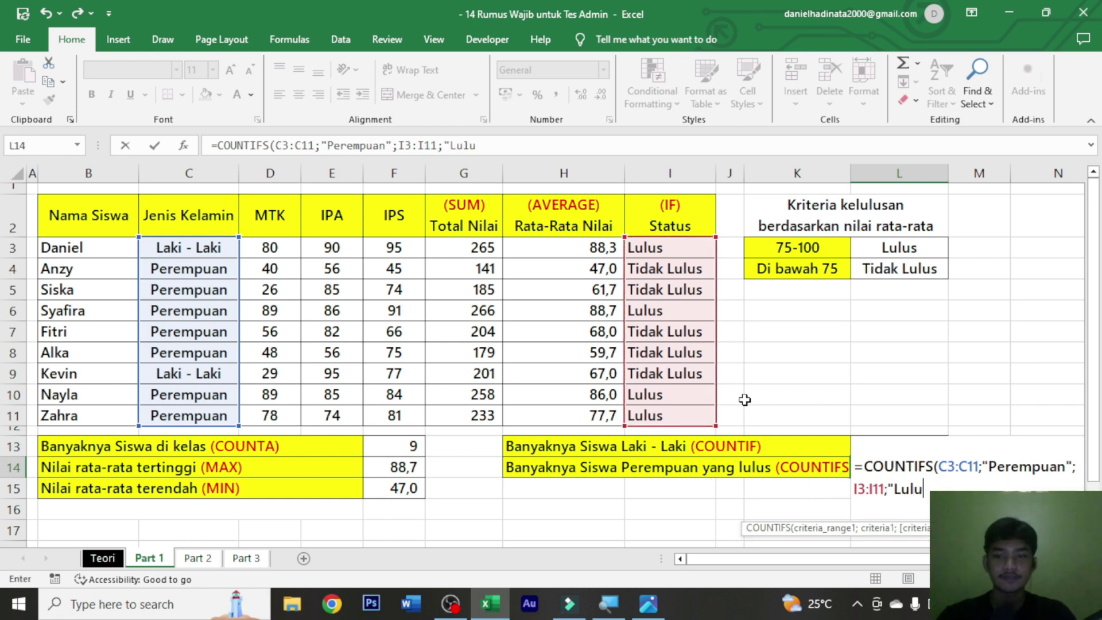
pyautogui.write('s"')
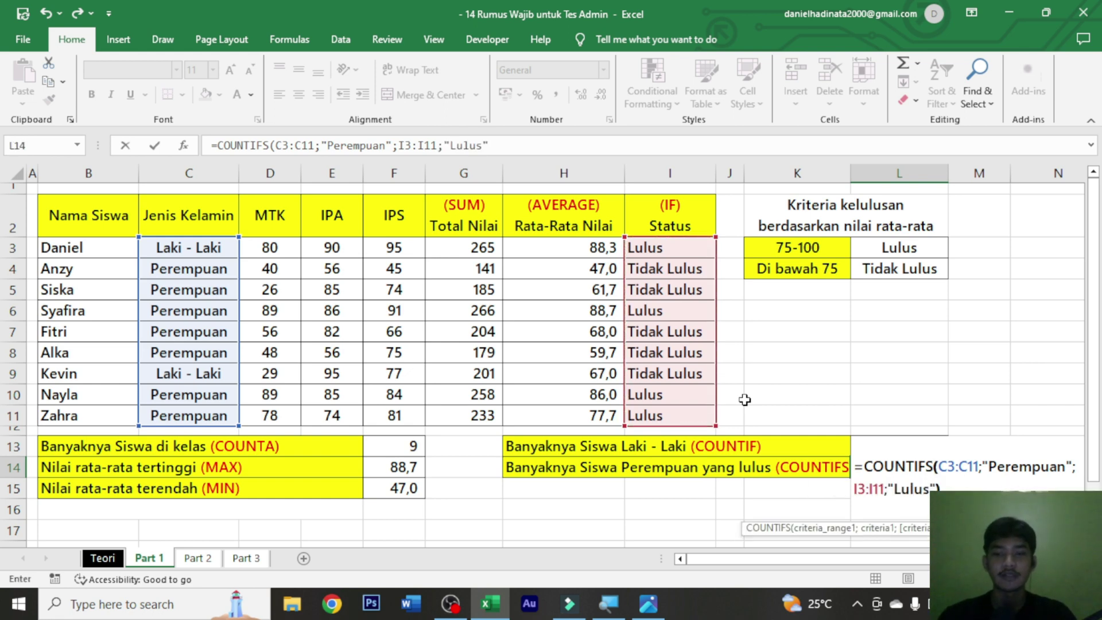
pyautogui.write(')')
pyautogui.hotkey('ctrl', 'Return')
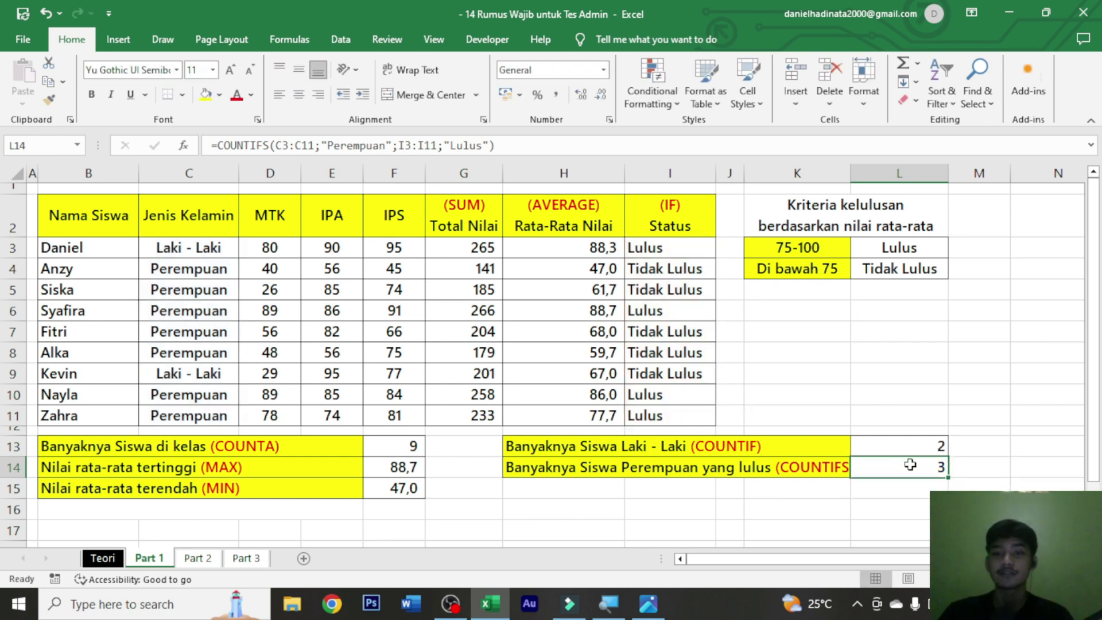
# - Check the COUNTIFS result in L14 against its label and the gender and score data in row 5
pyautogui.click(730, 466)
pyautogui.click(938, 467)
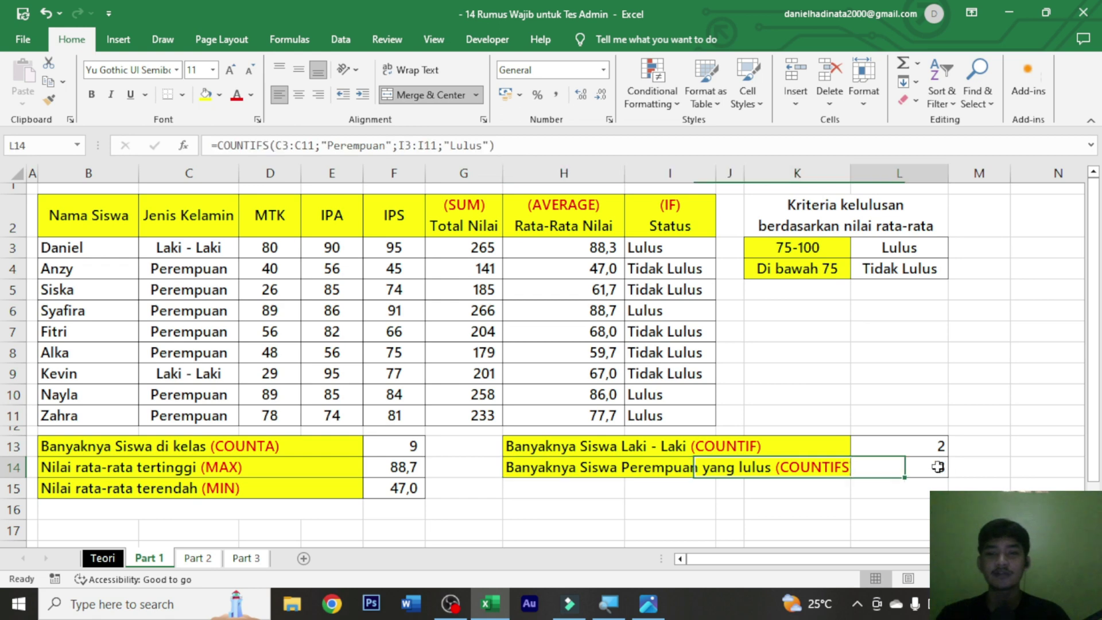
pyautogui.moveTo(217, 284); pyautogui.dragTo(615, 290)
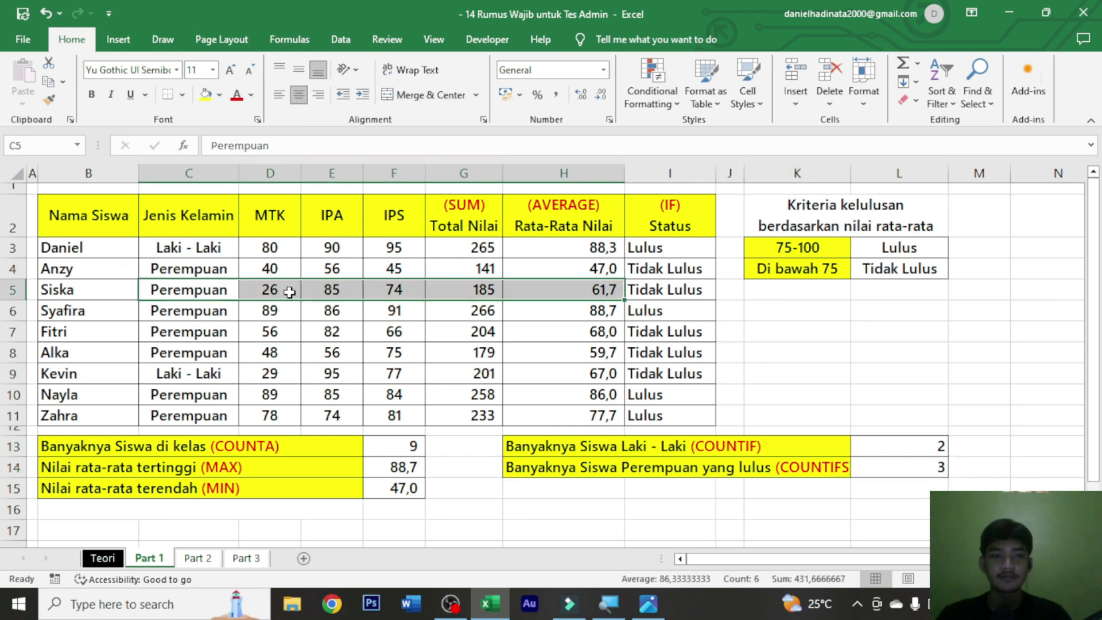
pyautogui.click(911, 468)
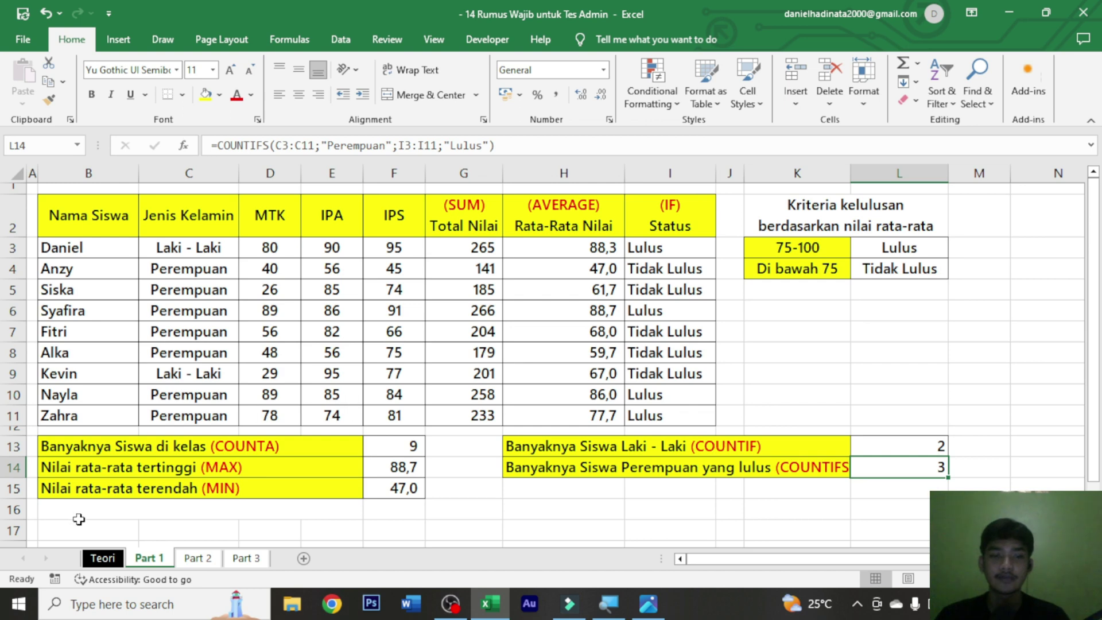
# - Switch to the Part 2 sheet and go to E3, the first empty cell under Nama Lengkap Sekolah (TEXTJOIN)
pyautogui.click(211, 558)
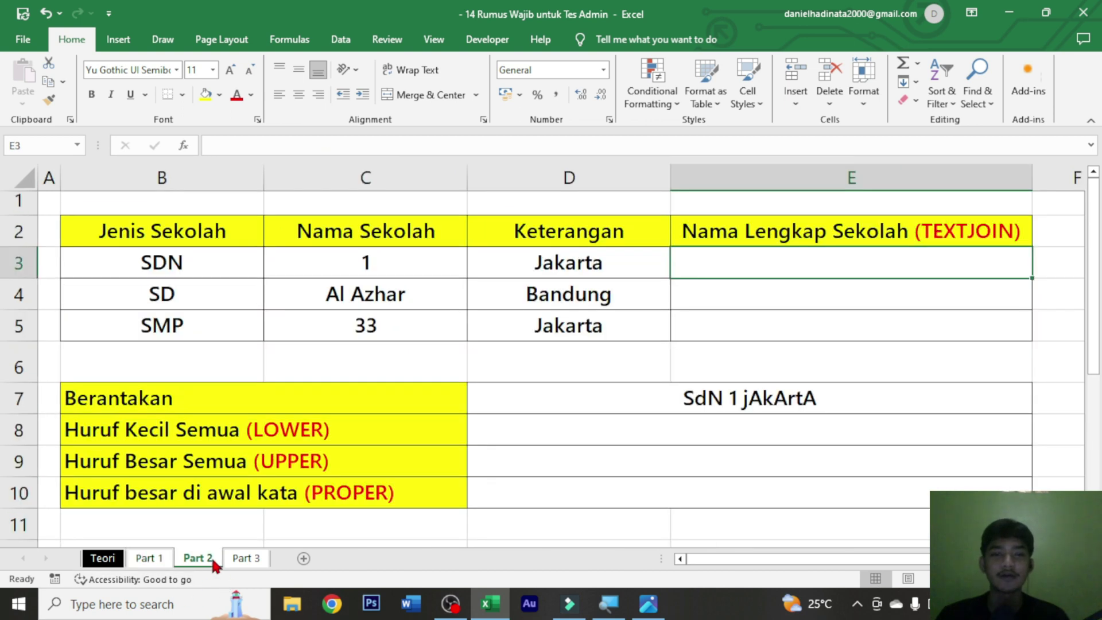
pyautogui.click(771, 406)
pyautogui.click(771, 425)
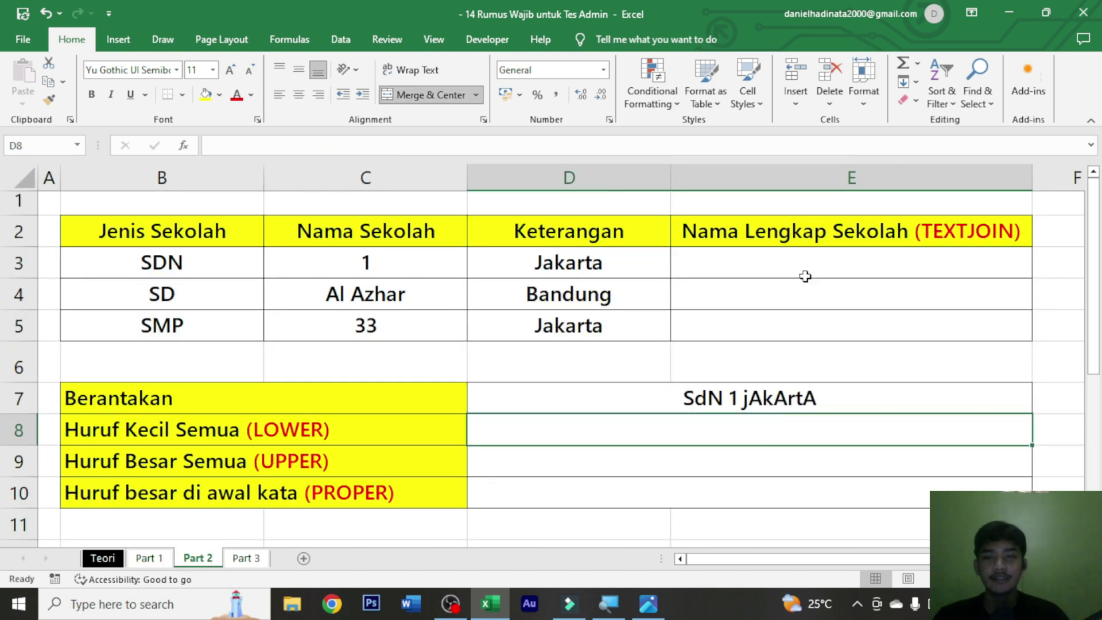
pyautogui.click(833, 258)
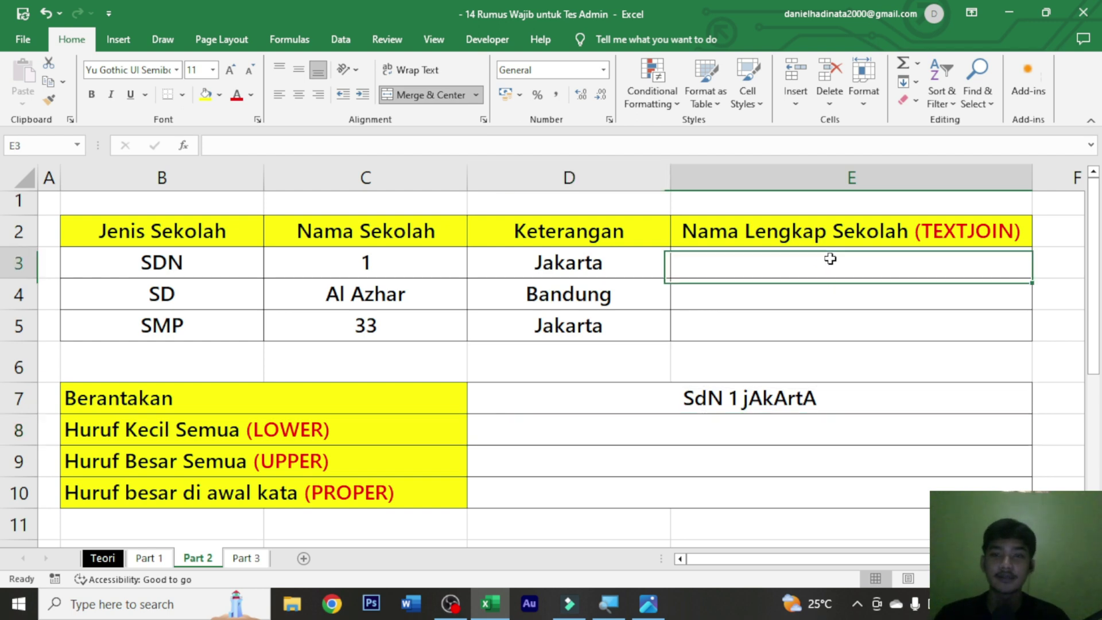
pyautogui.click(875, 229)
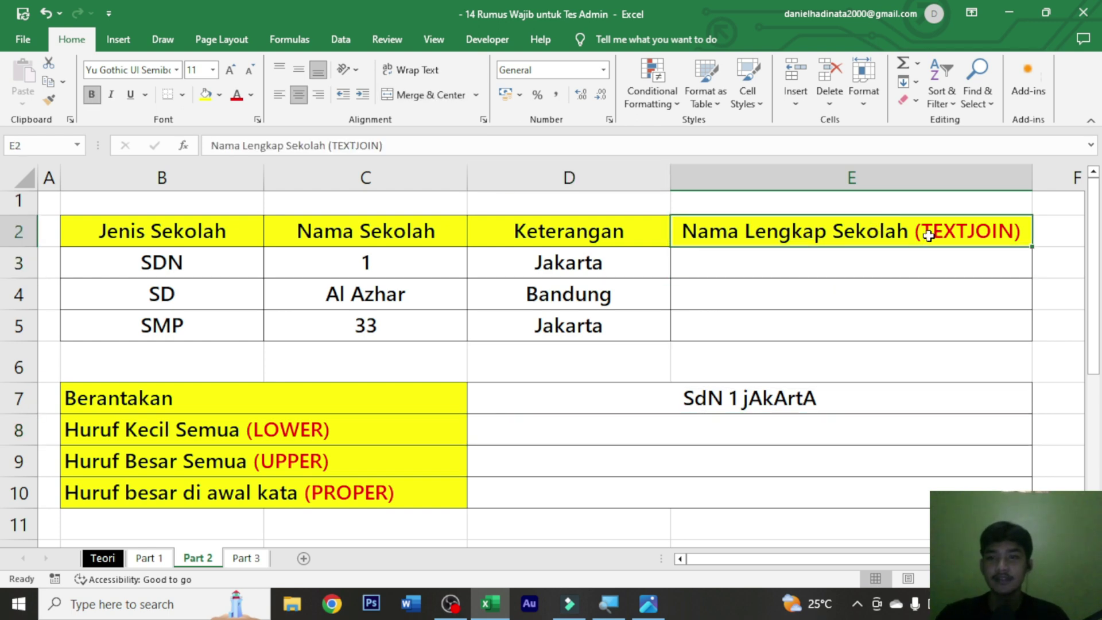
pyautogui.click(843, 255)
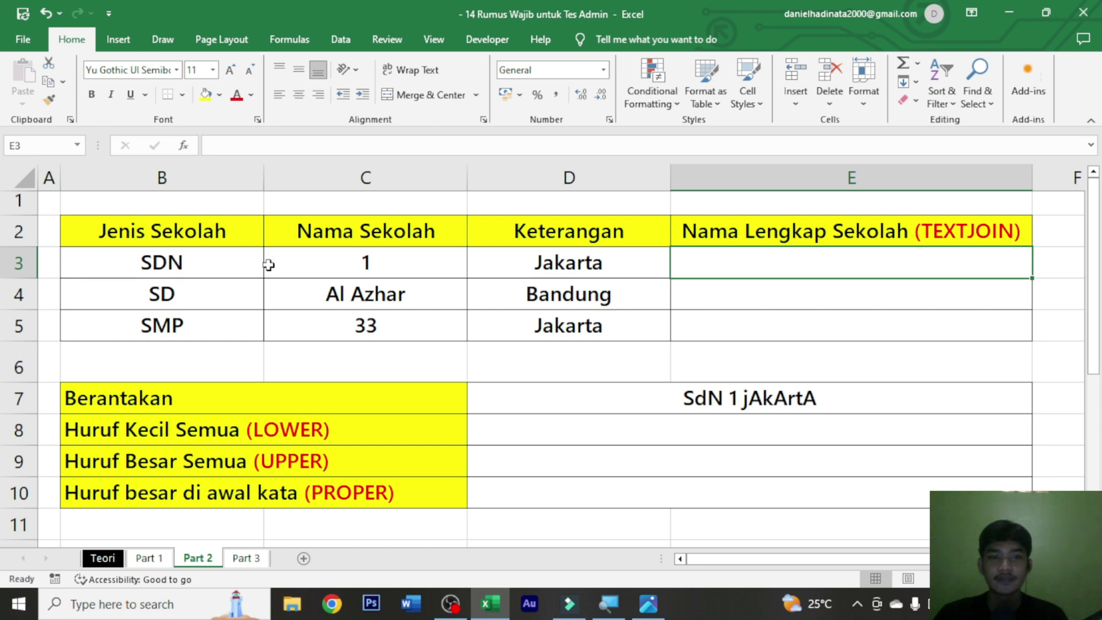
# - Review the school type, name and location in B3:D3 that make up the first full school name
pyautogui.moveTo(241, 268); pyautogui.dragTo(484, 265)
pyautogui.click(229, 268)
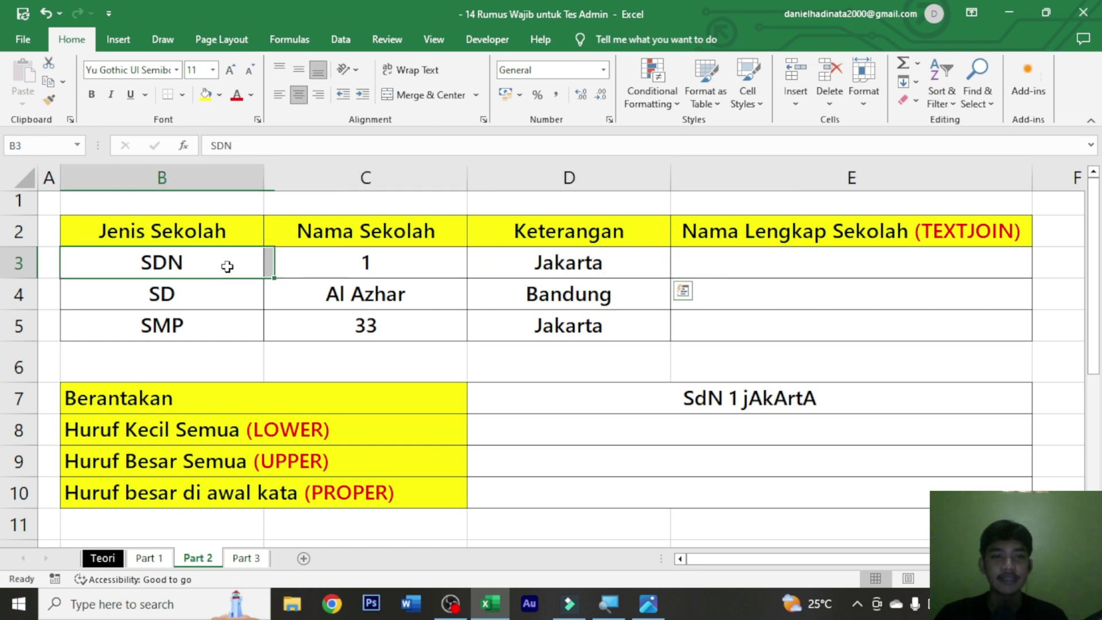
pyautogui.click(401, 266)
pyautogui.click(532, 261)
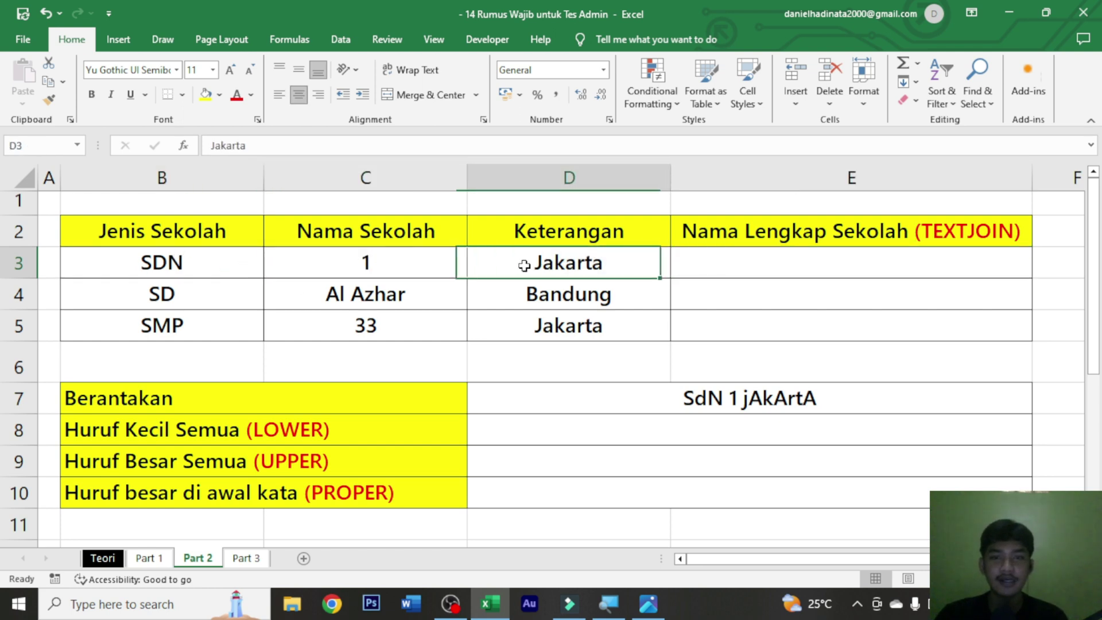
# - Start a TEXTJOIN formula in E3 with a space as the delimiter and TRUE to ignore empty cells
pyautogui.click(737, 260)
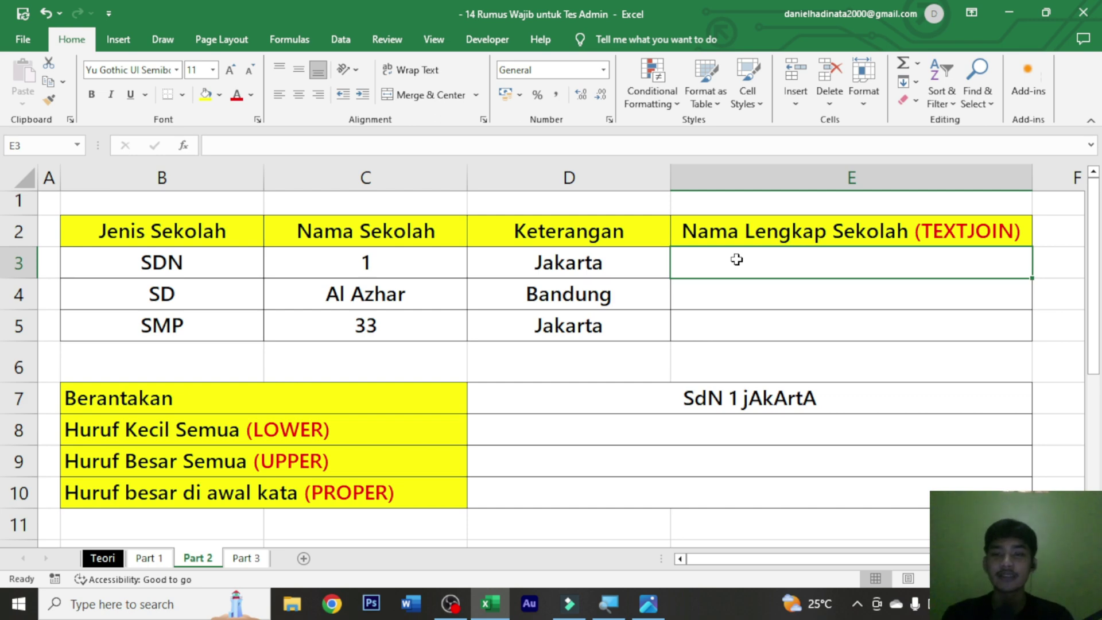
pyautogui.write('=')
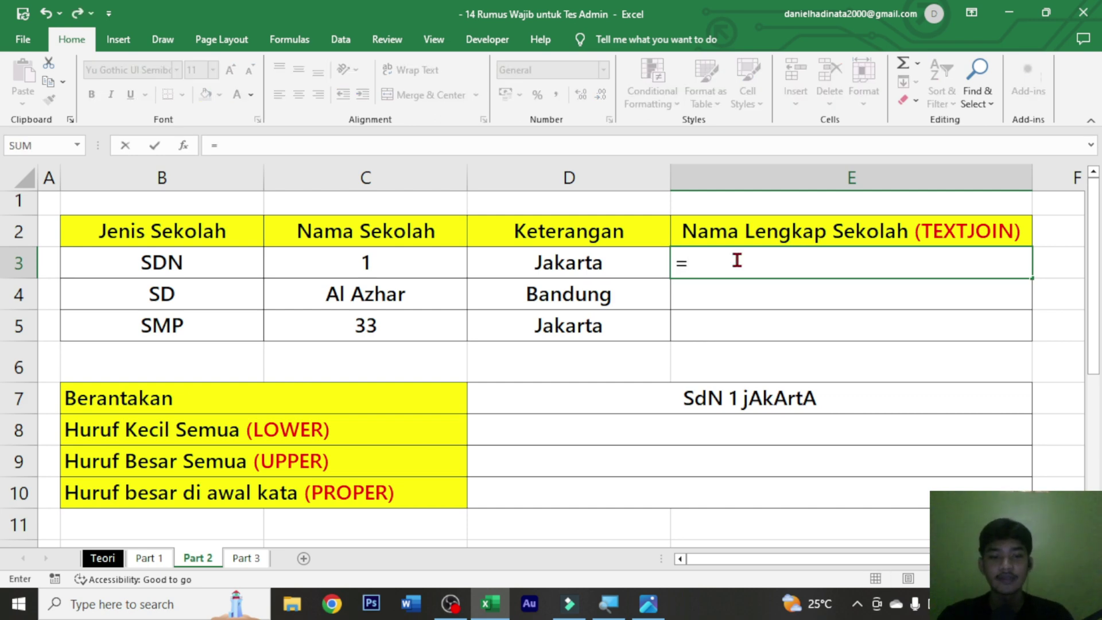
pyautogui.write('te')
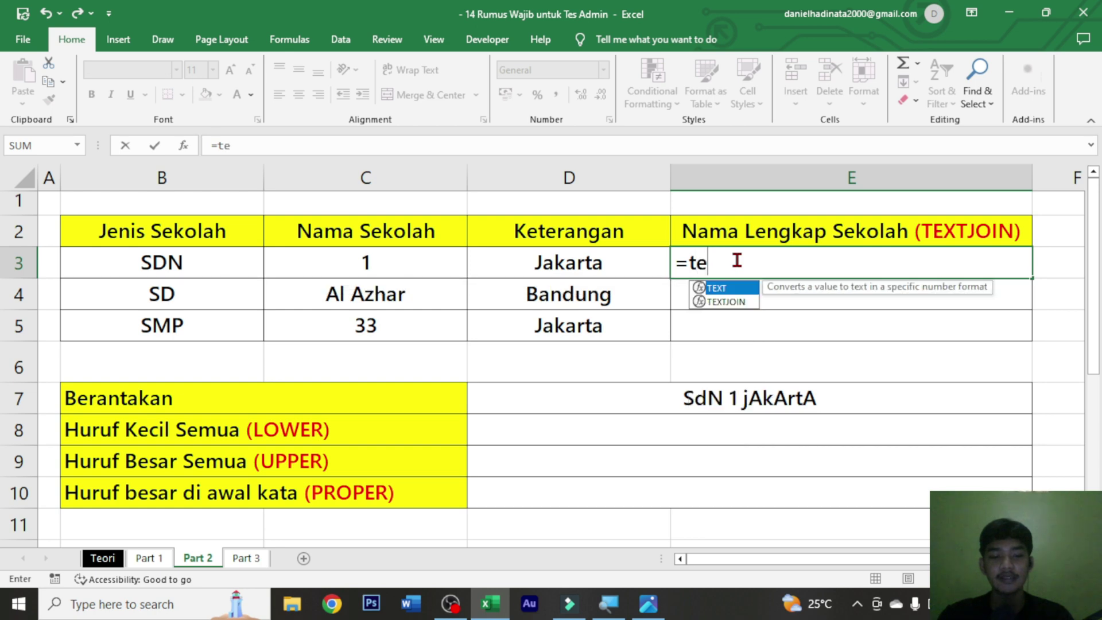
pyautogui.write('xtjoin')
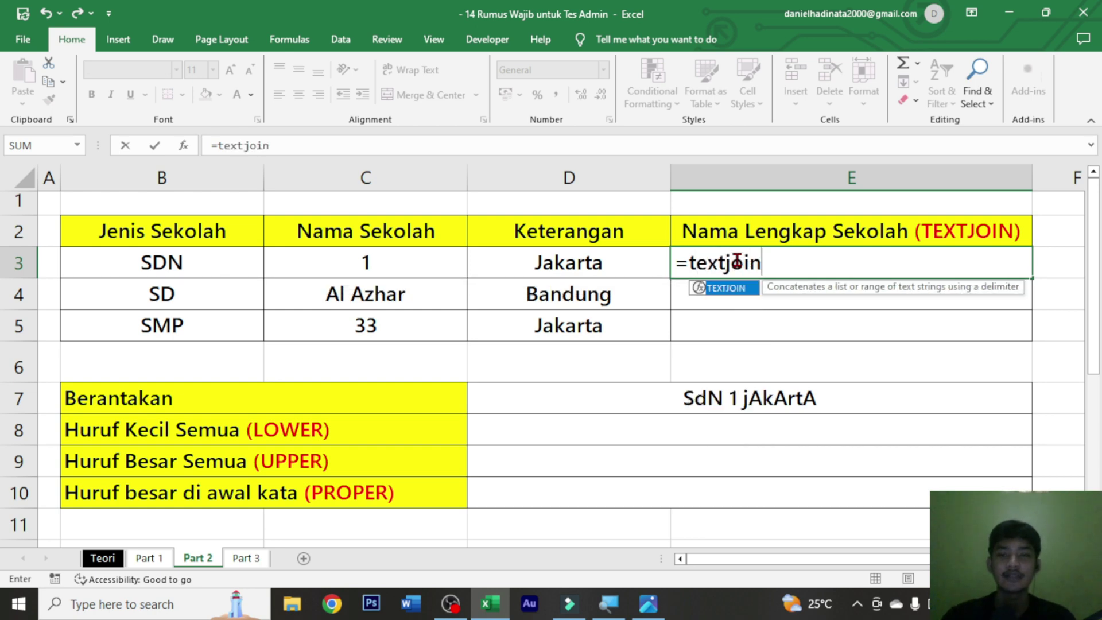
pyautogui.press('Tab')
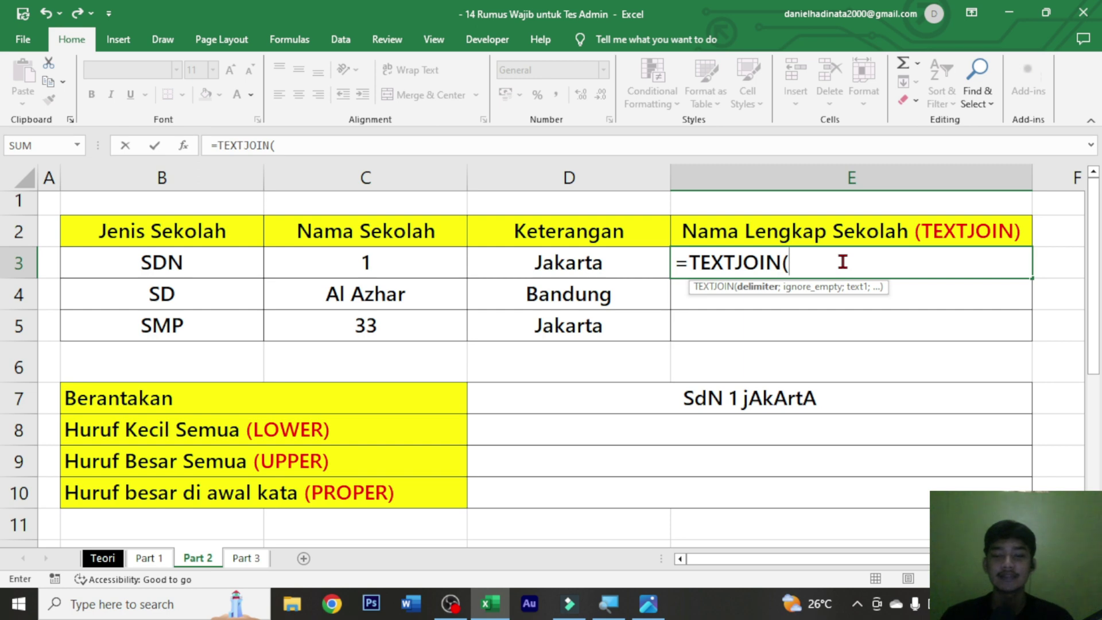
pyautogui.write('"')
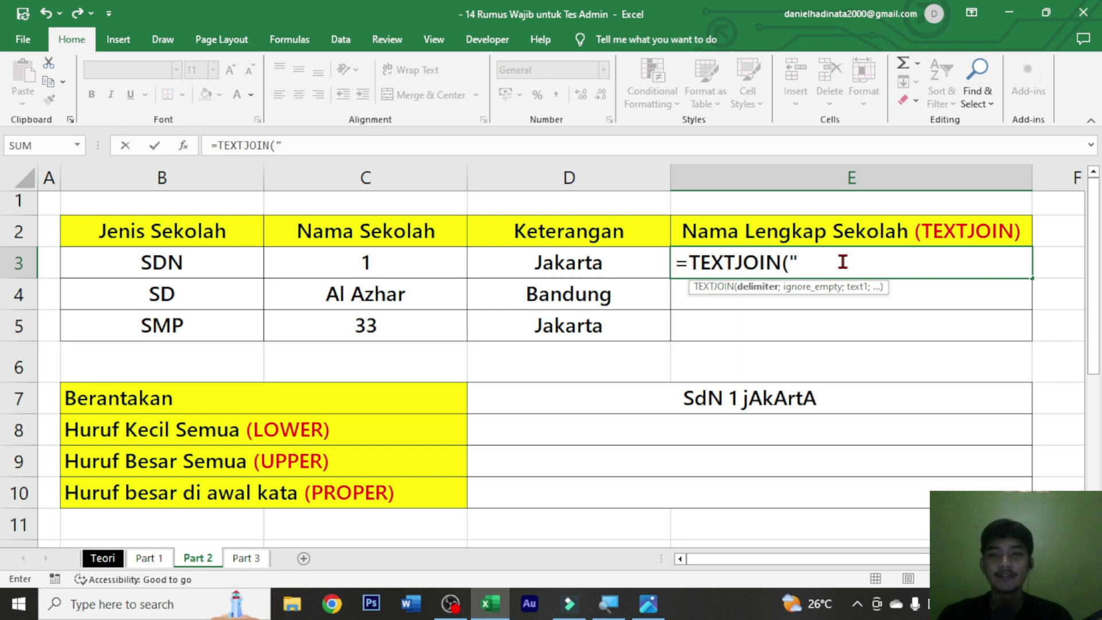
pyautogui.write(' "')
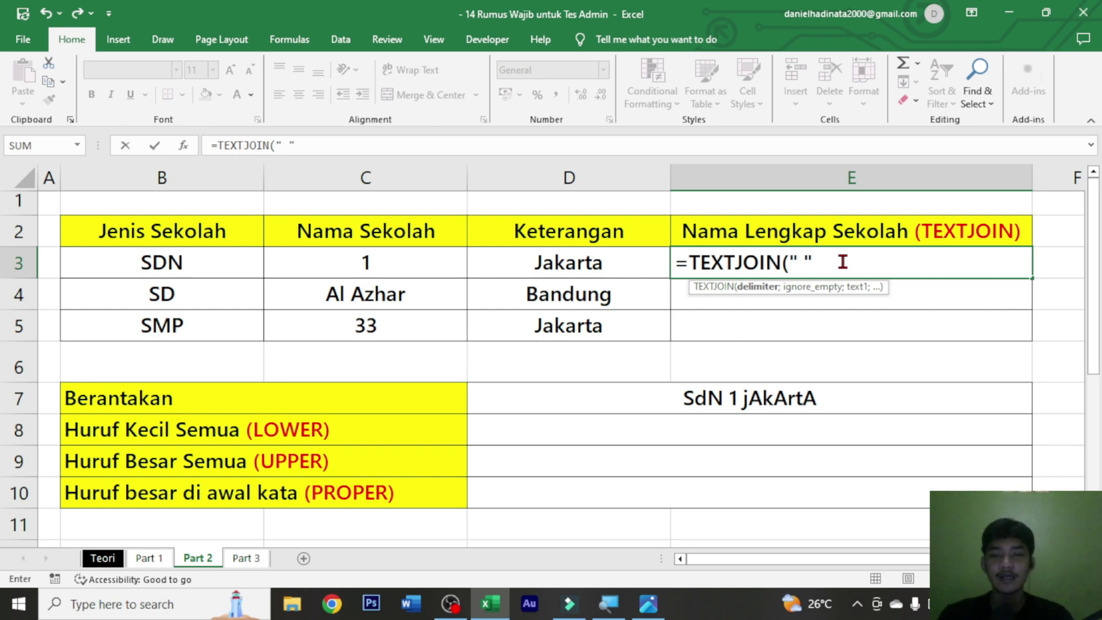
pyautogui.write(';')
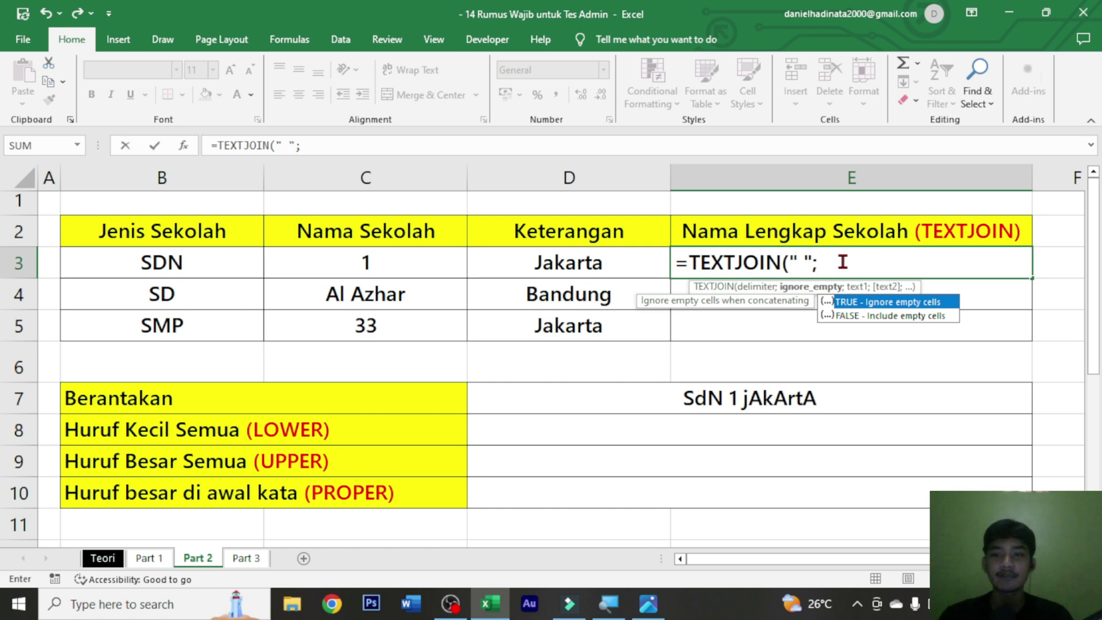
pyautogui.press('Tab')
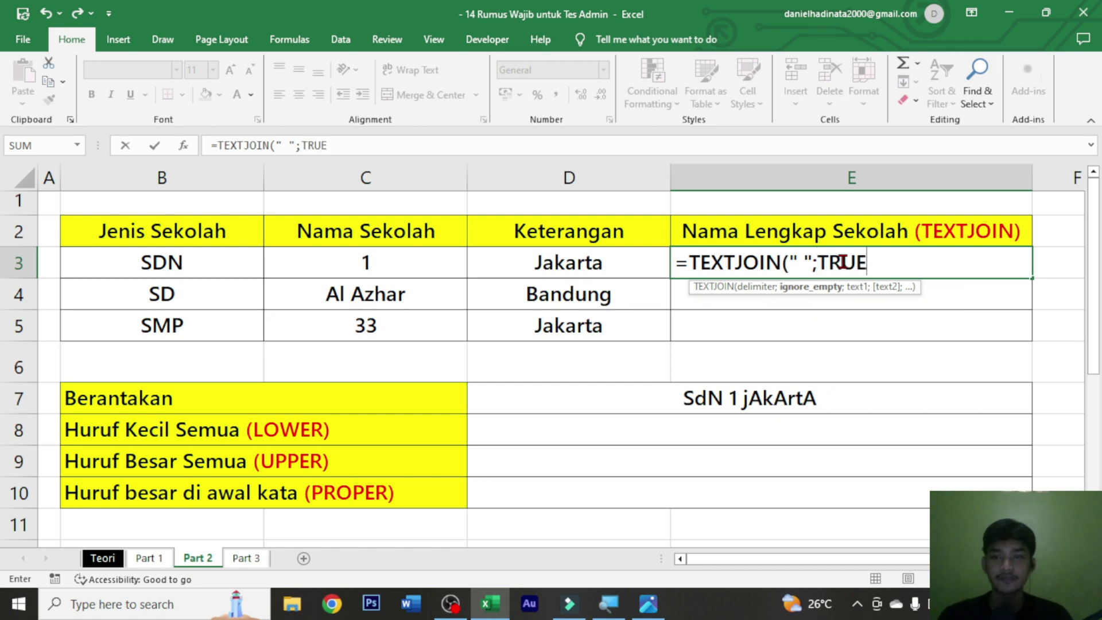
# - Complete the TEXTJOIN formula in E3 with the text range B3:D3
pyautogui.write(';')
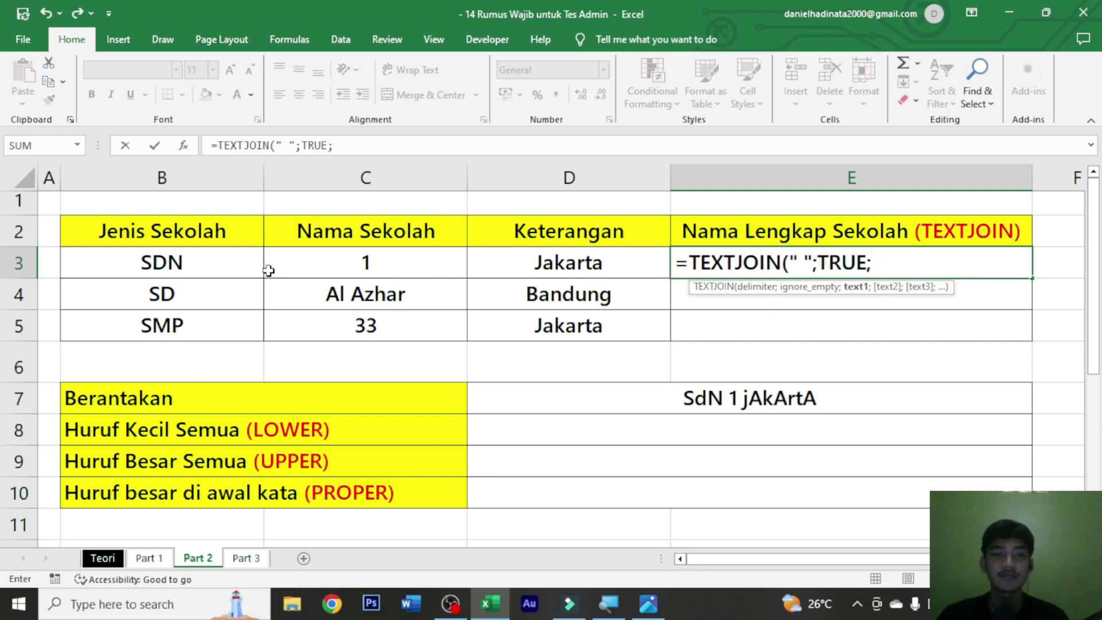
pyautogui.moveTo(209, 258); pyautogui.dragTo(492, 263)
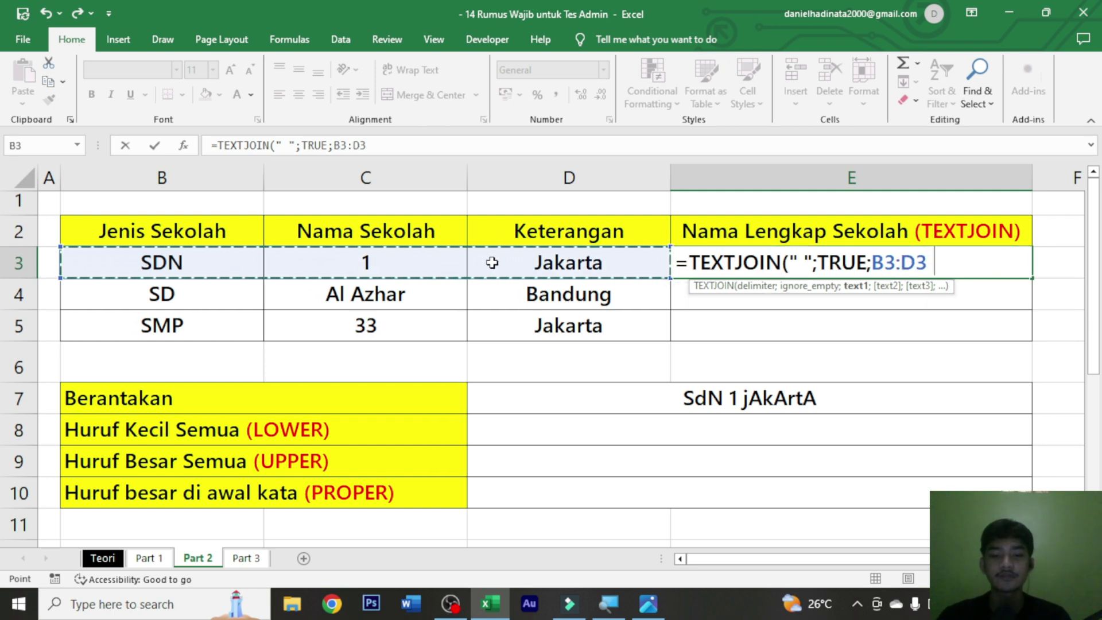
pyautogui.write(')')
pyautogui.hotkey('ctrl', 'Return')
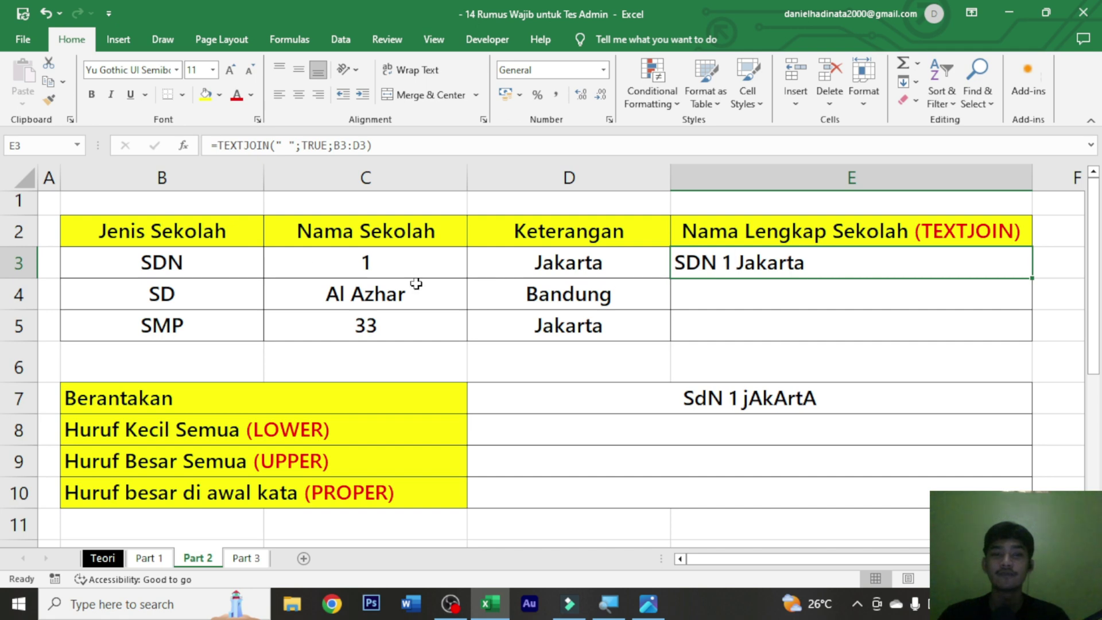
# - Compare E3 with its source cells B3:D3 and fill the TEXTJOIN formula down to E5
pyautogui.click(187, 262)
pyautogui.moveTo(188, 261); pyautogui.dragTo(519, 254)
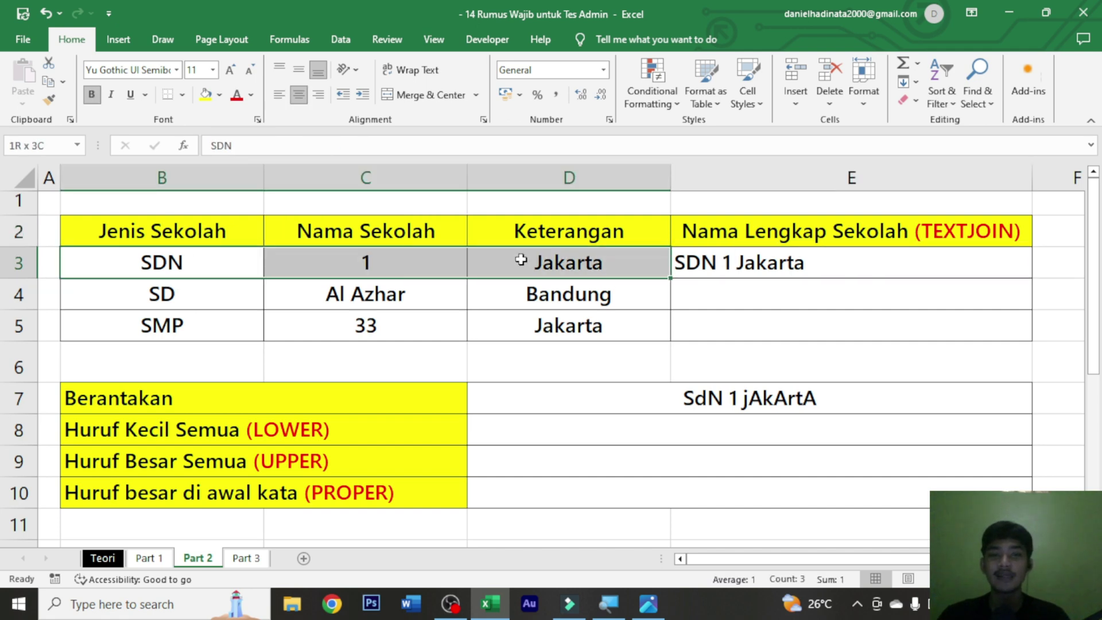
pyautogui.click(703, 256)
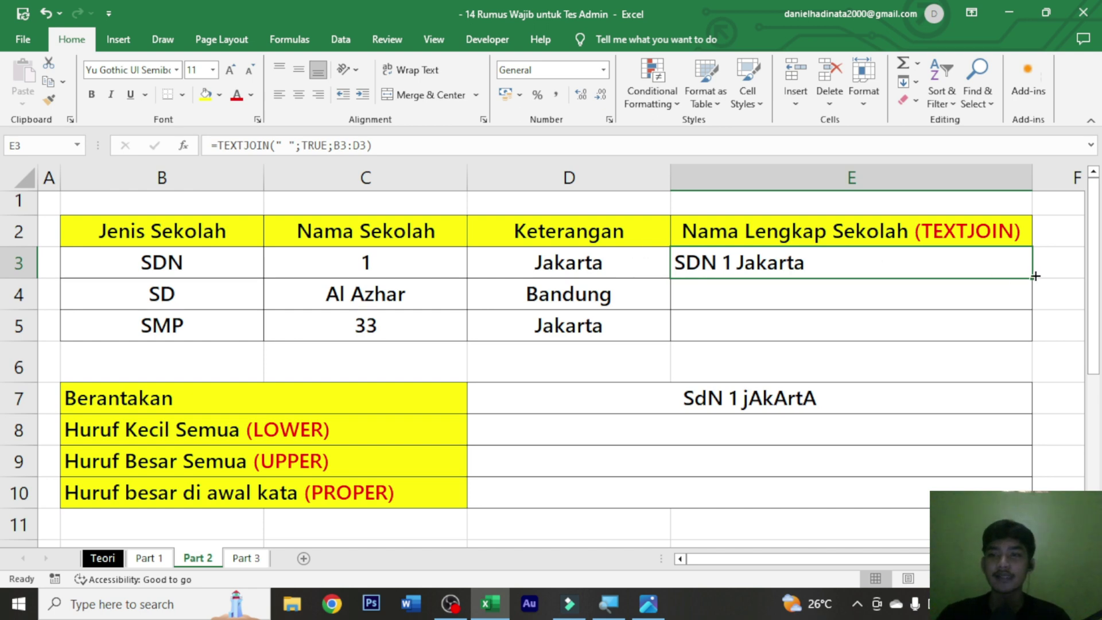
pyautogui.moveTo(1032, 276); pyautogui.dragTo(1025, 334)
pyautogui.click(930, 293)
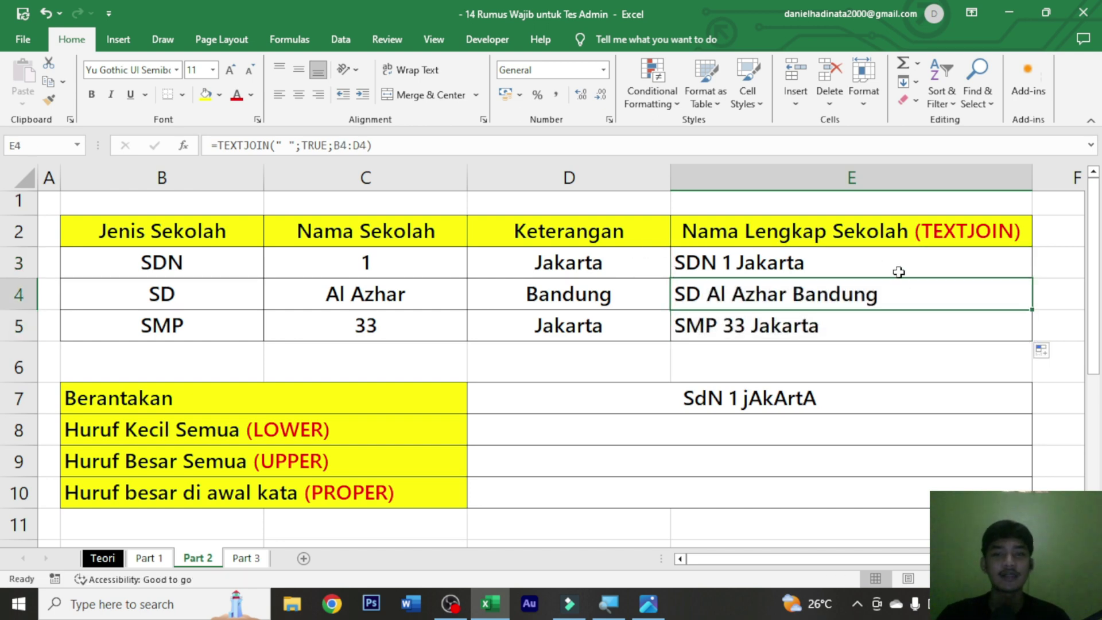
# - Examine the mixed-case text in the Berantakan row and the LOWER row's label and result cell
pyautogui.click(810, 430)
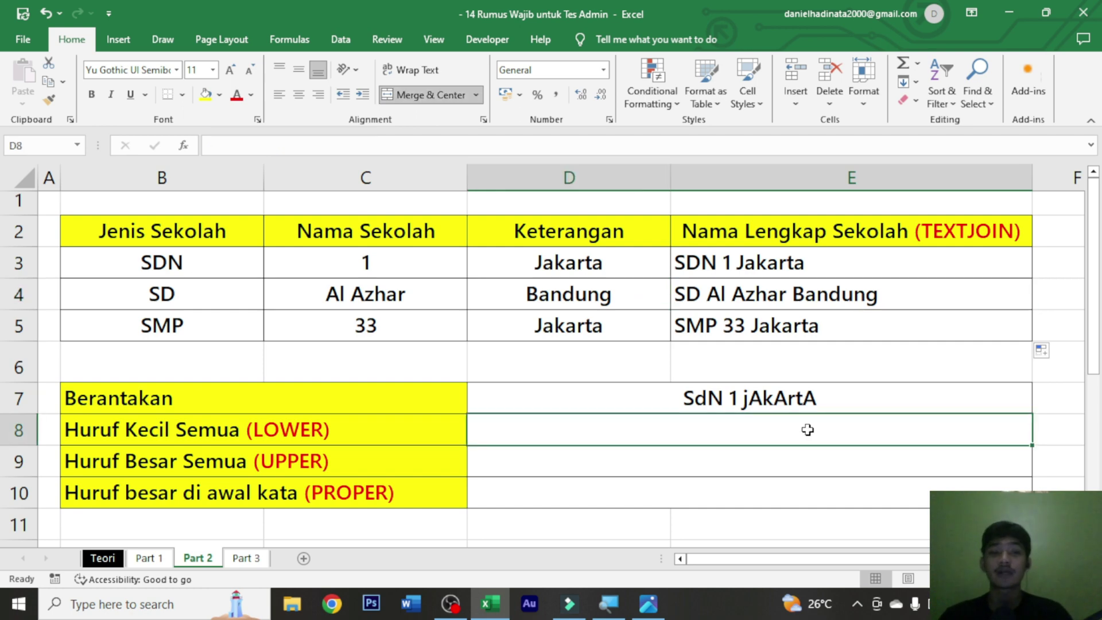
pyautogui.click(396, 392)
pyautogui.click(661, 417)
pyautogui.click(698, 399)
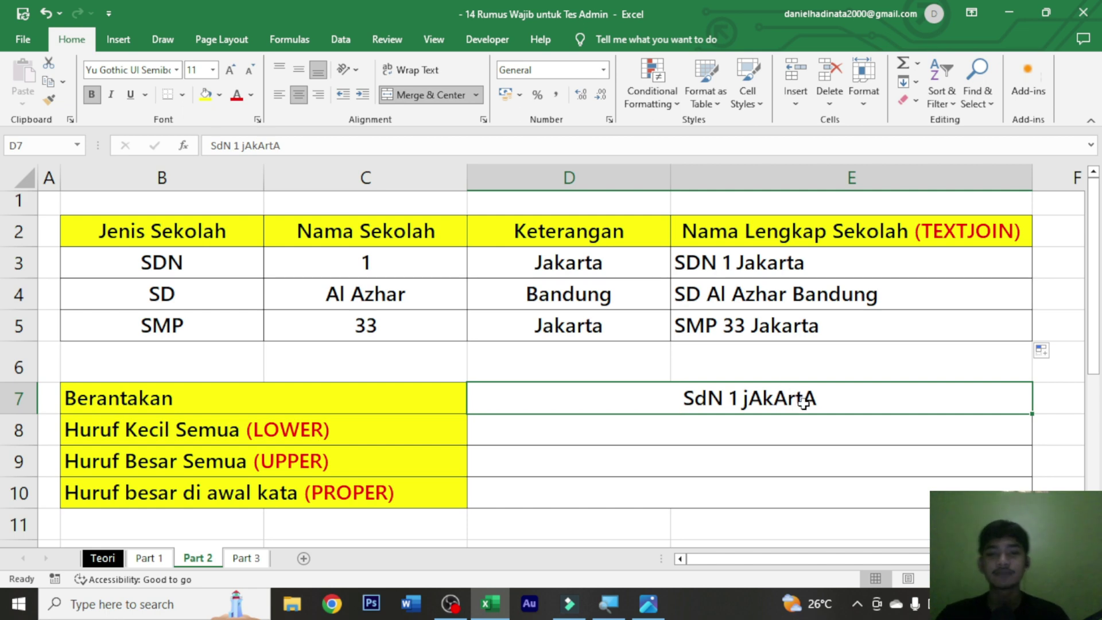
pyautogui.click(795, 418)
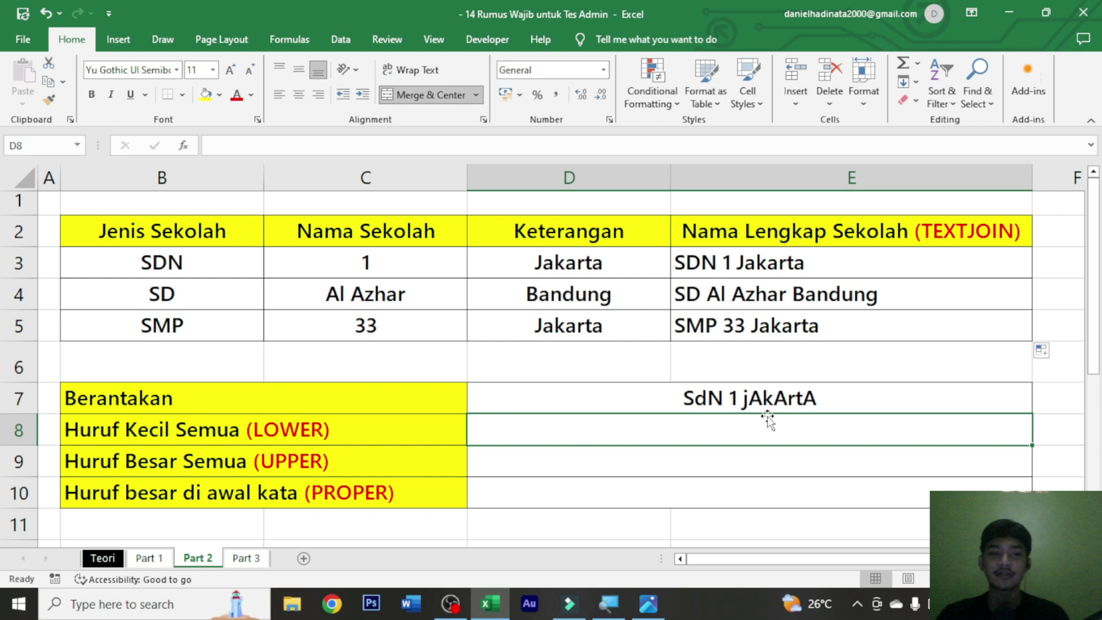
pyautogui.click(361, 428)
pyautogui.click(726, 409)
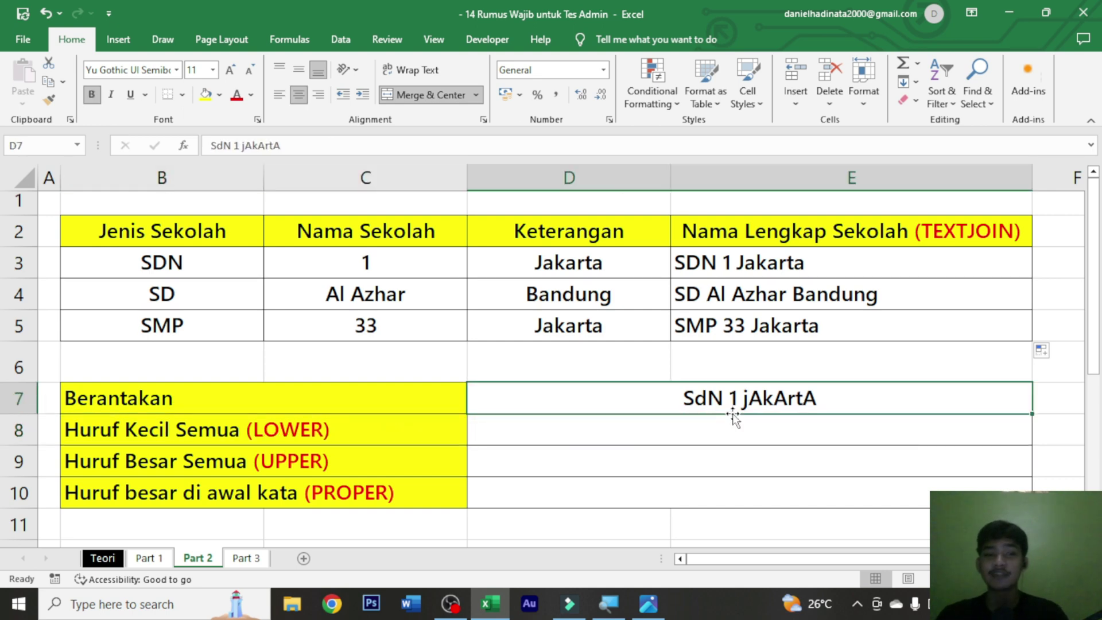
# - Enter =LOWER(D7) in D8 to convert the messy school name to all lowercase
pyautogui.click(736, 419)
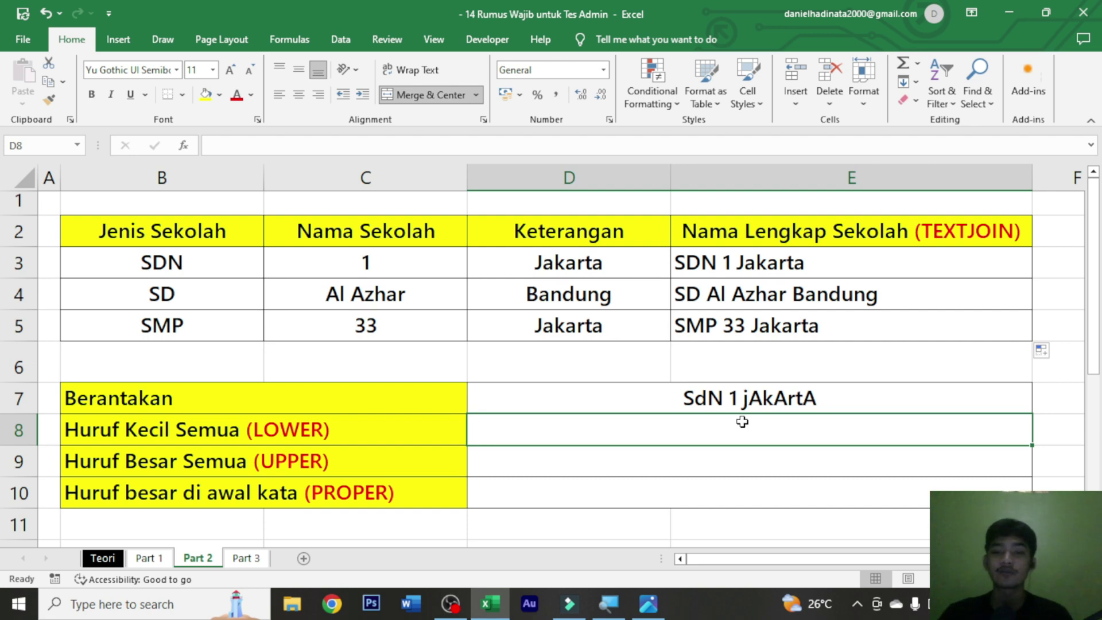
pyautogui.write('=lower')
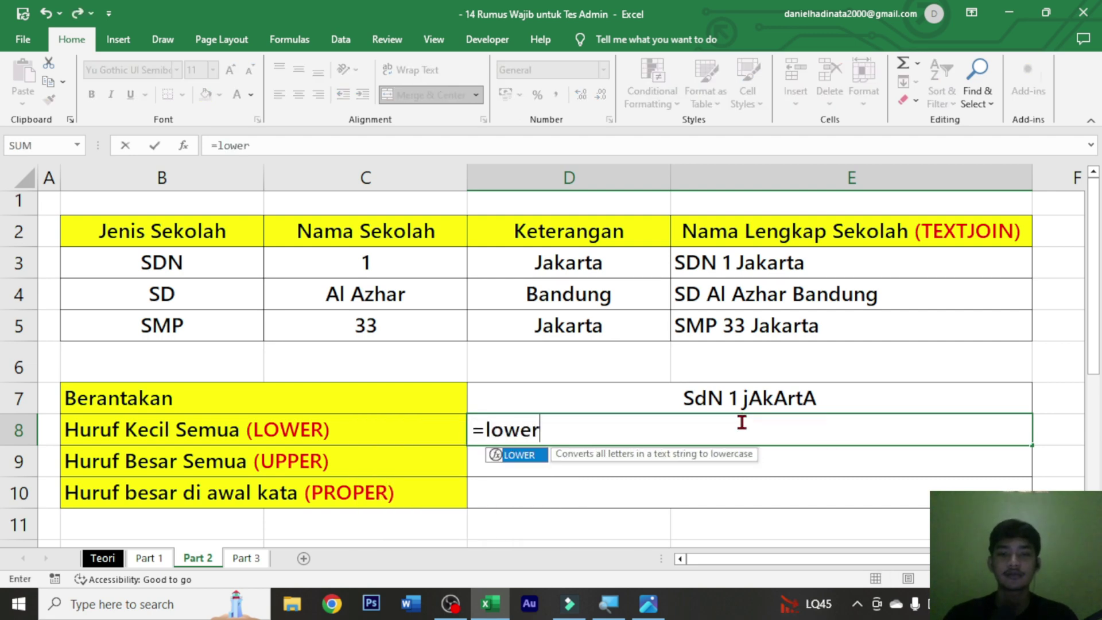
pyautogui.press('Tab')
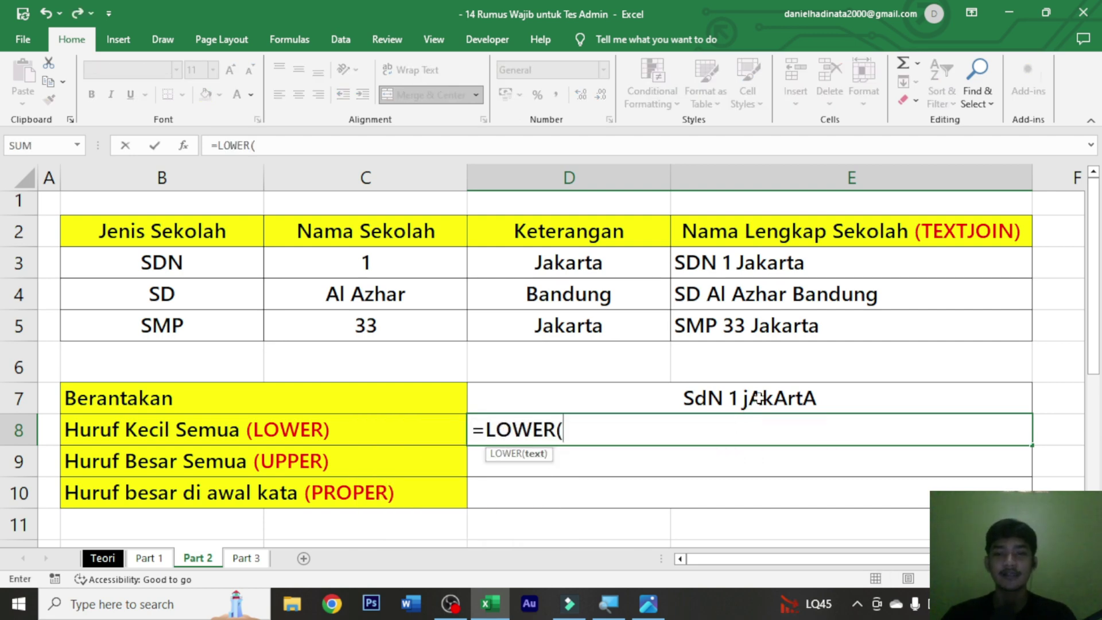
pyautogui.click(759, 397)
pyautogui.write(')')
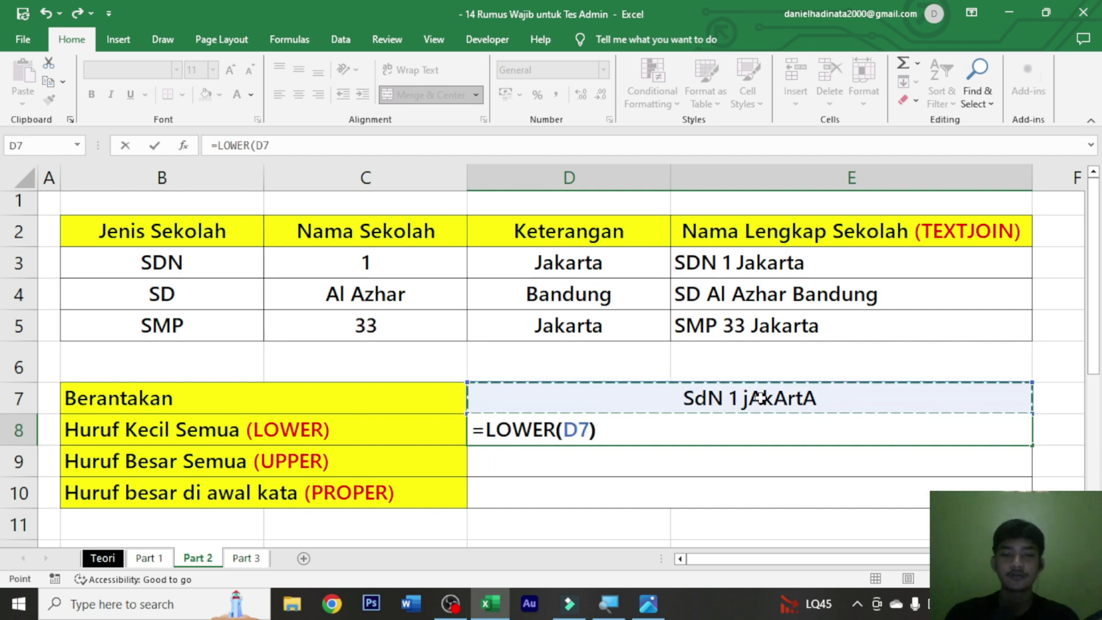
pyautogui.hotkey('ctrl', 'Return')
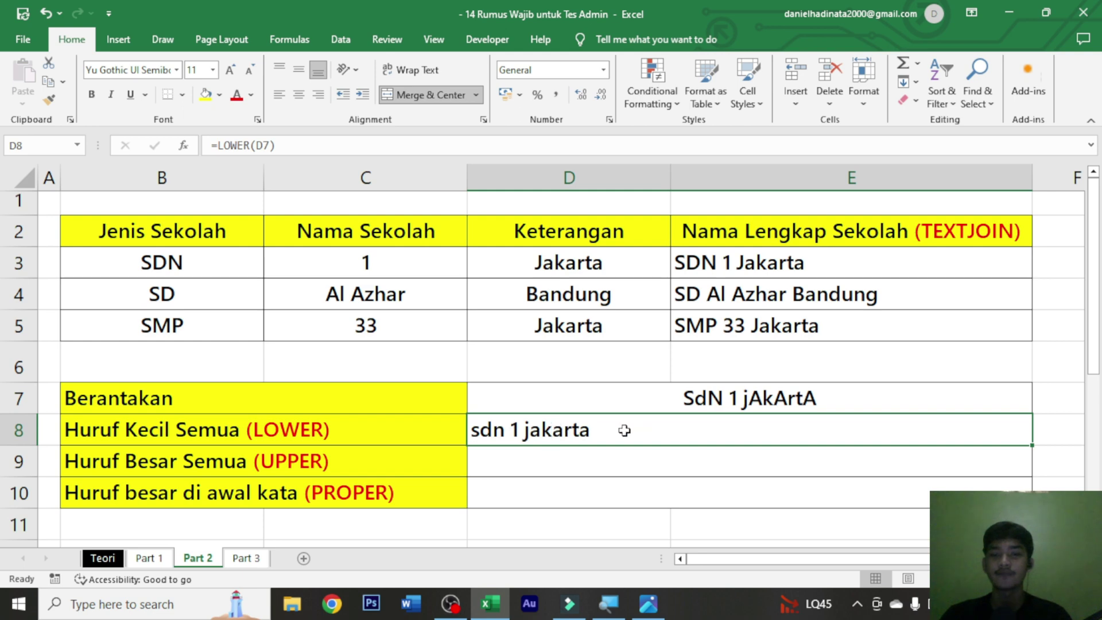
pyautogui.click(762, 402)
# - Enter =UPPER(D7) in D9 to convert the messy school name to all uppercase, and compare it with the original
pyautogui.click(542, 458)
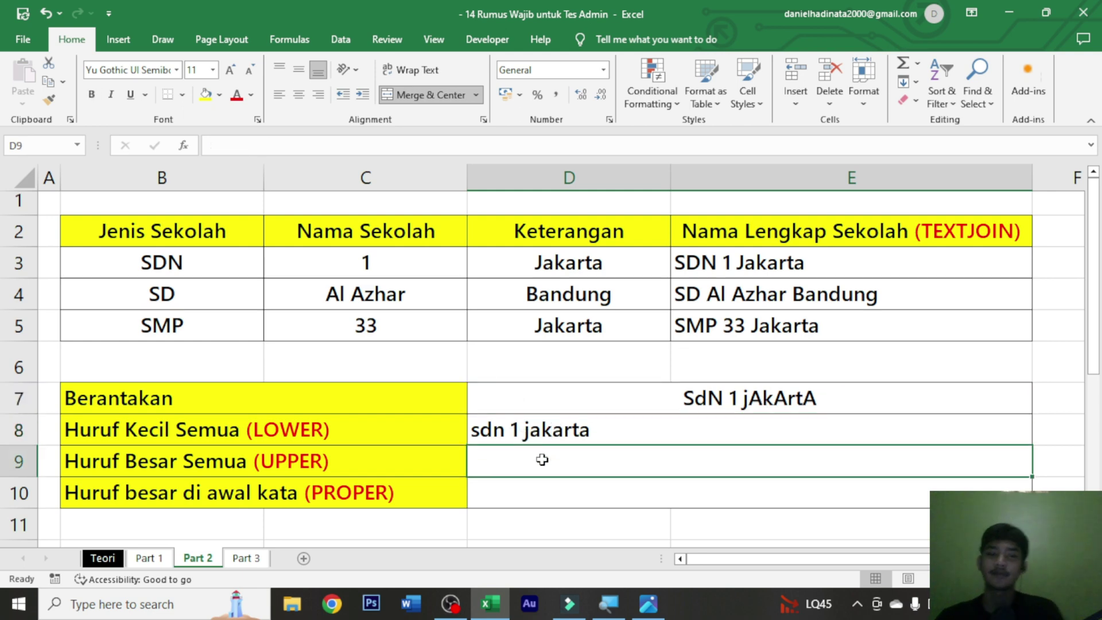
pyautogui.click(424, 466)
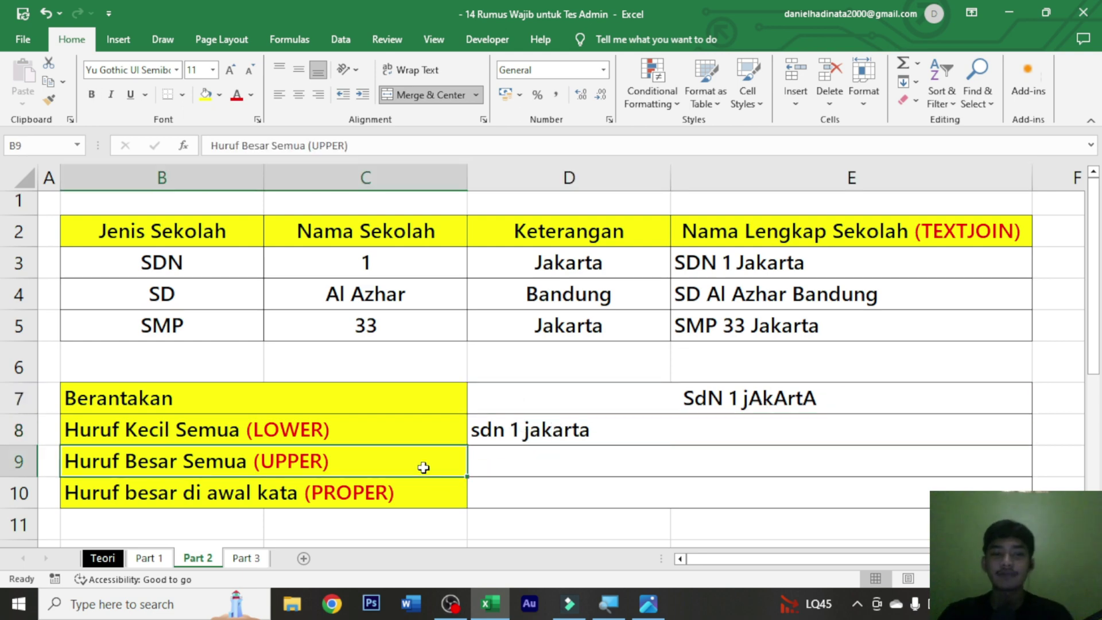
pyautogui.click(516, 452)
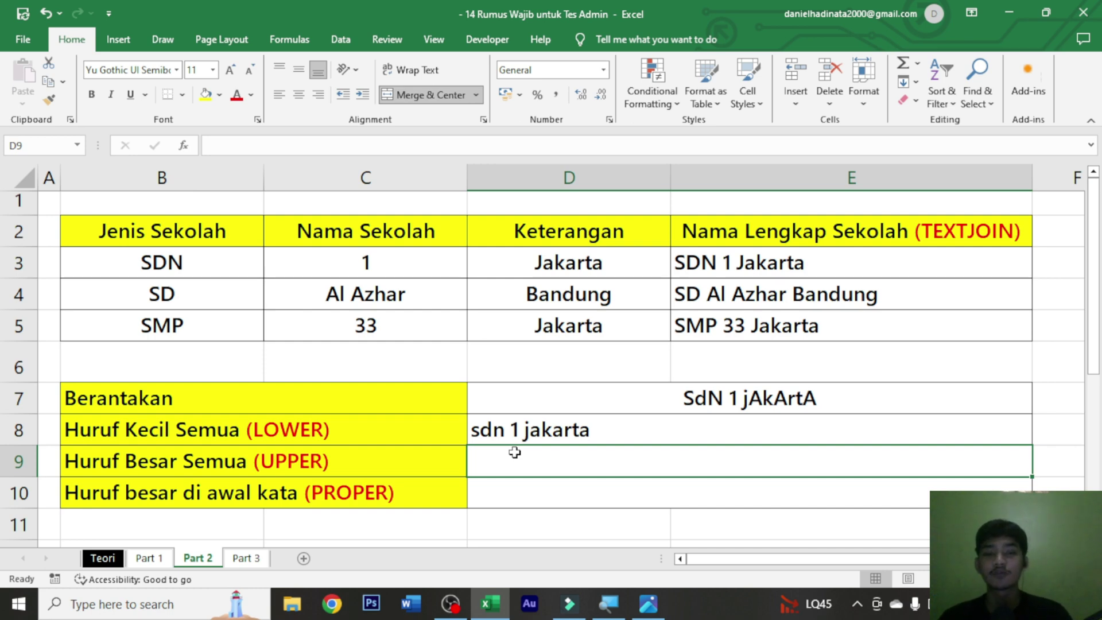
pyautogui.write('=u')
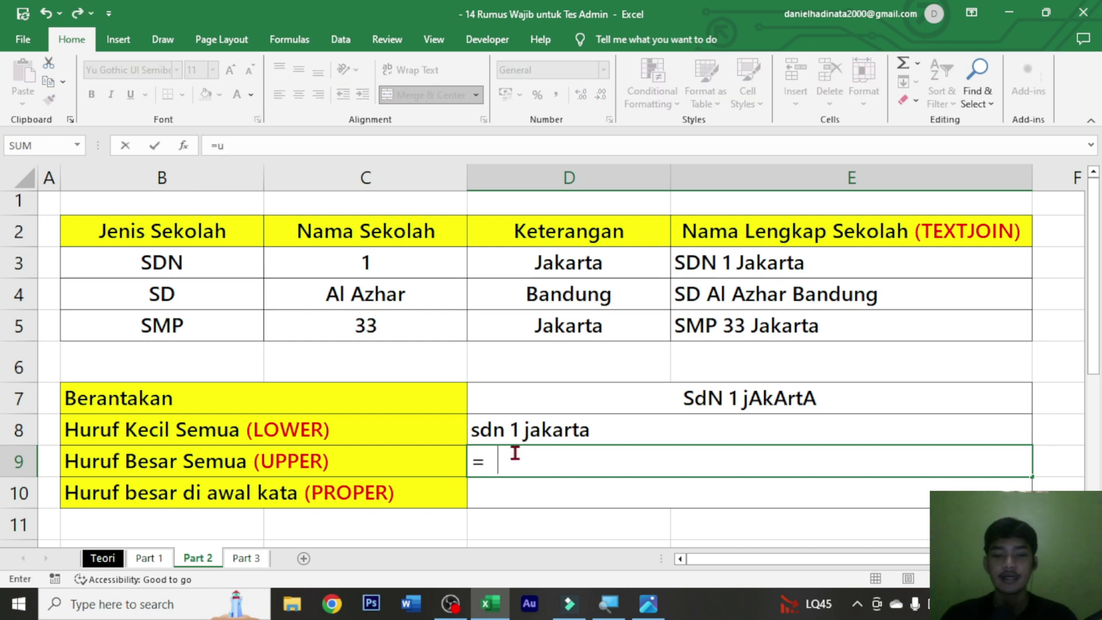
pyautogui.write('pper')
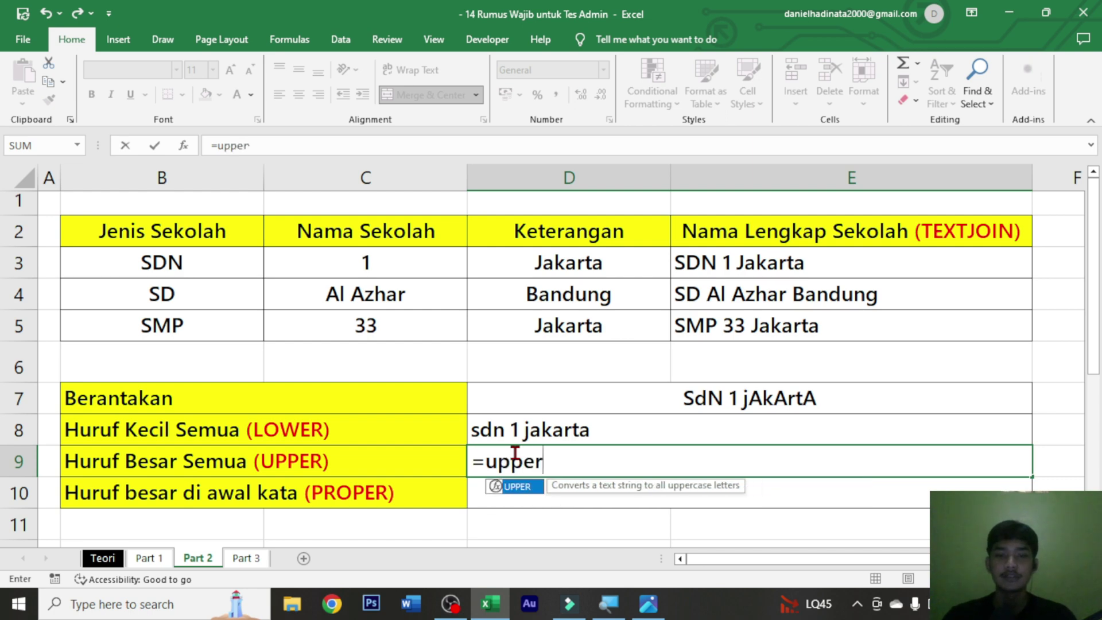
pyautogui.press('Tab')
pyautogui.click(719, 401)
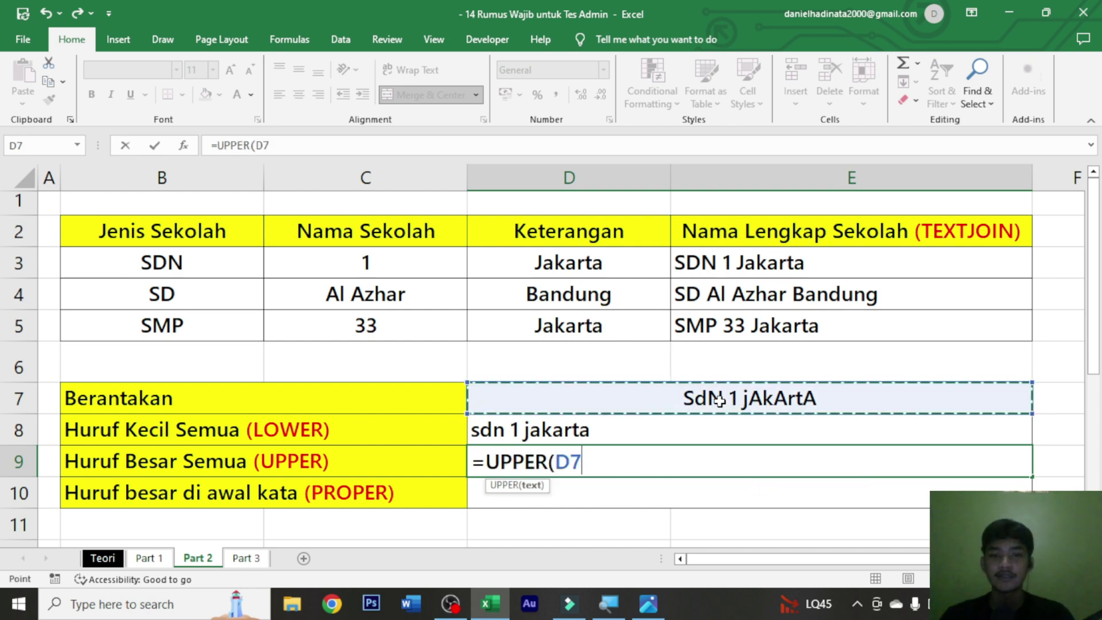
pyautogui.write(')')
pyautogui.press('Return')
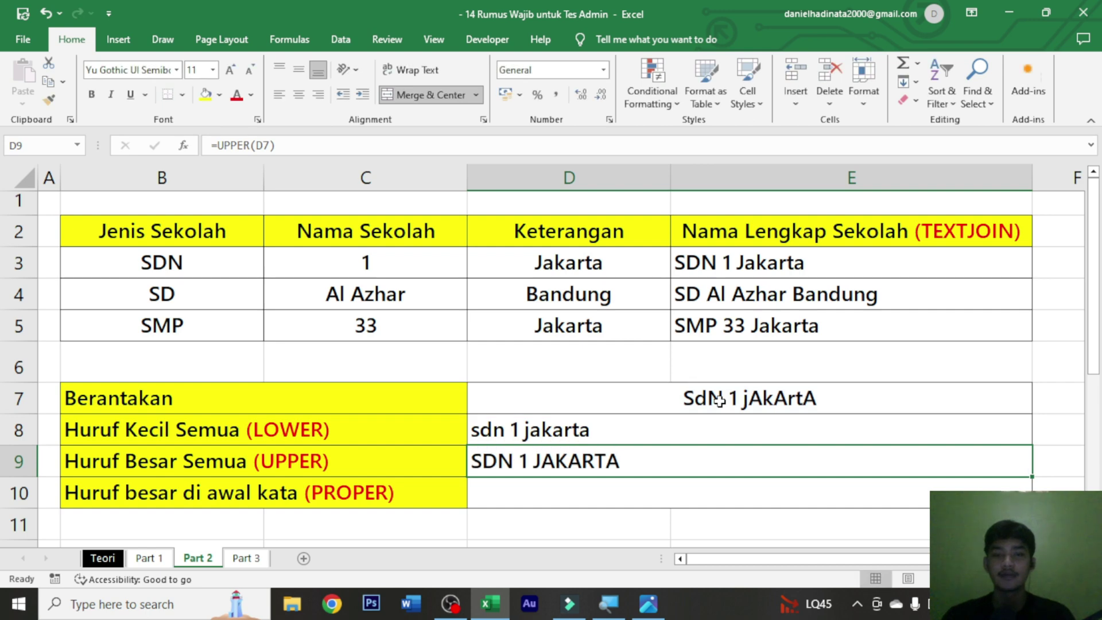
pyautogui.click(744, 406)
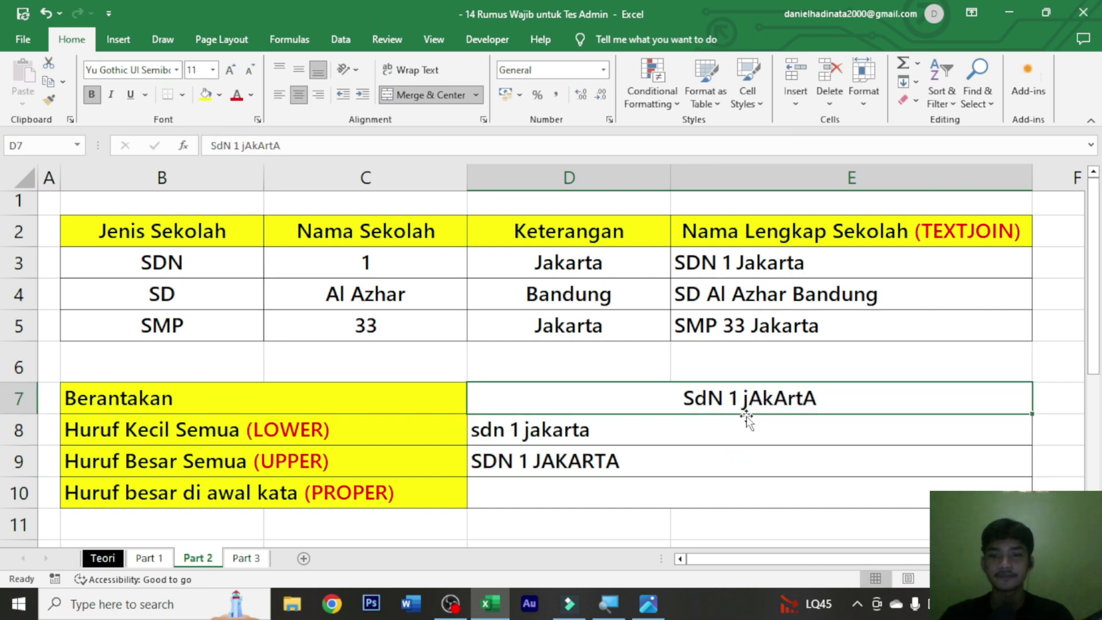
pyautogui.click(746, 439)
# - Enter =PROPER(D7) in D10 to capitalize the first letter of each word in the messy school name
pyautogui.click(710, 487)
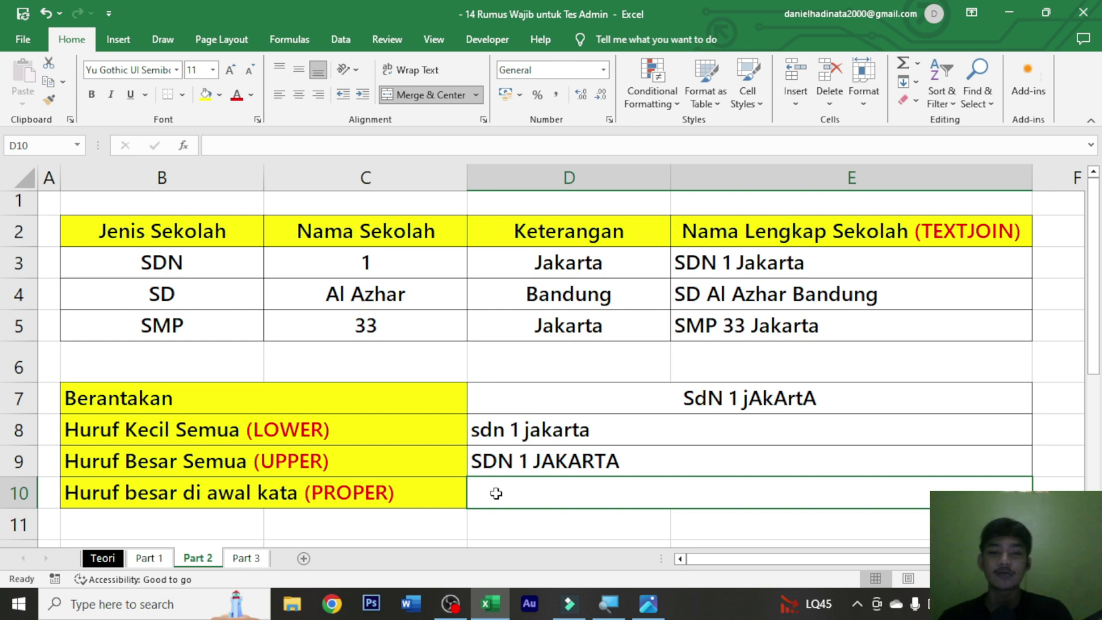
pyautogui.write('=')
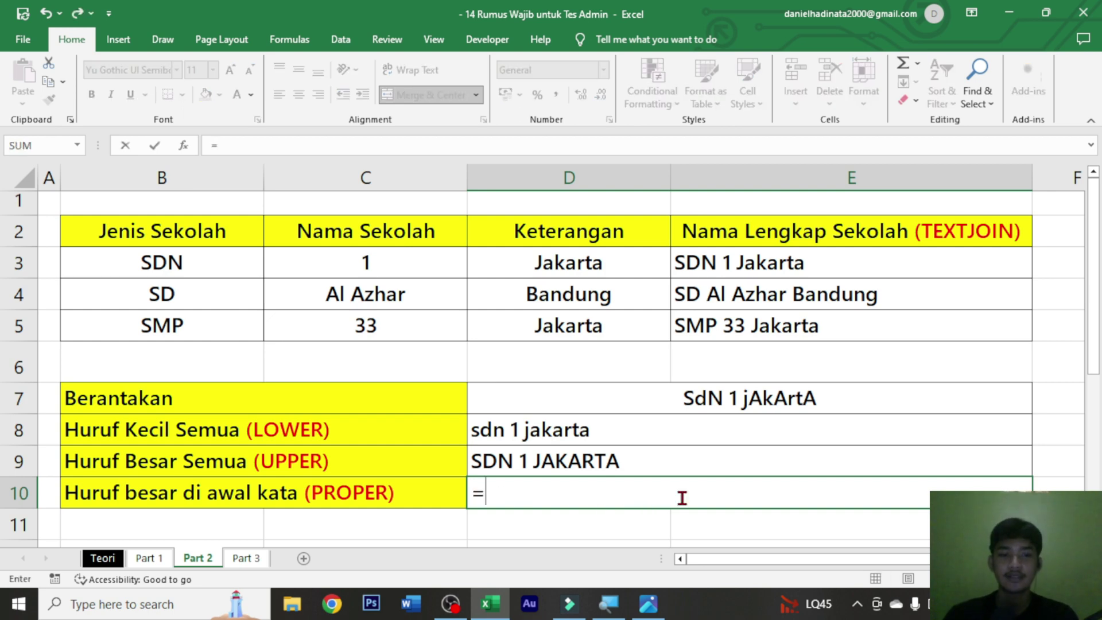
pyautogui.write('prop')
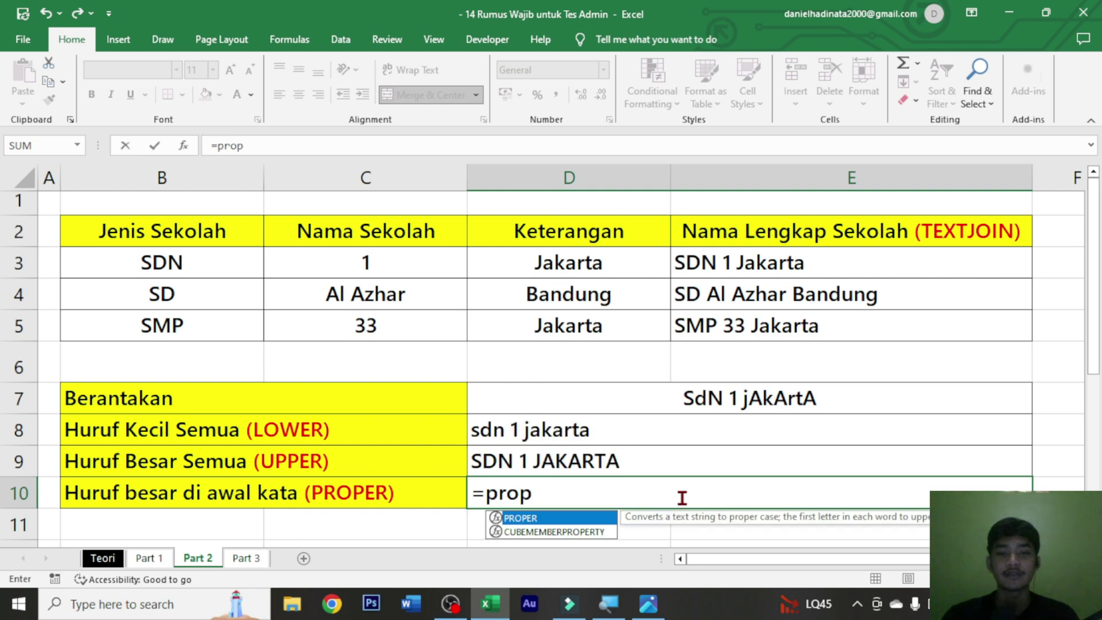
pyautogui.press('Tab')
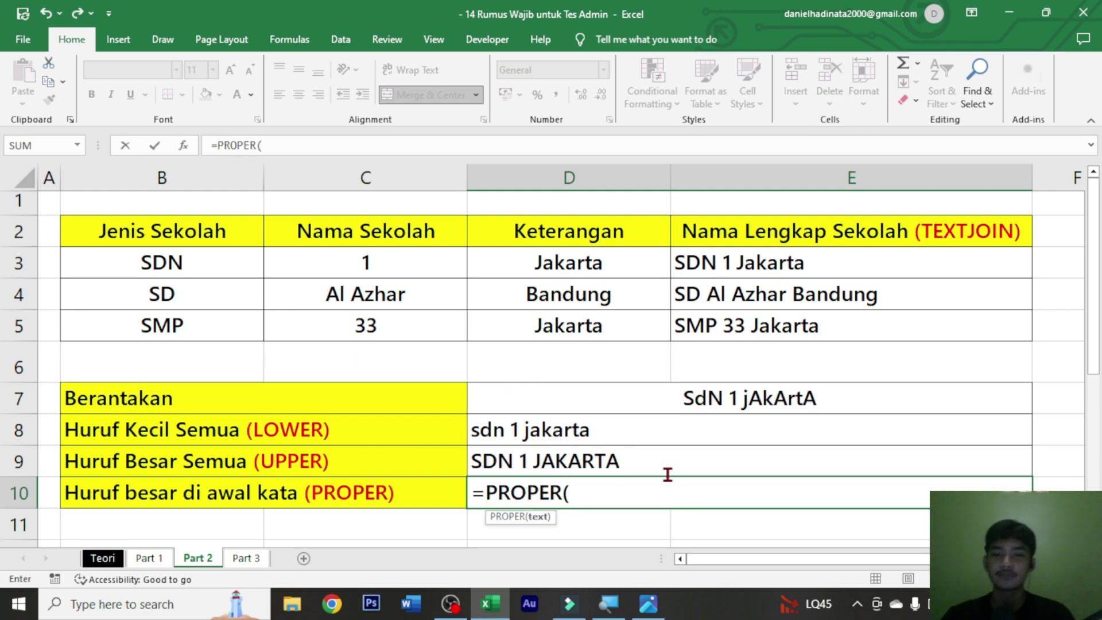
pyautogui.click(754, 396)
pyautogui.write(')')
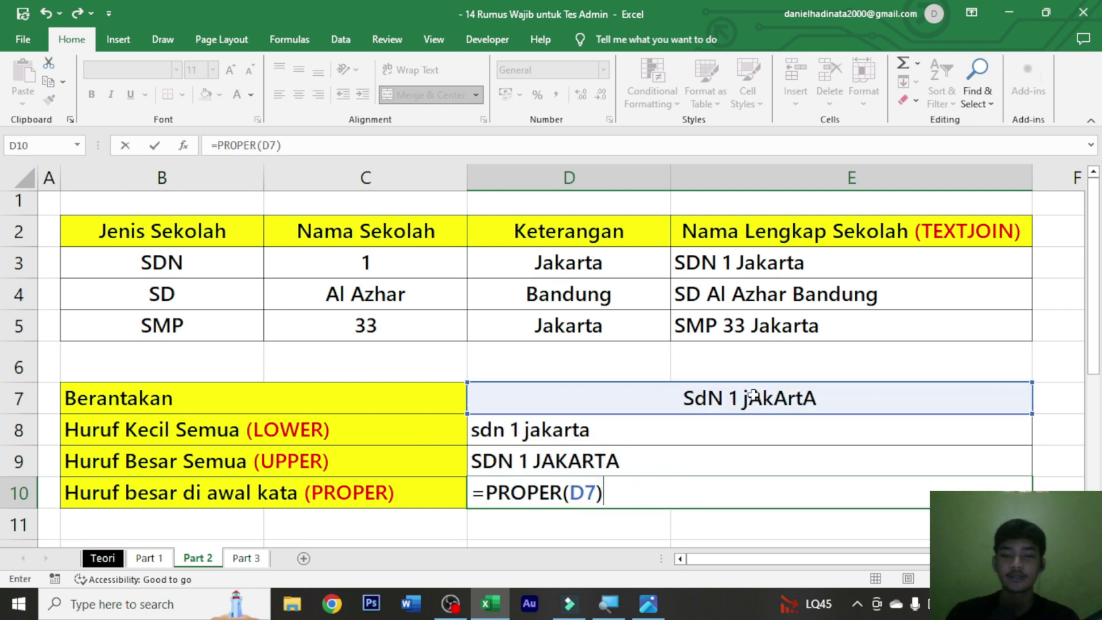
pyautogui.hotkey('ctrl', 'Return')
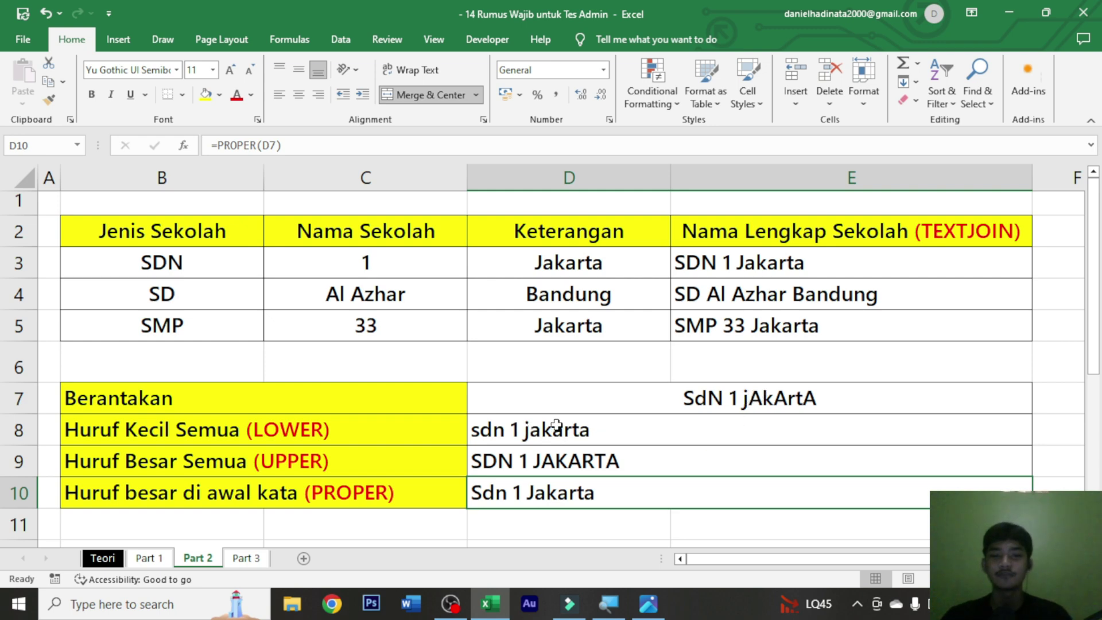
# - Center the LOWER, UPPER and PROPER results in D8:D10 horizontally
pyautogui.moveTo(554, 429); pyautogui.dragTo(563, 478)
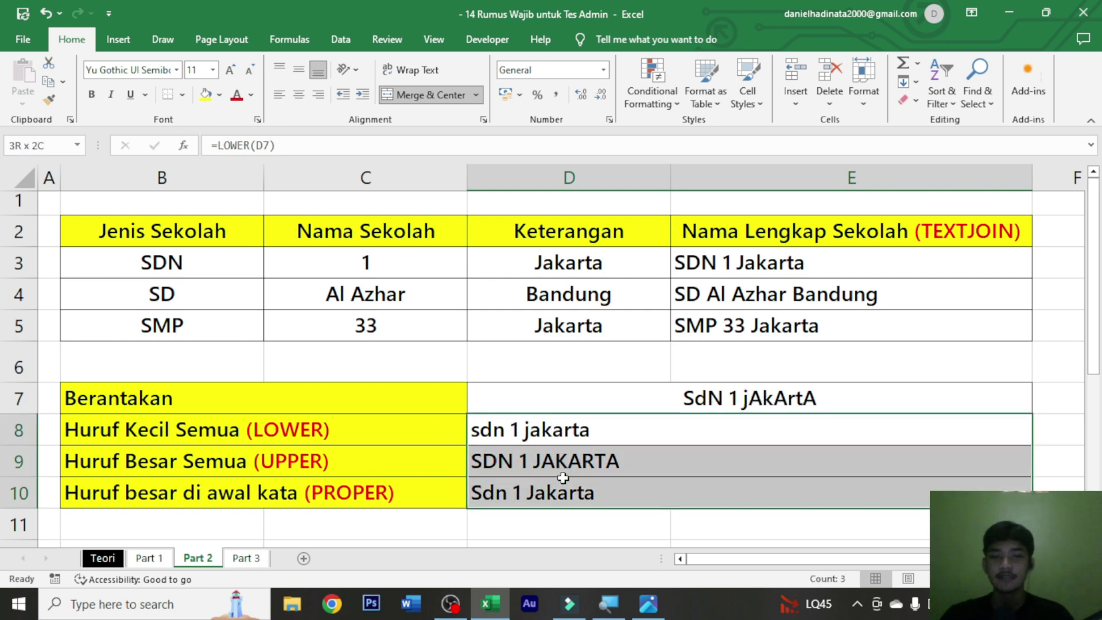
pyautogui.click(296, 98)
pyautogui.click(790, 432)
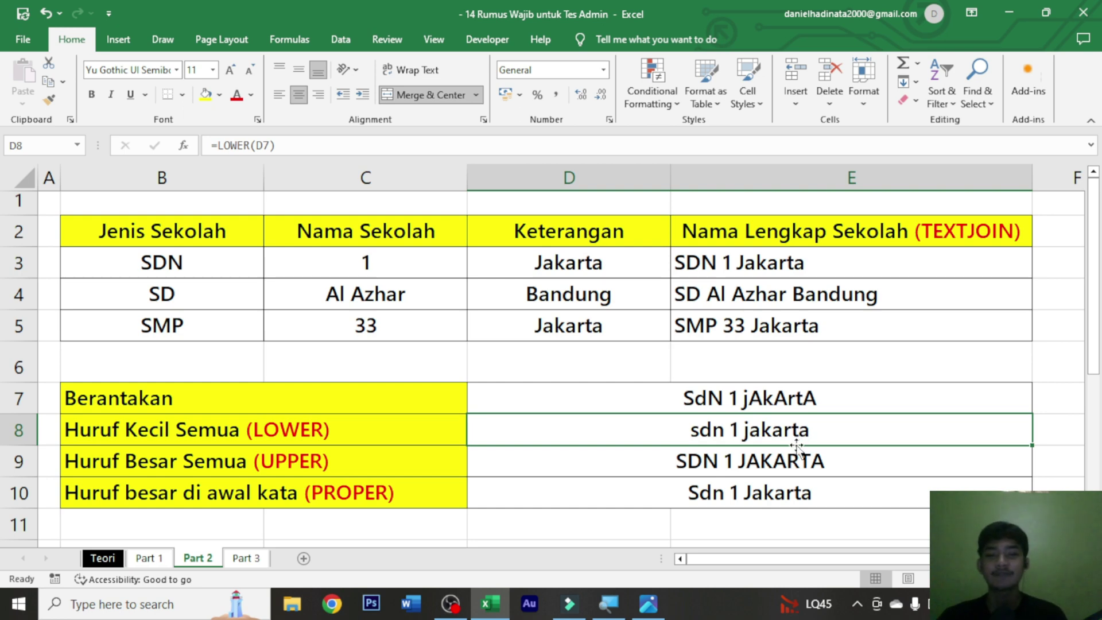
# - Open the Part 3 sheet and examine the empty VLOOKUP and HLOOKUP columns, the customer table and the delivery-time table
pyautogui.click(253, 558)
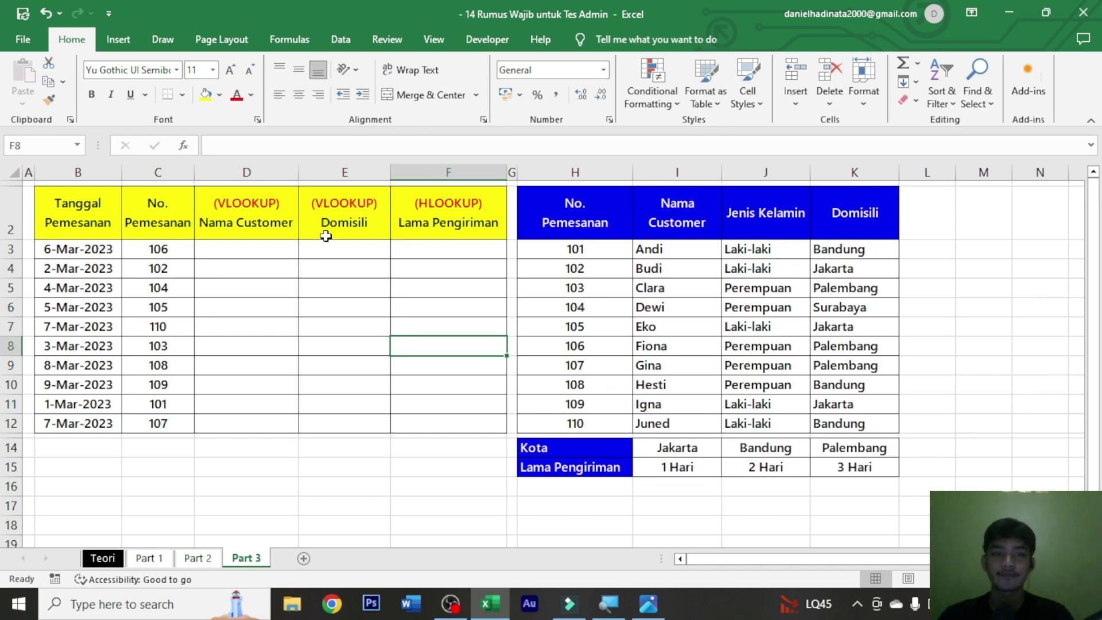
pyautogui.click(278, 248)
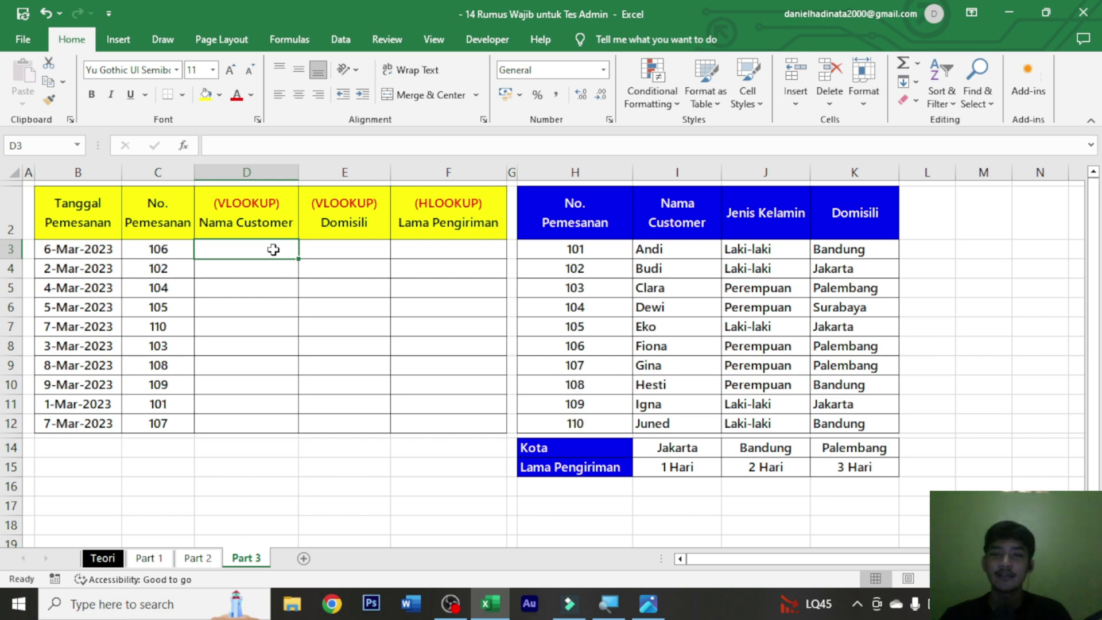
pyautogui.moveTo(578, 251); pyautogui.dragTo(577, 425)
pyautogui.moveTo(703, 267); pyautogui.dragTo(697, 425)
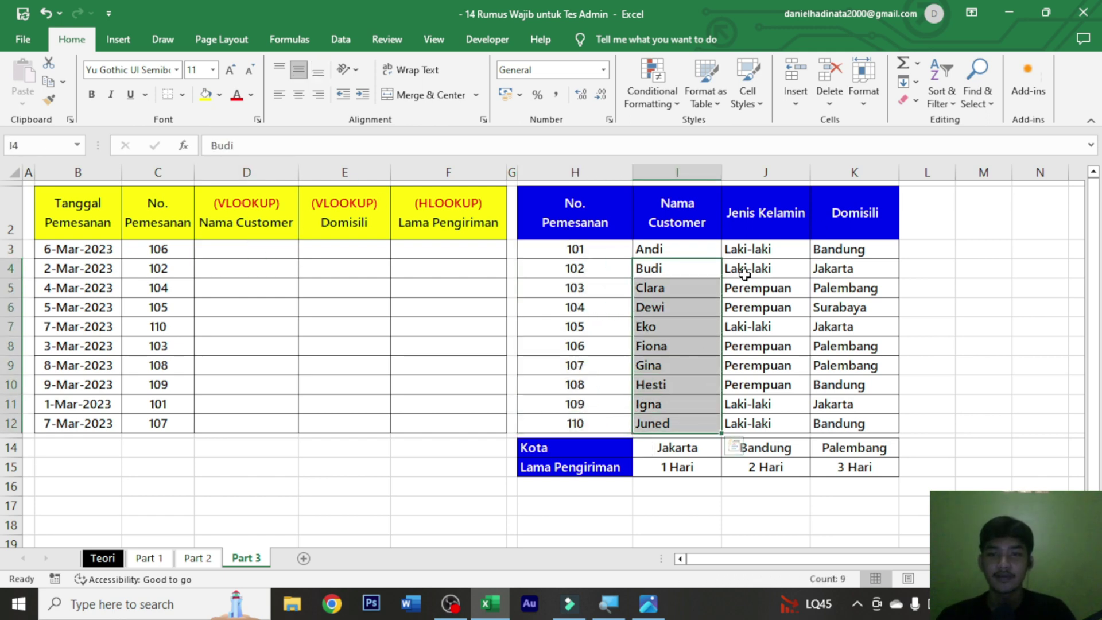
pyautogui.click(745, 274)
pyautogui.click(495, 224)
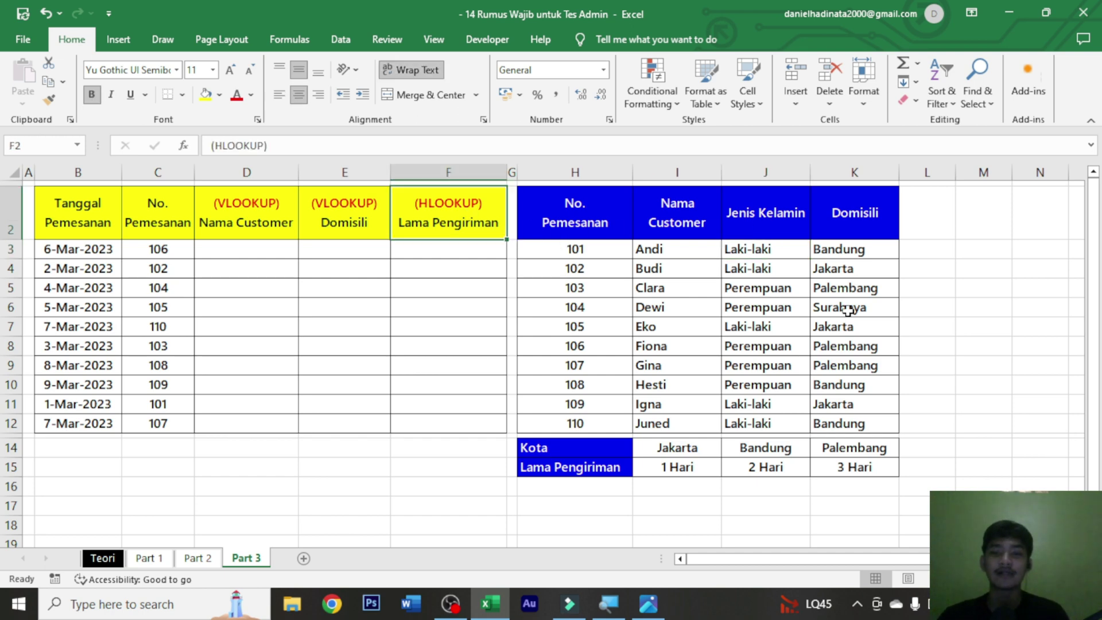
pyautogui.moveTo(679, 470); pyautogui.dragTo(850, 471)
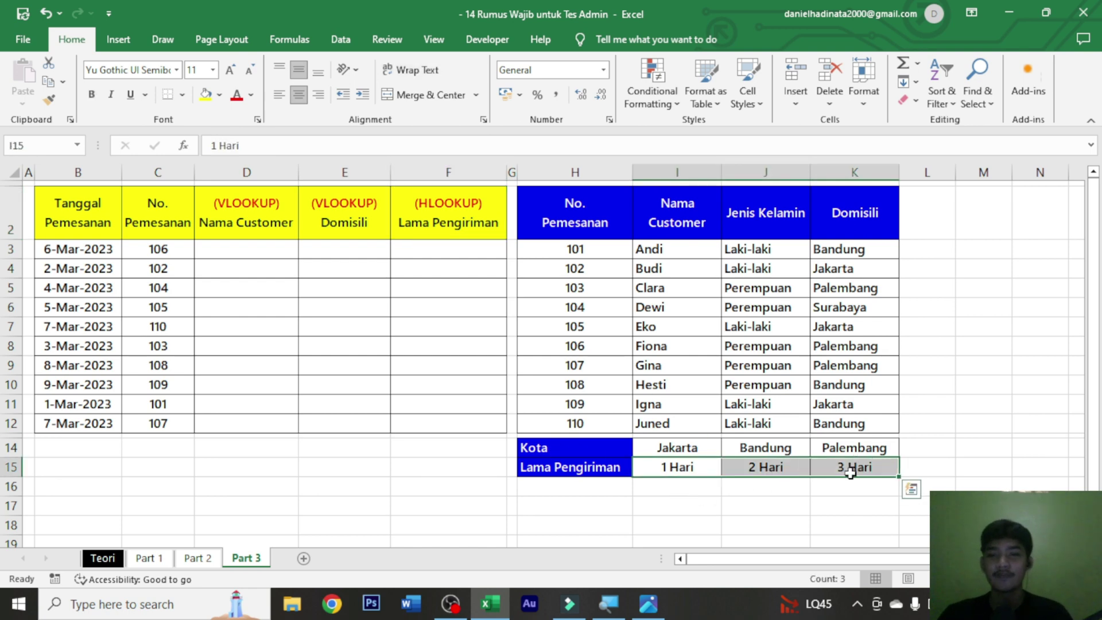
pyautogui.click(922, 380)
pyautogui.moveTo(866, 251); pyautogui.dragTo(884, 423)
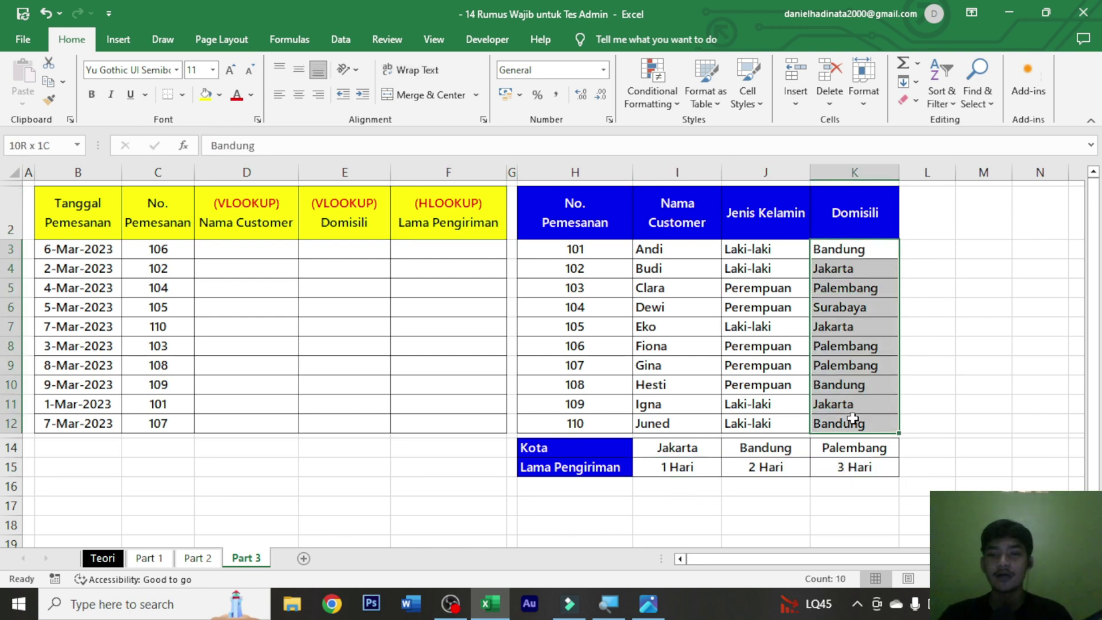
pyautogui.click(666, 468)
pyautogui.moveTo(666, 468); pyautogui.dragTo(853, 468)
pyautogui.click(978, 344)
# - Begin a VLOOKUP formula in D3, under Nama Customer, with order number C3 as the lookup value
pyautogui.click(221, 247)
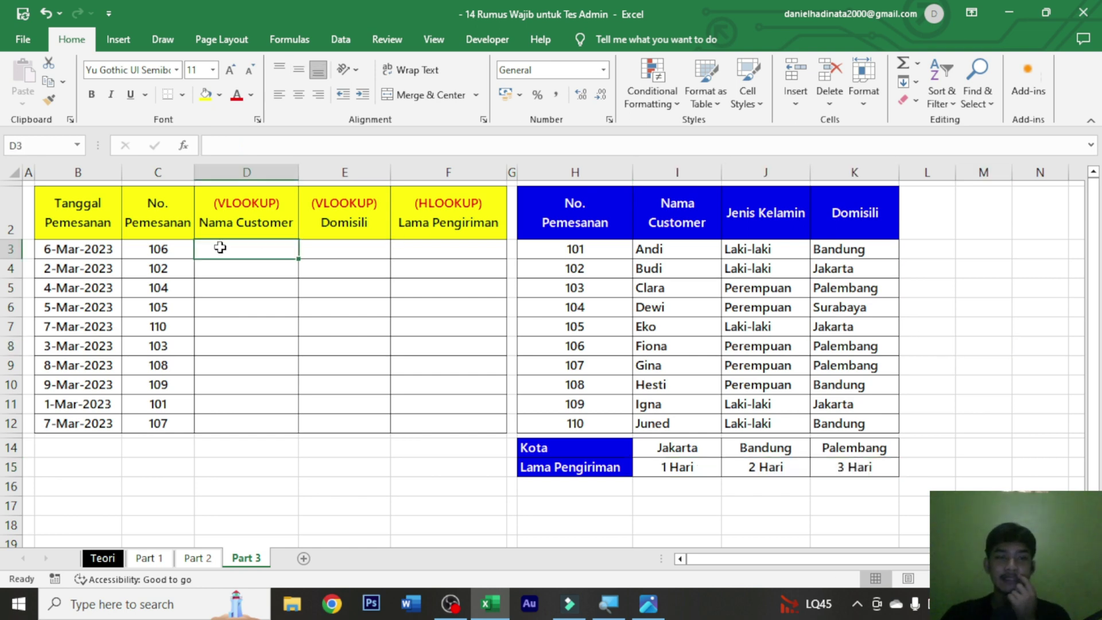
pyautogui.click(236, 224)
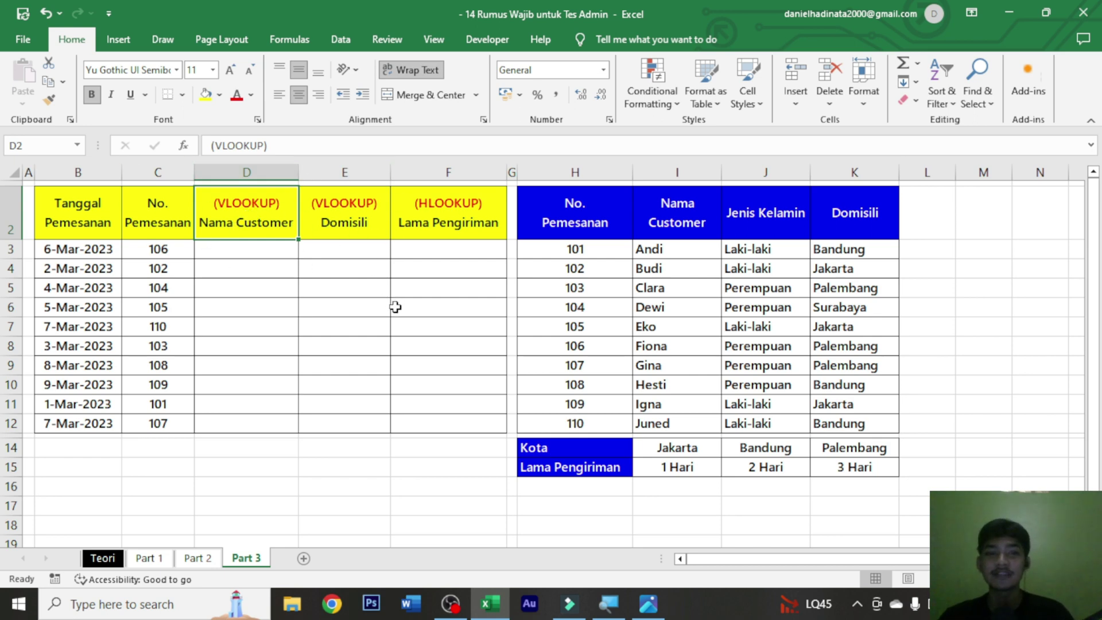
pyautogui.moveTo(689, 253); pyautogui.dragTo(681, 425)
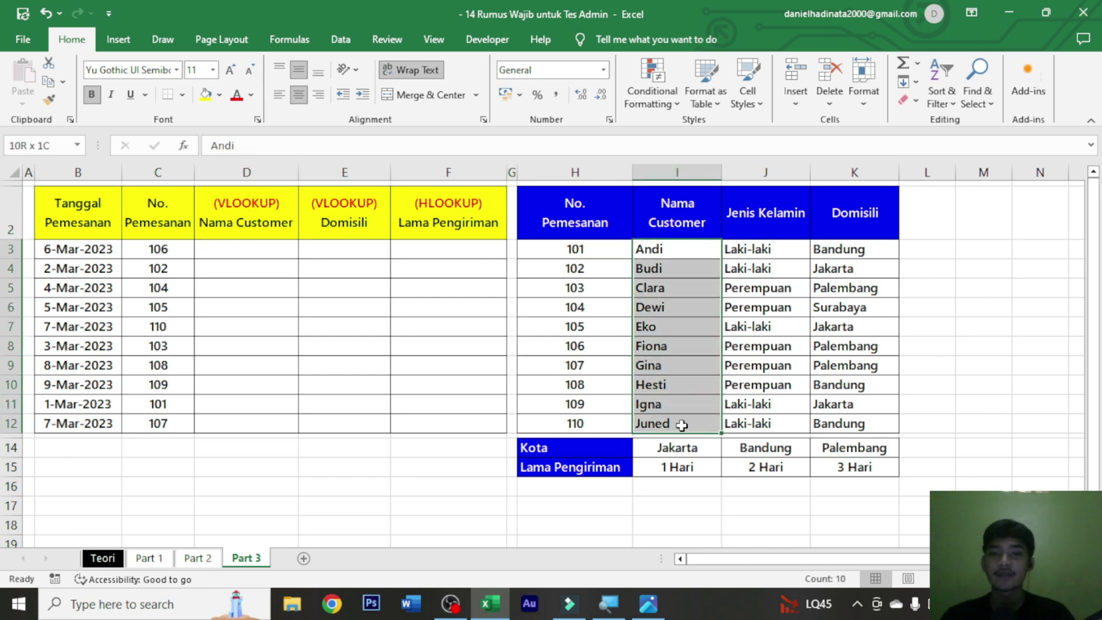
pyautogui.click(274, 247)
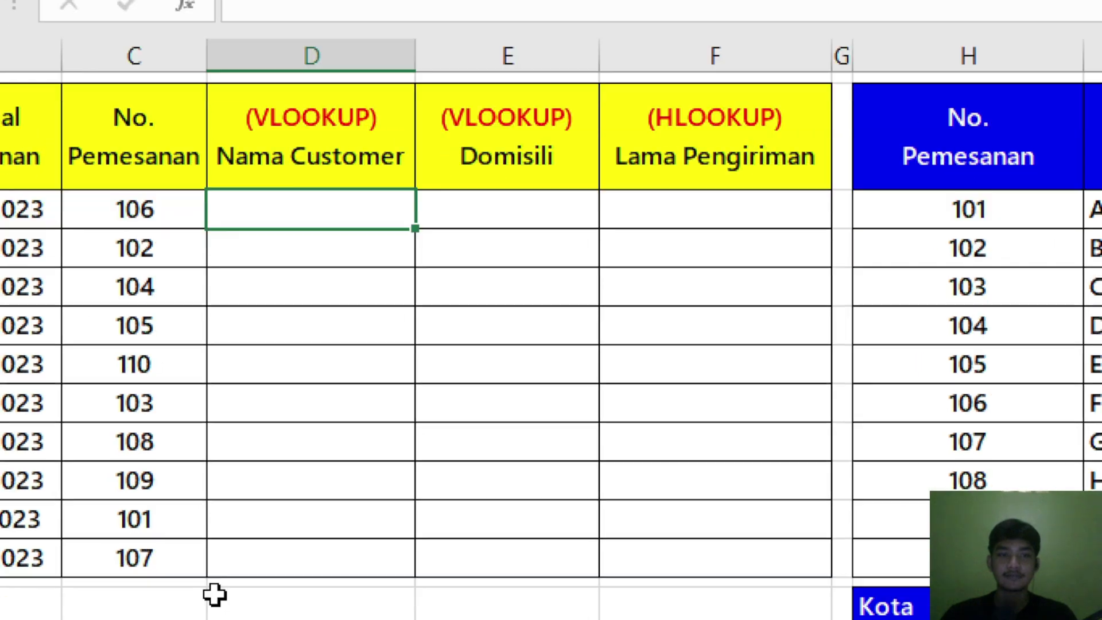
pyautogui.write('=v')
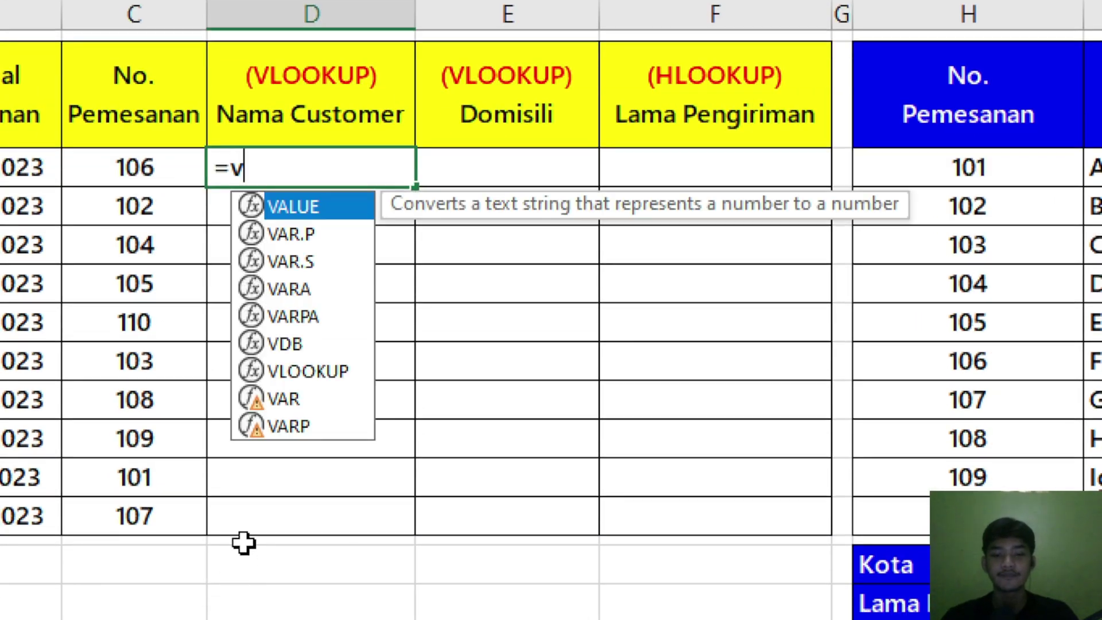
pyautogui.write('lookup')
pyautogui.press('Tab')
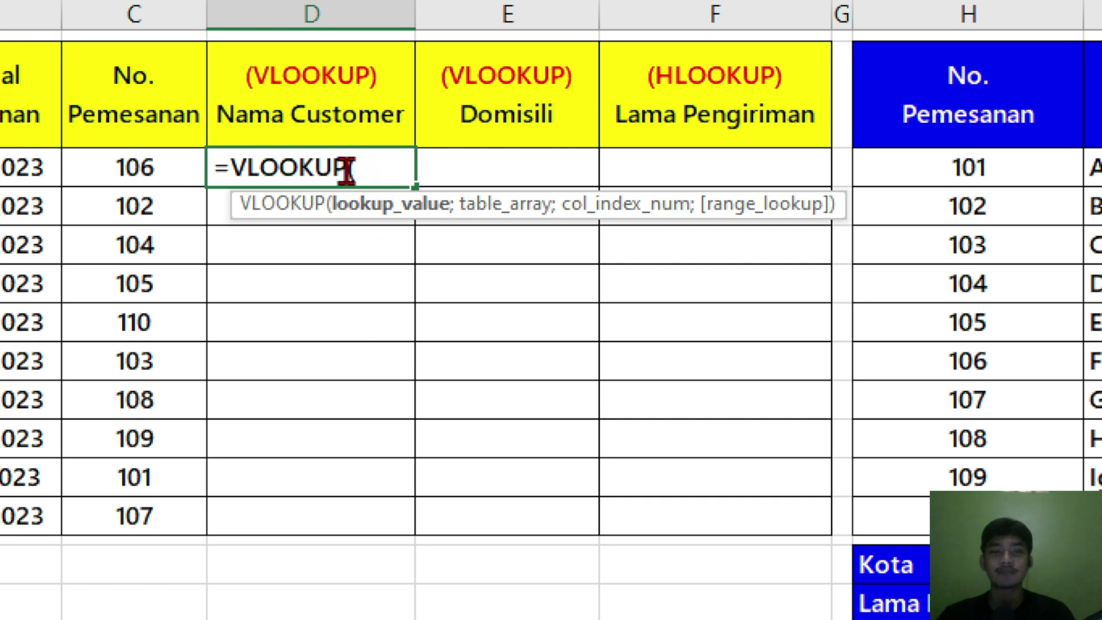
pyautogui.write('(')
pyautogui.hscroll(3, 1049, 204)
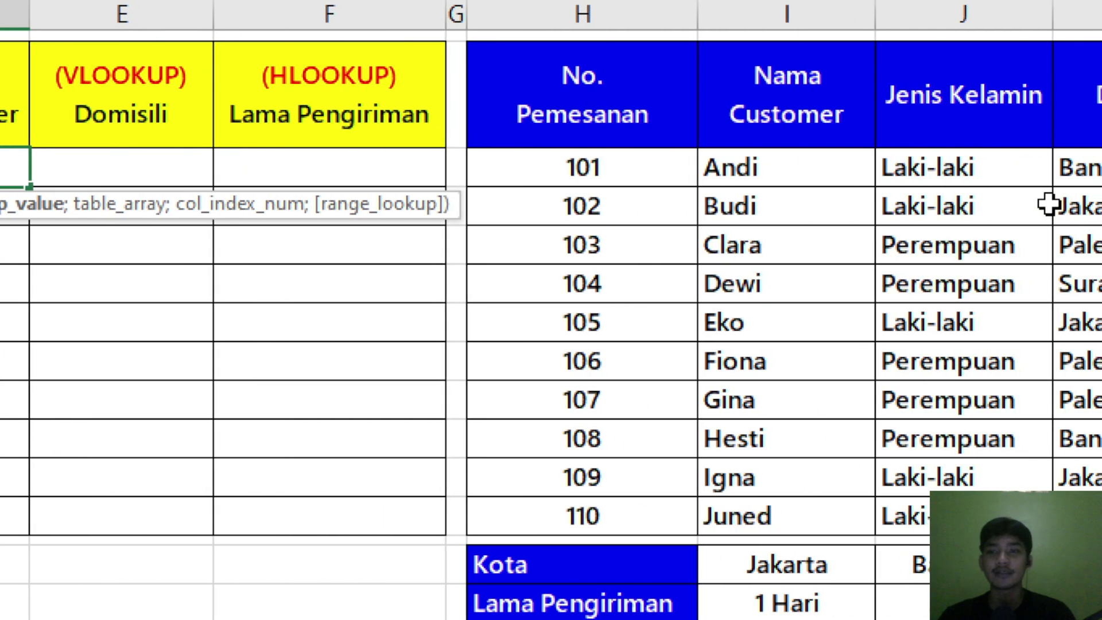
pyautogui.hscroll(-3, 9, 374)
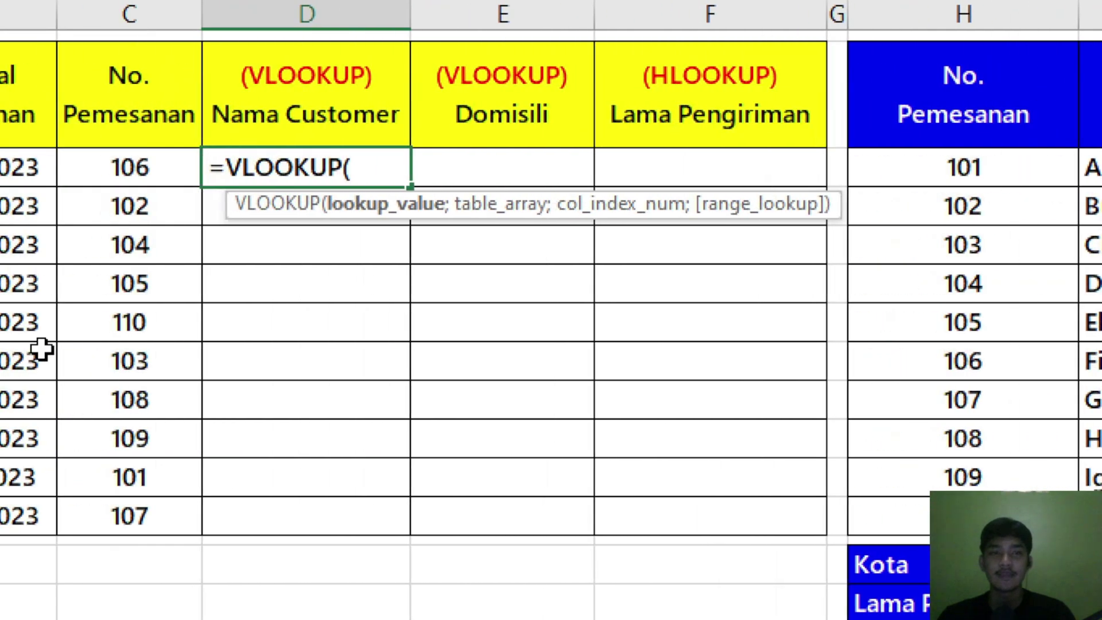
pyautogui.click(158, 173)
pyautogui.write(';')
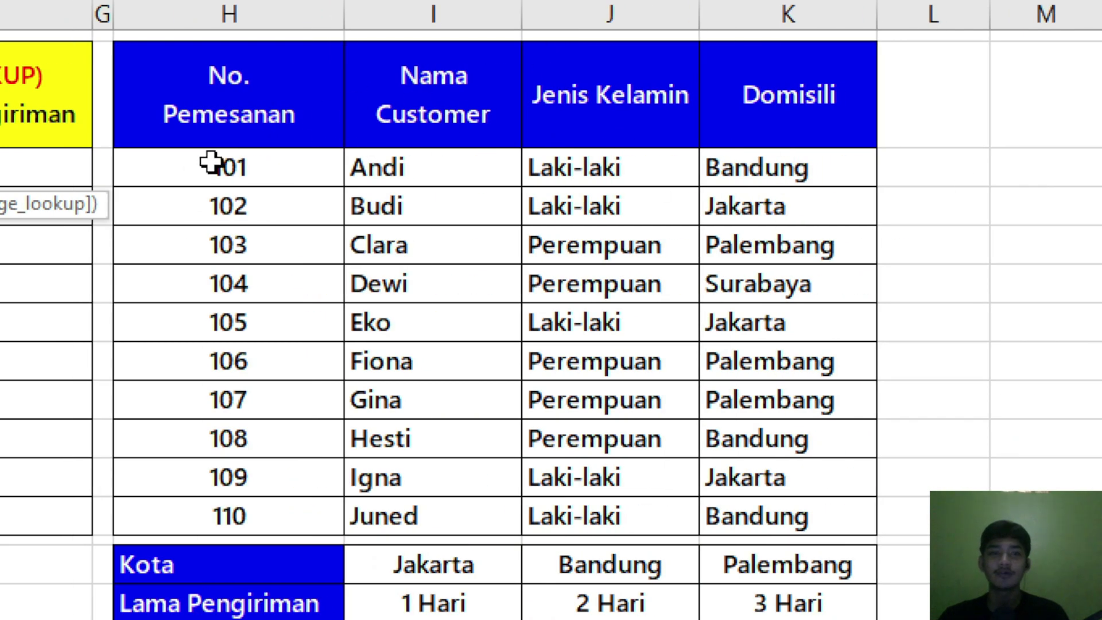
# - Complete the D3 VLOOKUP with the absolute table range $H$3:$K$12, column index 2 and FALSE for an exact match
pyautogui.moveTo(215, 163); pyautogui.dragTo(841, 531)
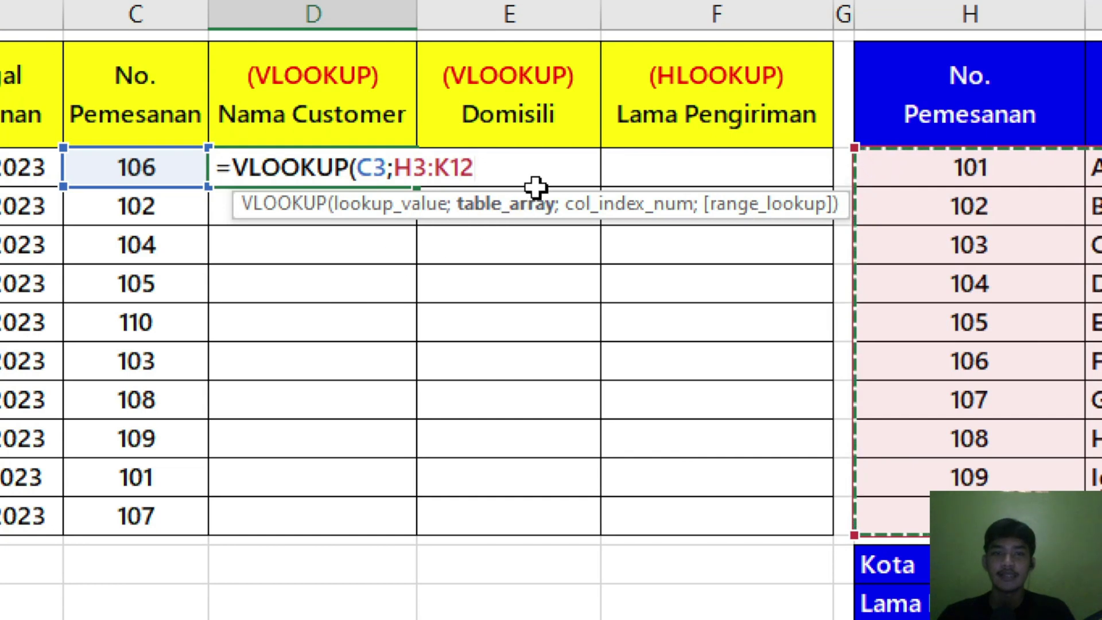
pyautogui.press('F4')
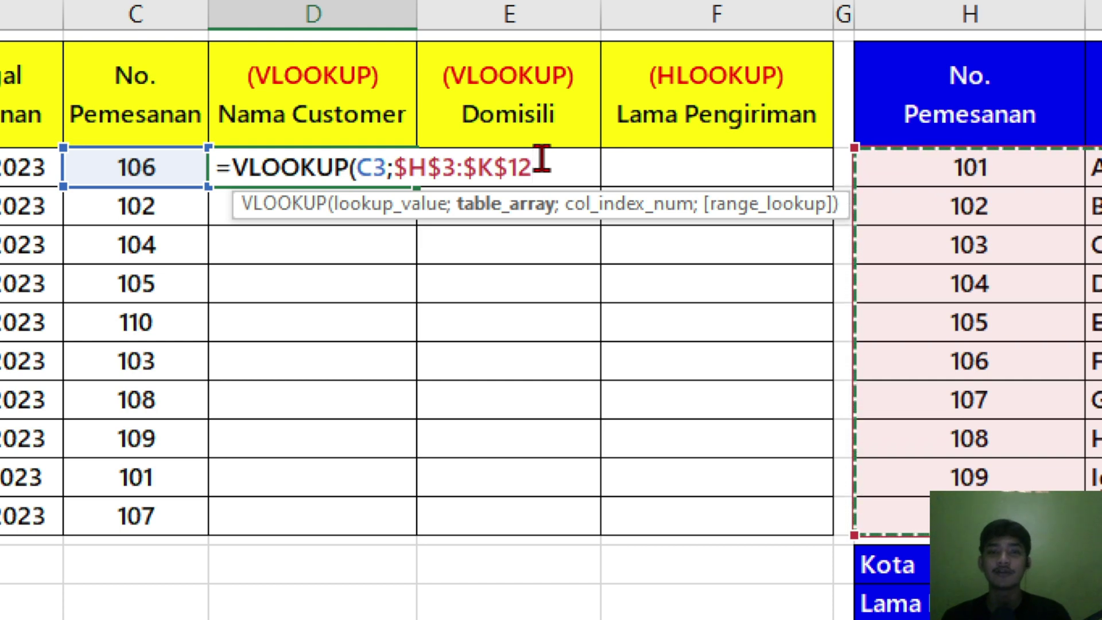
pyautogui.write(';')
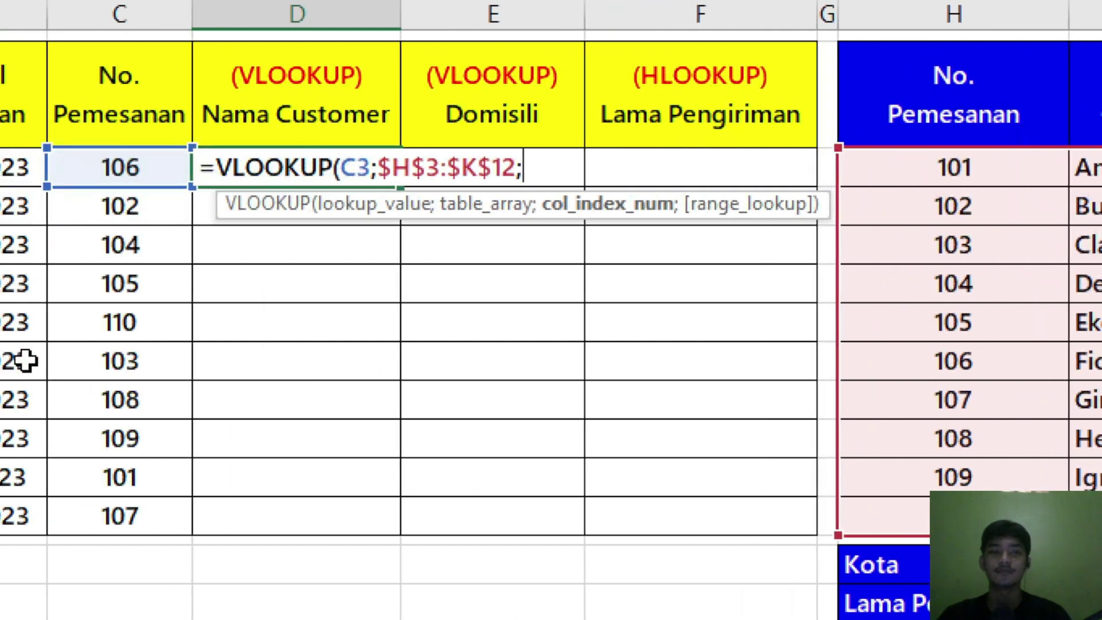
pyautogui.write('2;')
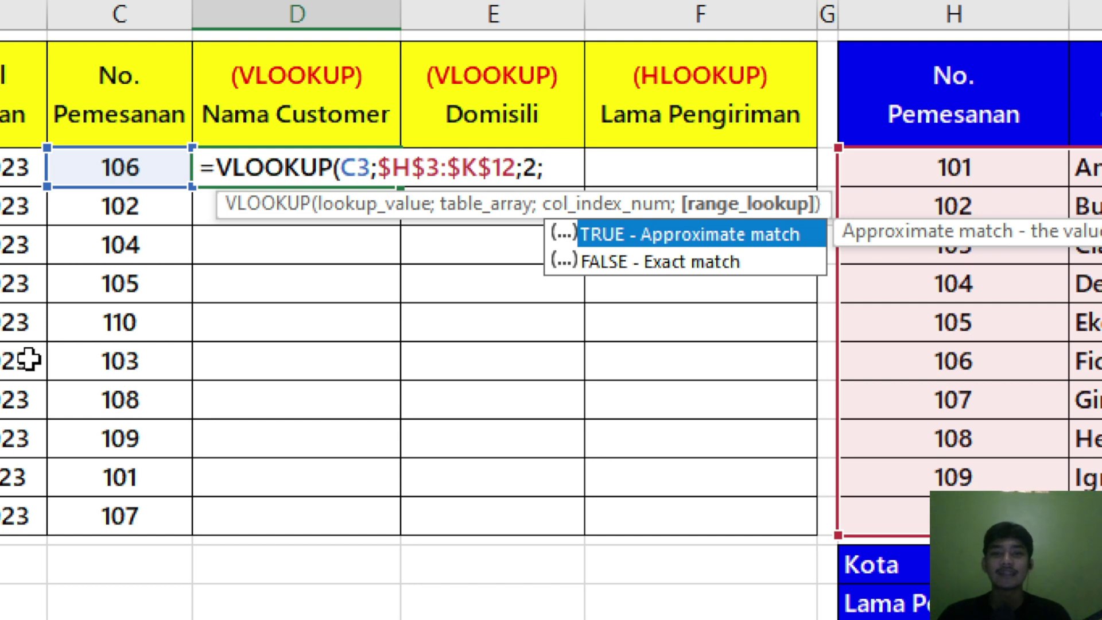
pyautogui.press('Down')
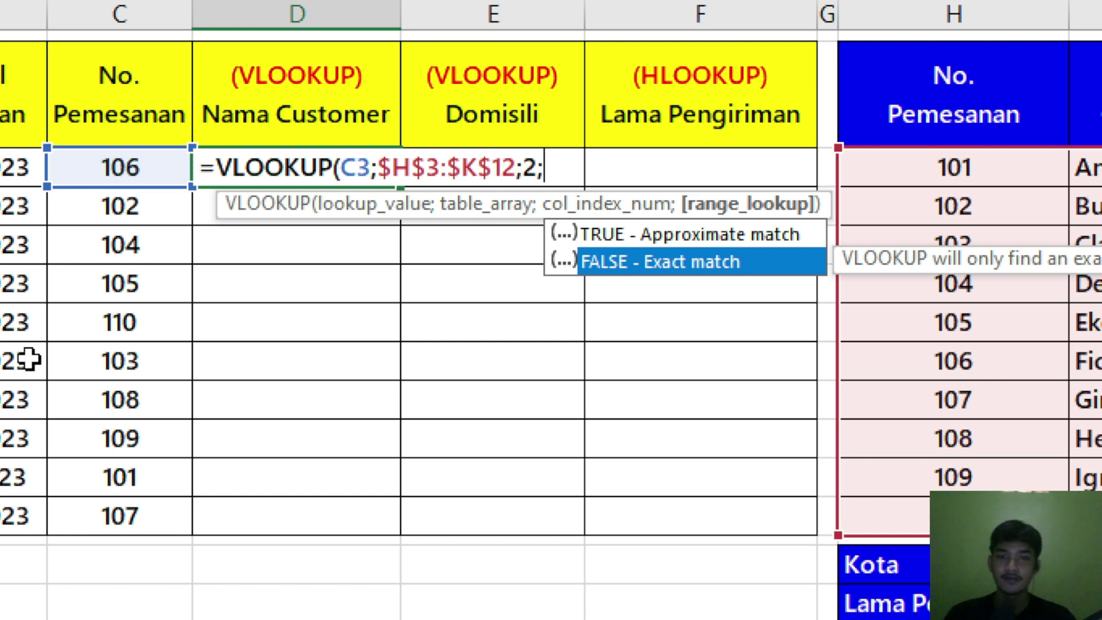
pyautogui.press('Tab')
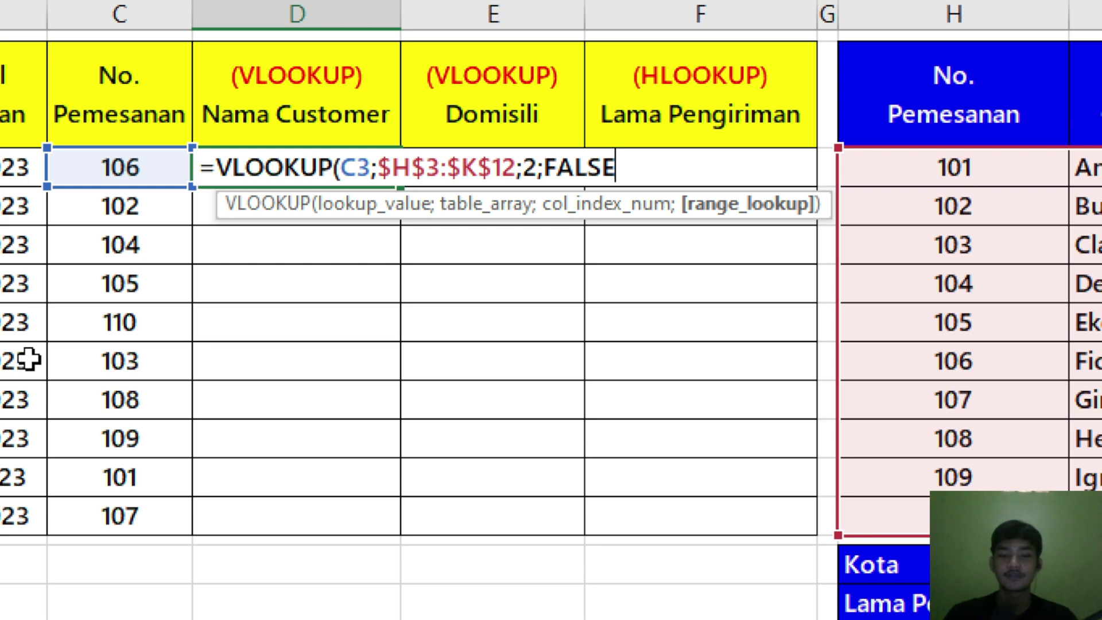
pyautogui.write(')')
pyautogui.hotkey('ctrl', 'Return')
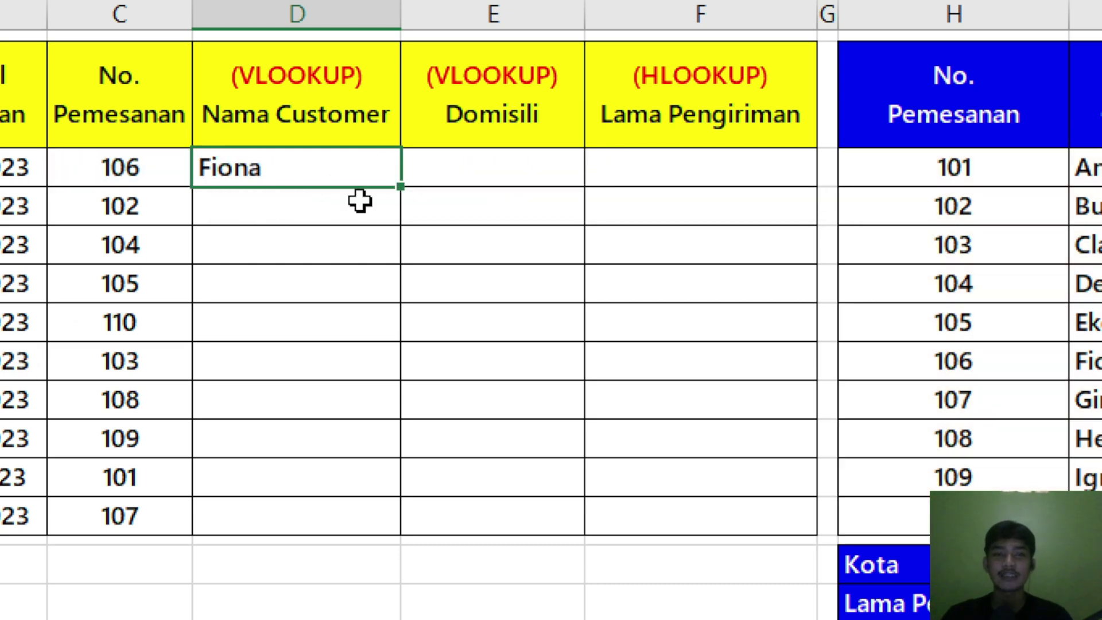
# - Fill the Nama Customer formula down to D12 and check several order numbers against the customer table
pyautogui.moveTo(409, 184); pyautogui.dragTo(352, 544)
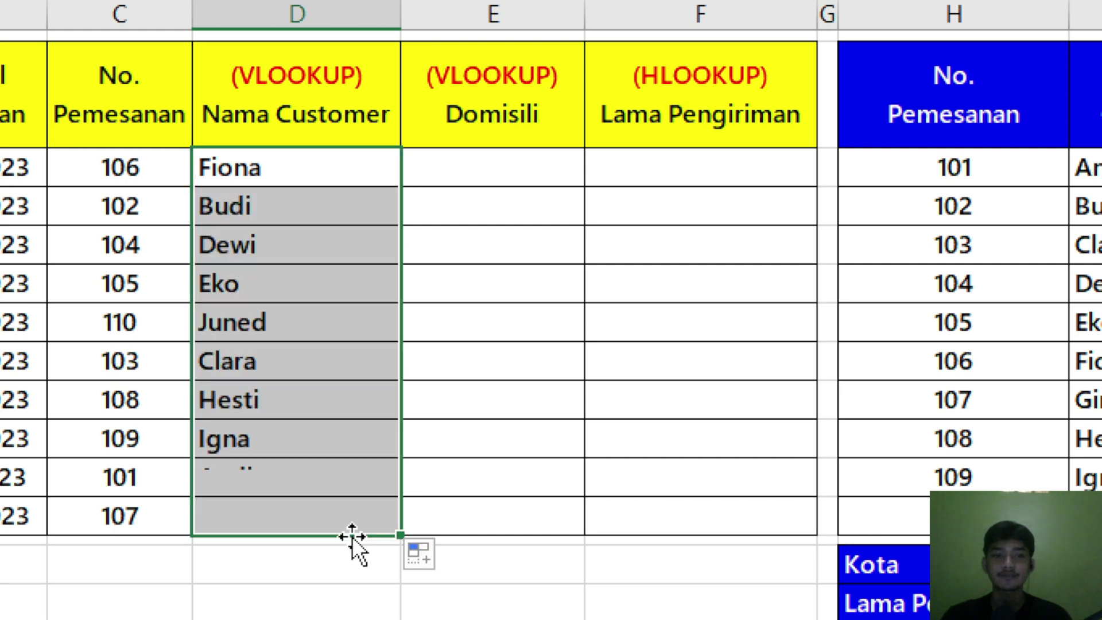
pyautogui.click(272, 361)
pyautogui.click(279, 163)
pyautogui.click(148, 177)
pyautogui.click(276, 174)
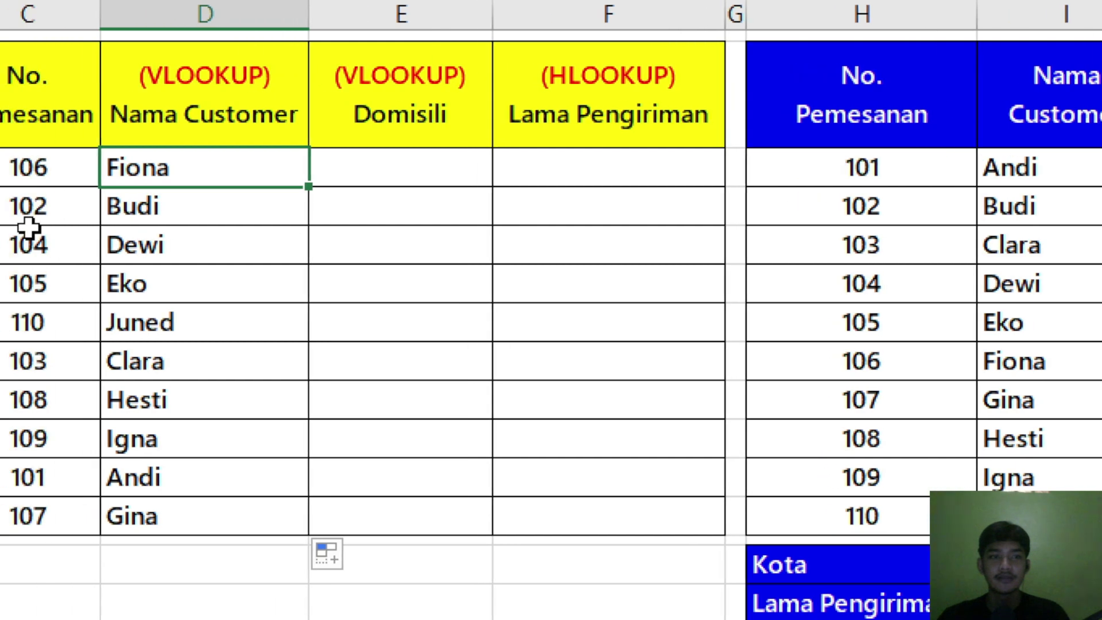
pyautogui.click(72, 212)
pyautogui.click(772, 208)
pyautogui.click(53, 241)
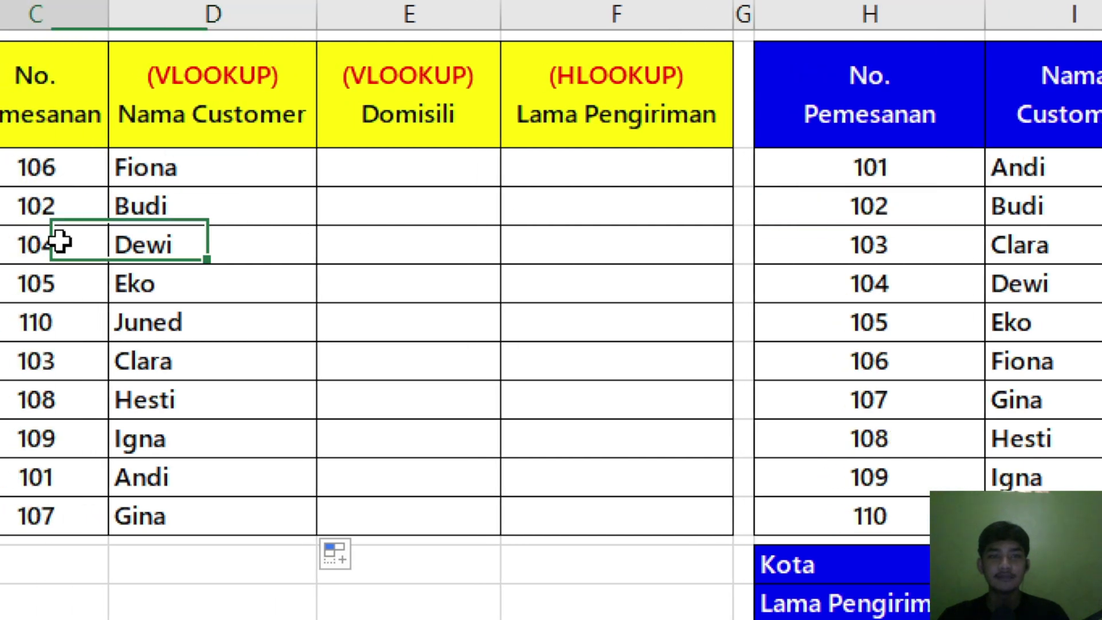
pyautogui.click(865, 283)
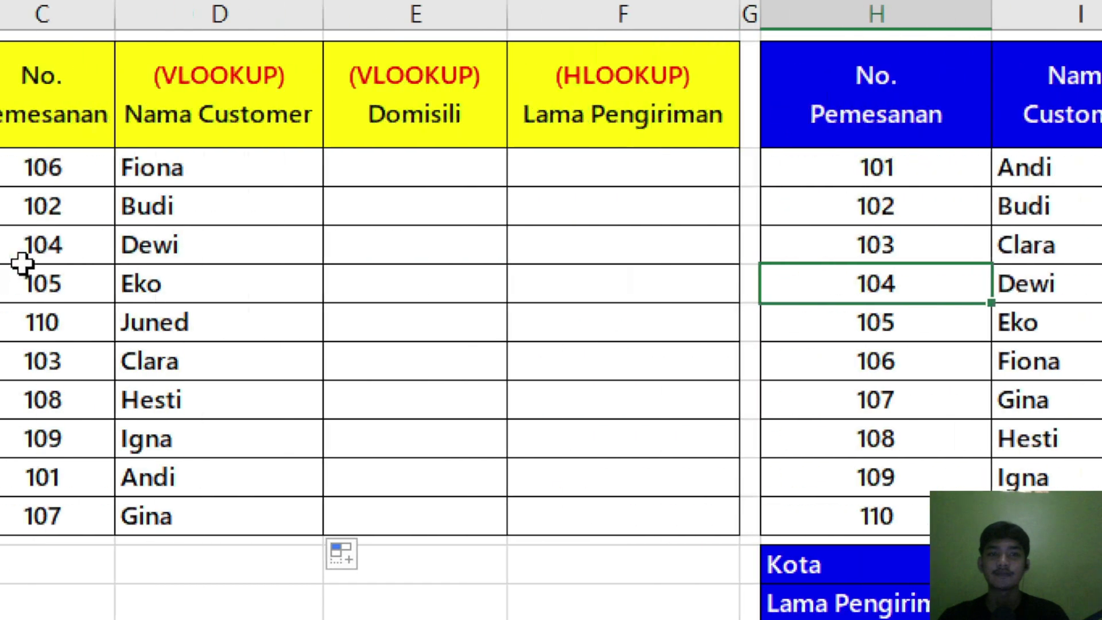
# - Copy the VLOOKUP formula text from D3 unchanged into E3, under Domisili
pyautogui.click(411, 172)
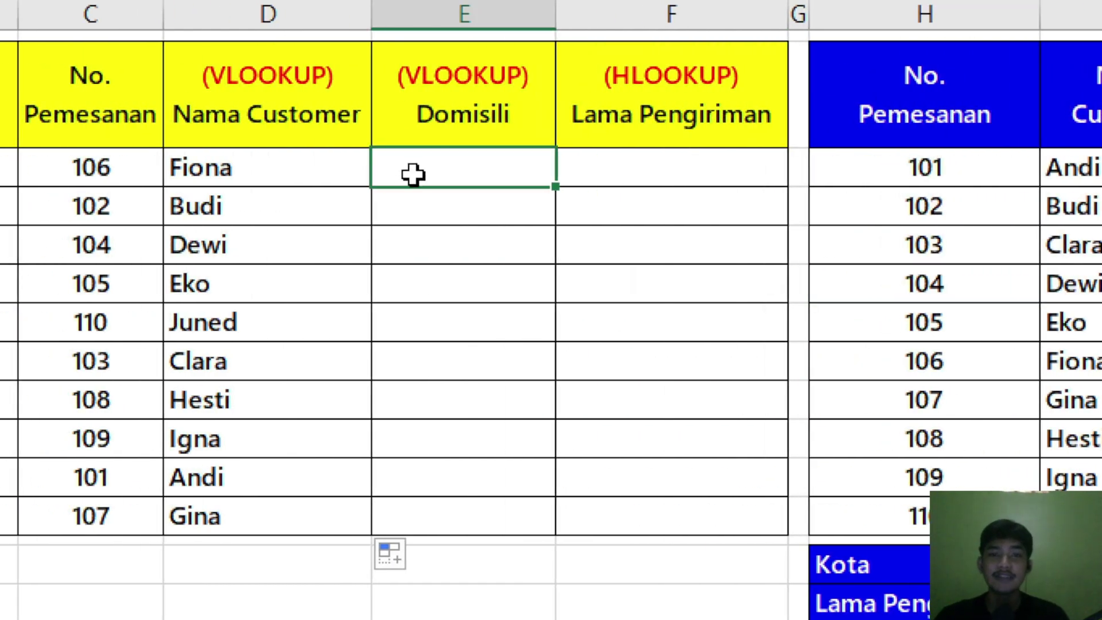
pyautogui.click(312, 171)
pyautogui.click(424, 166)
pyautogui.click(357, 190)
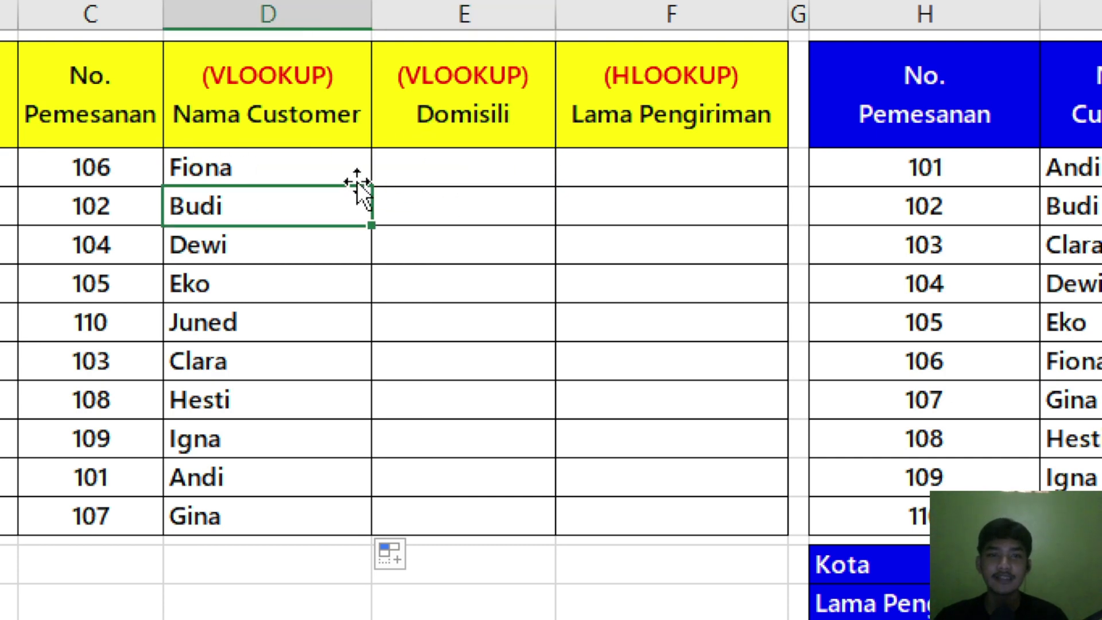
pyautogui.click(294, 168)
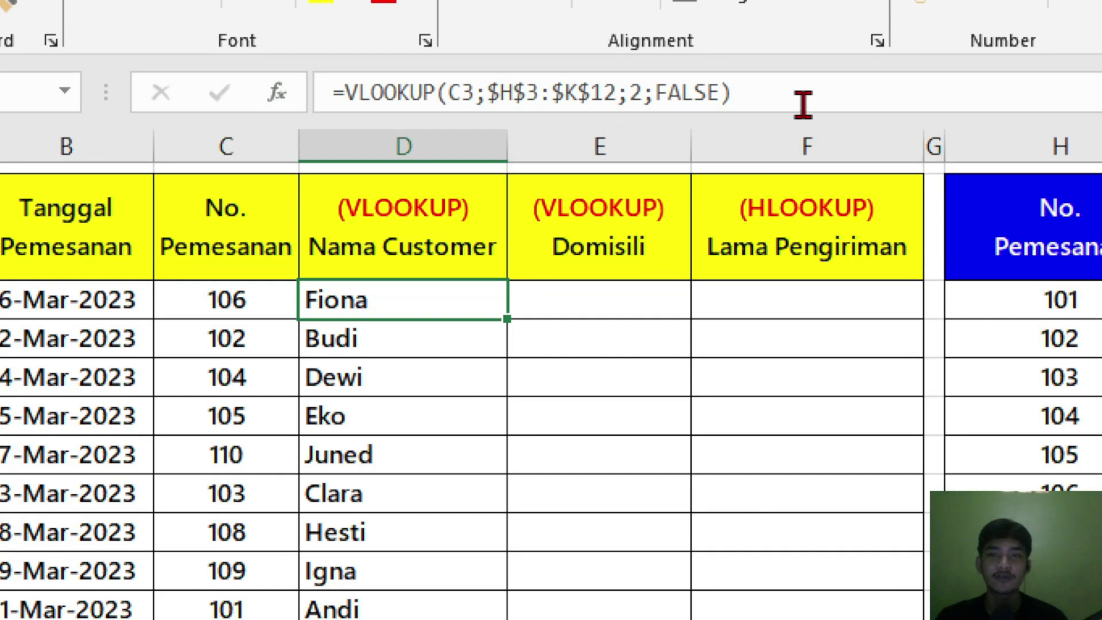
pyautogui.moveTo(800, 103); pyautogui.dragTo(274, 106)
pyautogui.hotkey('ctrl', 'c')
pyautogui.click(585, 298)
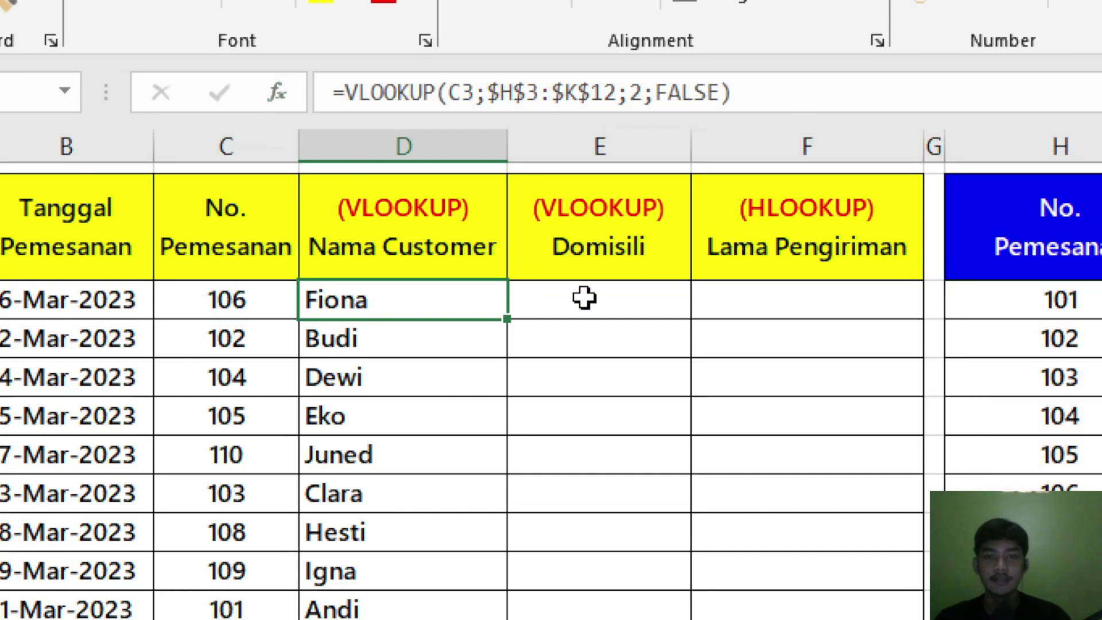
pyautogui.click(565, 103)
pyautogui.hotkey('ctrl', 'v')
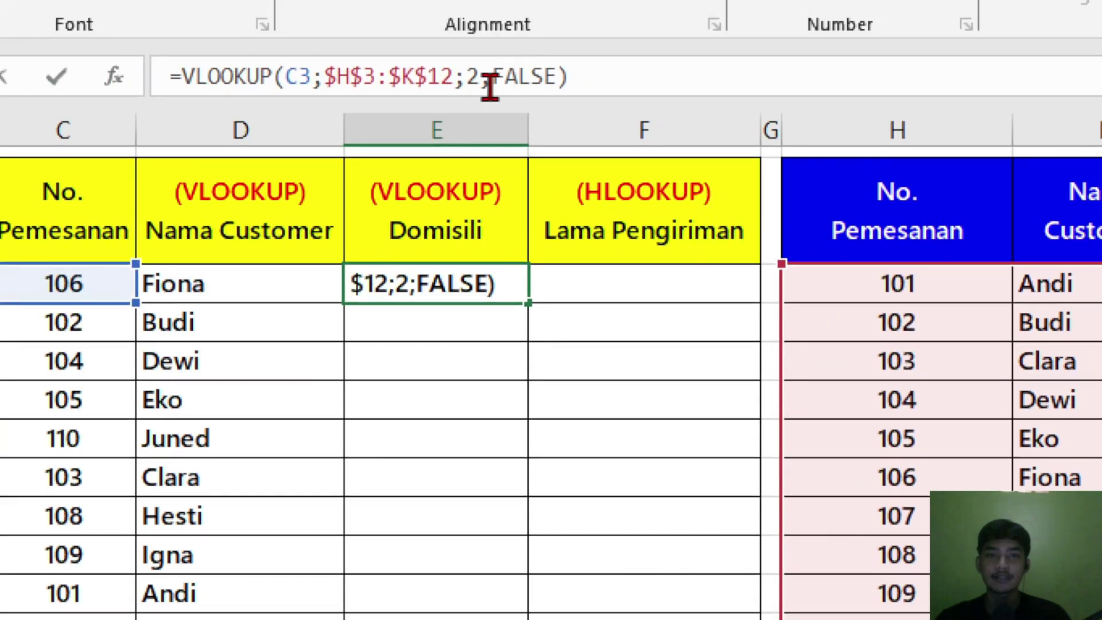
# - Change the column index in the E3 VLOOKUP formula to 4 and confirm the formula
pyautogui.click(481, 77)
pyautogui.press('BackSpace')
pyautogui.write('4')
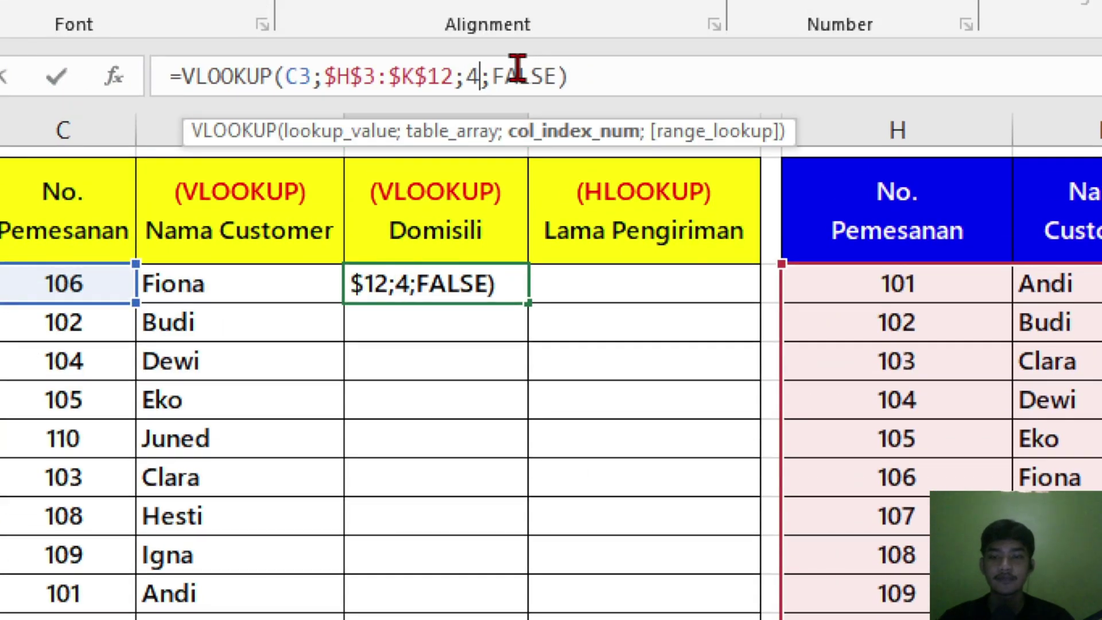
pyautogui.hotkey('ctrl', 'Return')
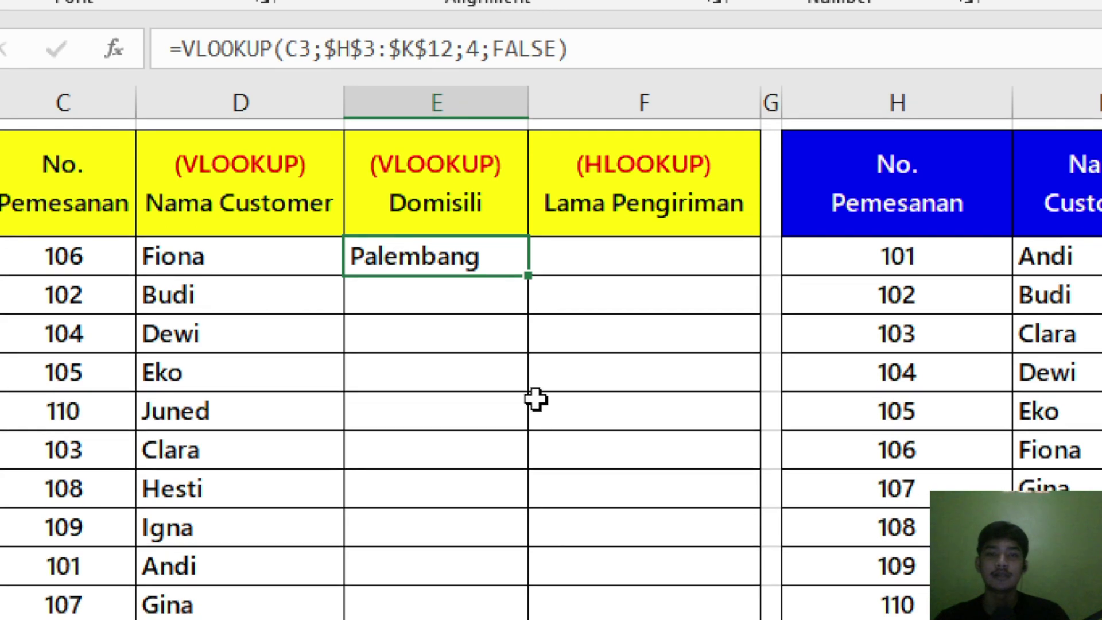
# - Fill the Domisili formula from E3 down to E12
pyautogui.moveTo(534, 278); pyautogui.dragTo(522, 597)
pyautogui.click(467, 502)
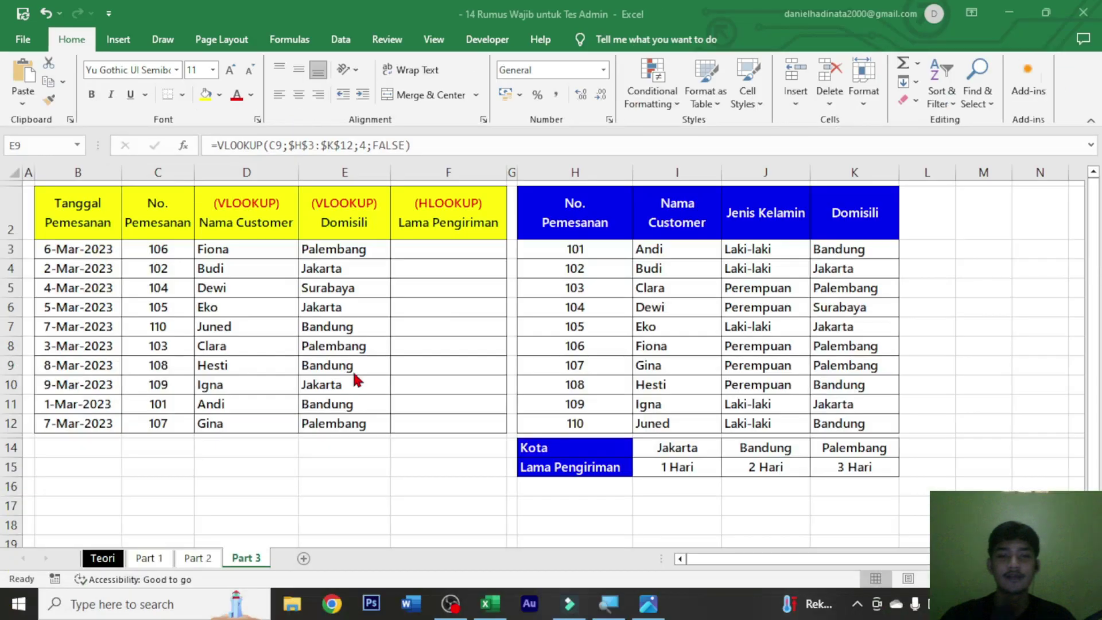
pyautogui.press('super')
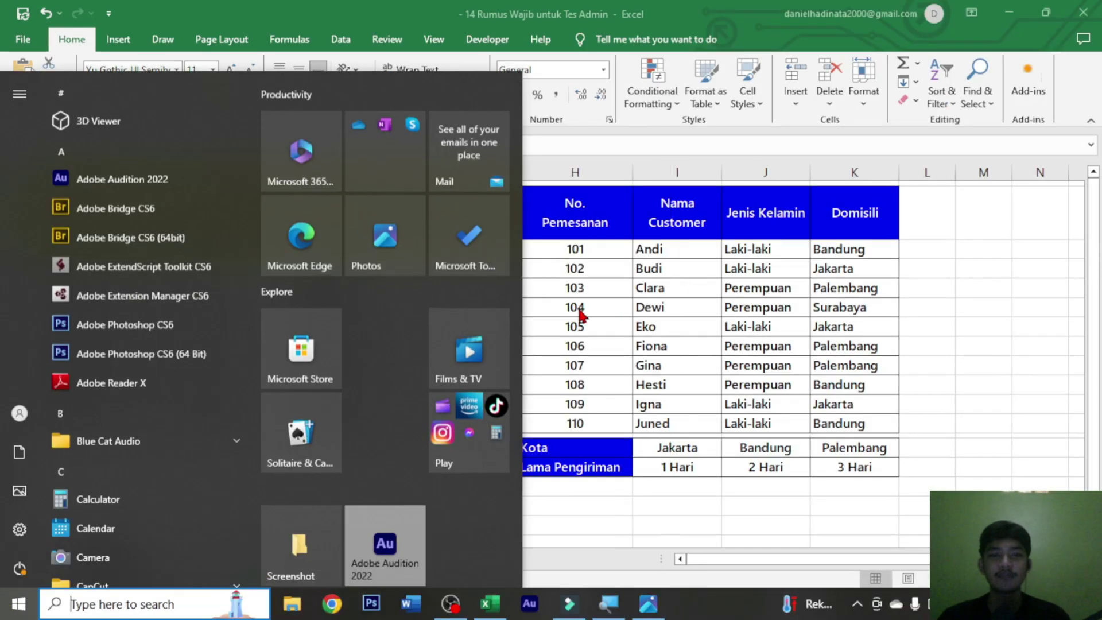
pyautogui.press('super')
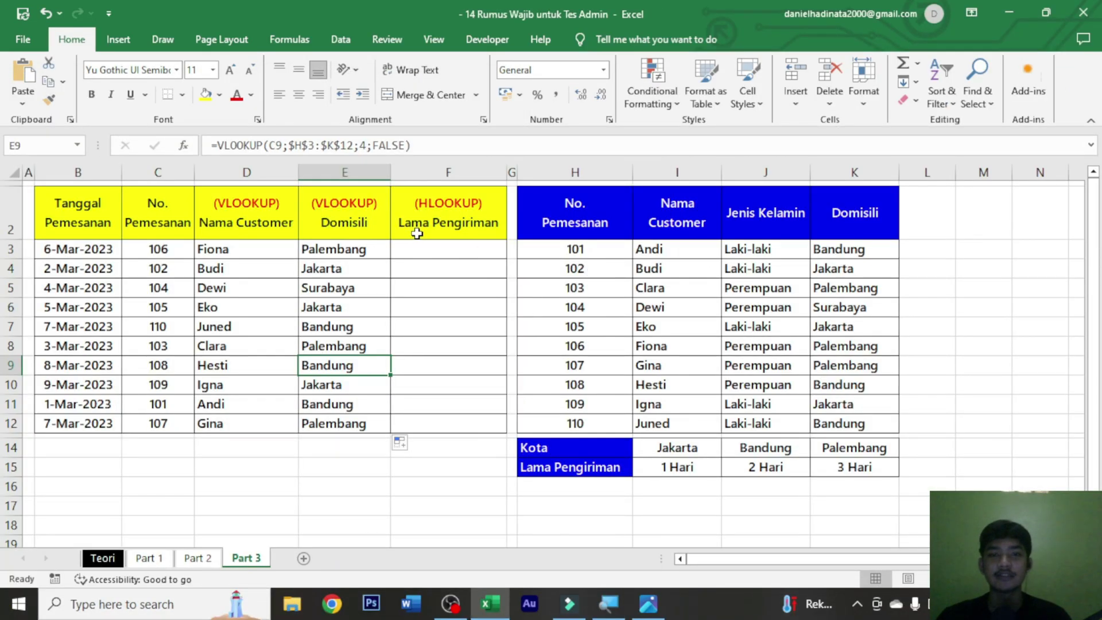
# - Examine the Kota and Lama Pengiriman rows of the horizontal delivery-time table for the empty HLOOKUP column
pyautogui.click(440, 253)
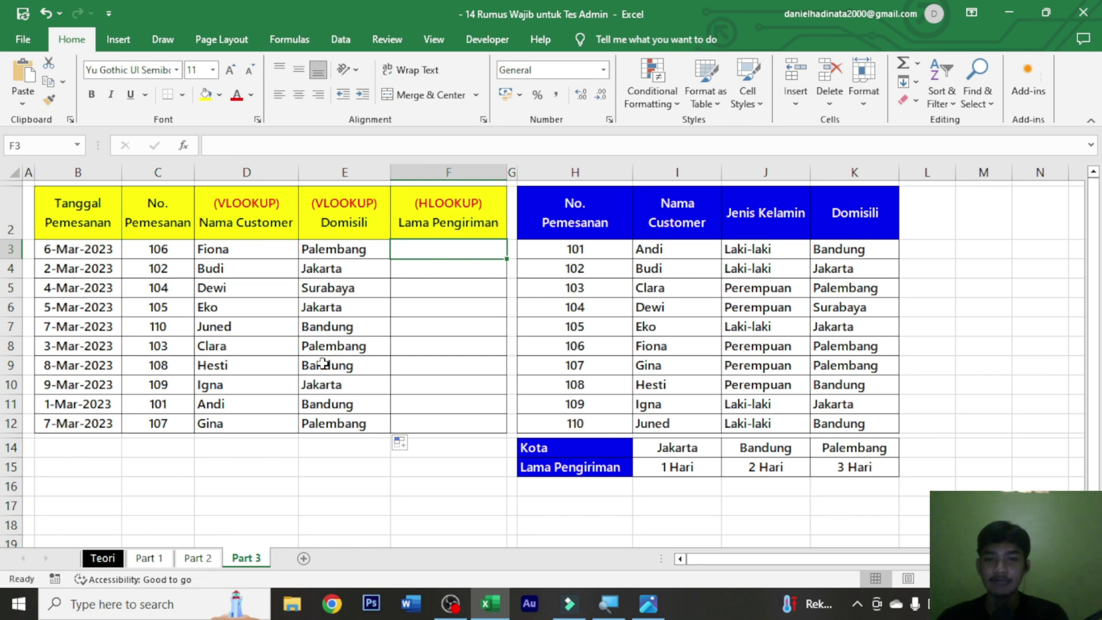
pyautogui.moveTo(600, 469); pyautogui.dragTo(821, 461)
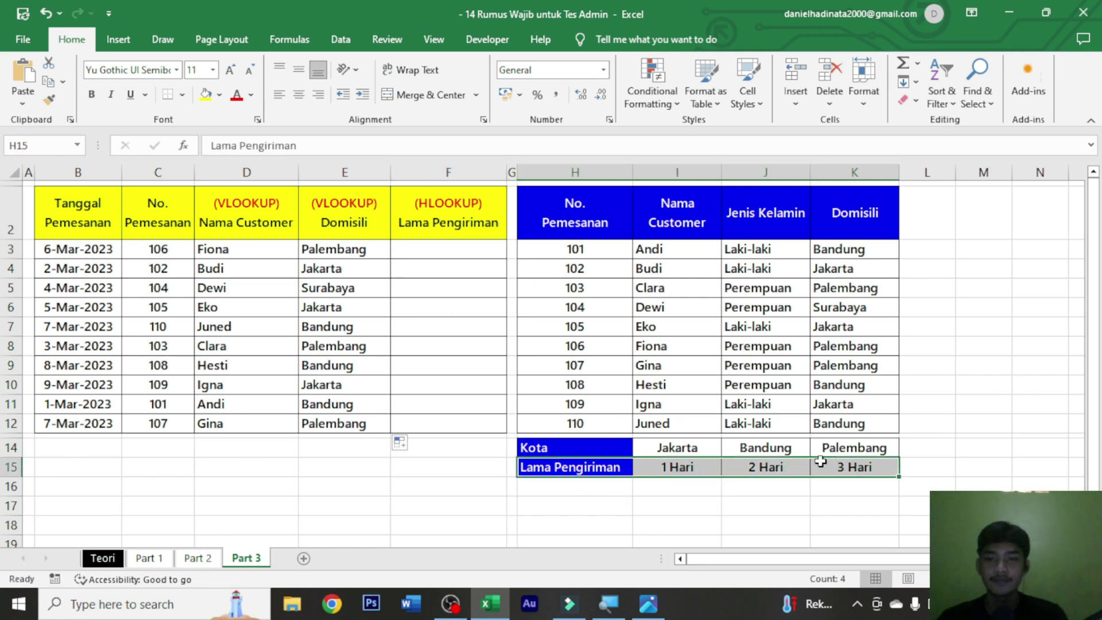
pyautogui.moveTo(623, 447); pyautogui.dragTo(825, 448)
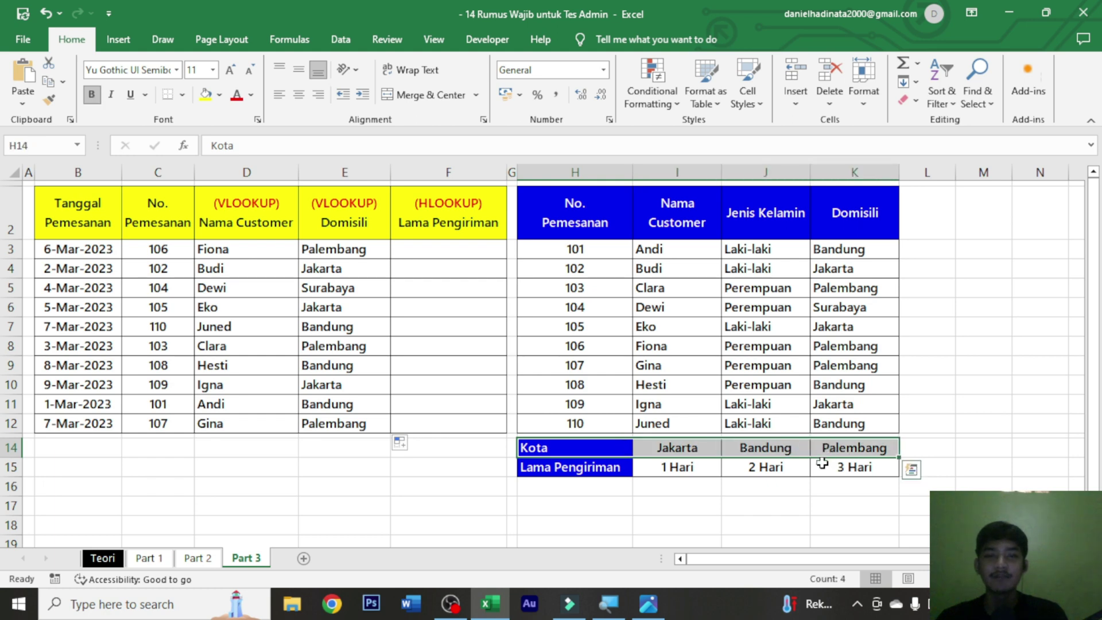
pyautogui.click(822, 462)
pyautogui.click(623, 445)
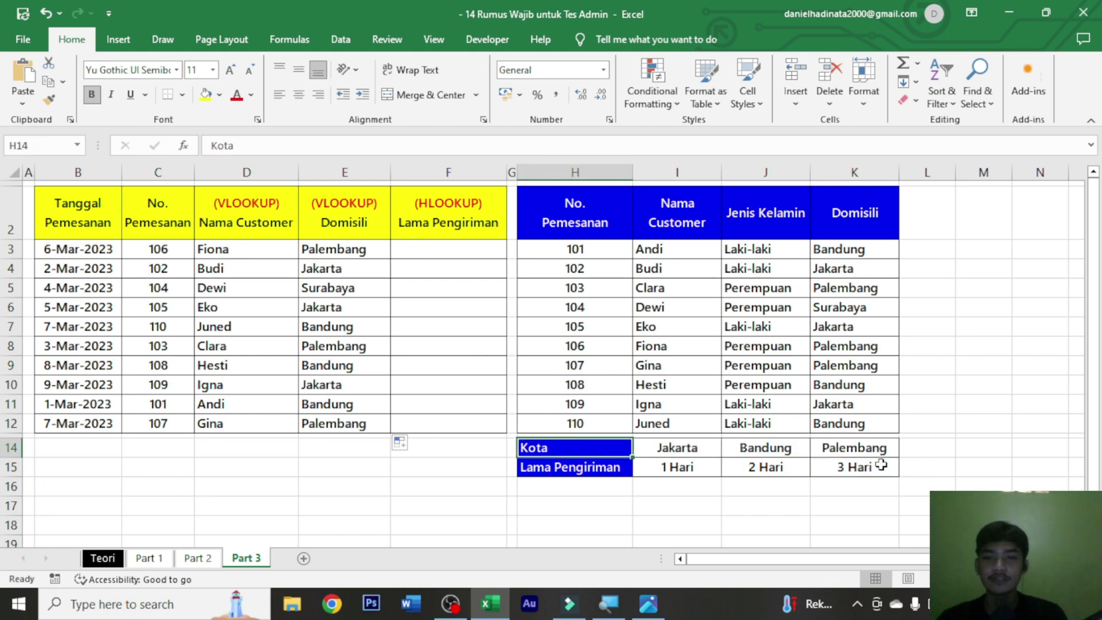
pyautogui.click(878, 452)
# - Begin an HLOOKUP formula in F3, under Lama Pengiriman, with domicile E3 as the lookup value
pyautogui.click(485, 247)
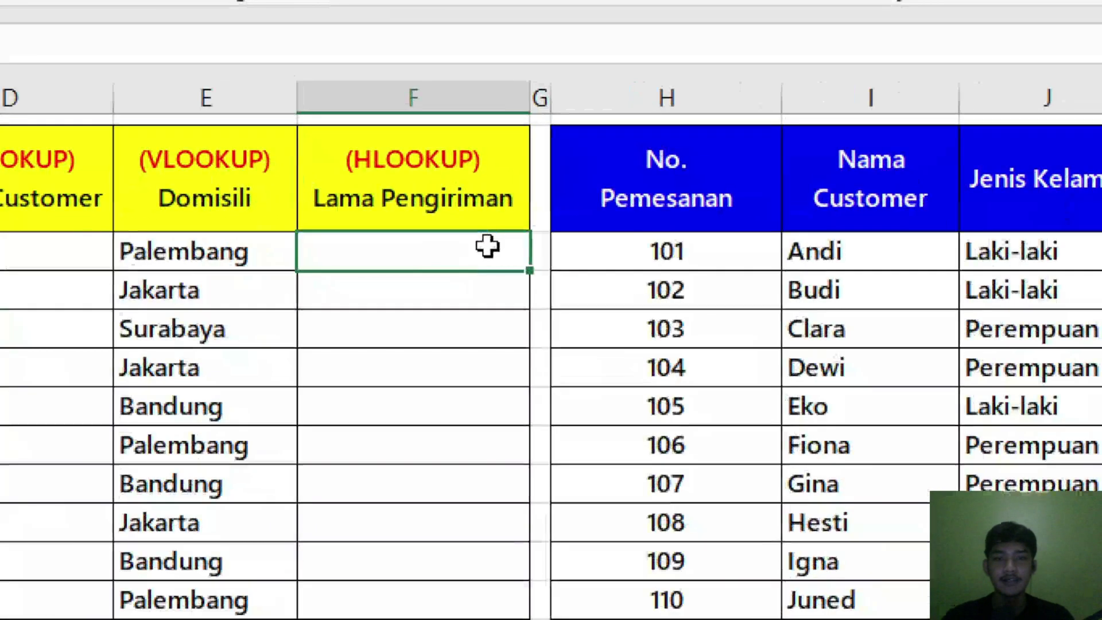
pyautogui.write('=hlo')
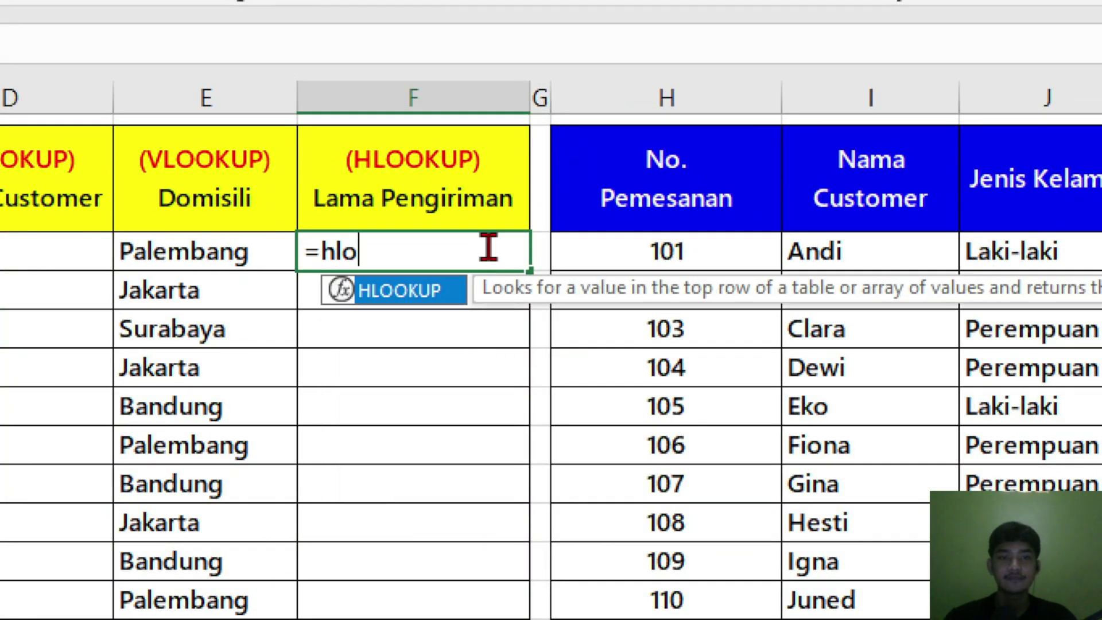
pyautogui.press('Tab')
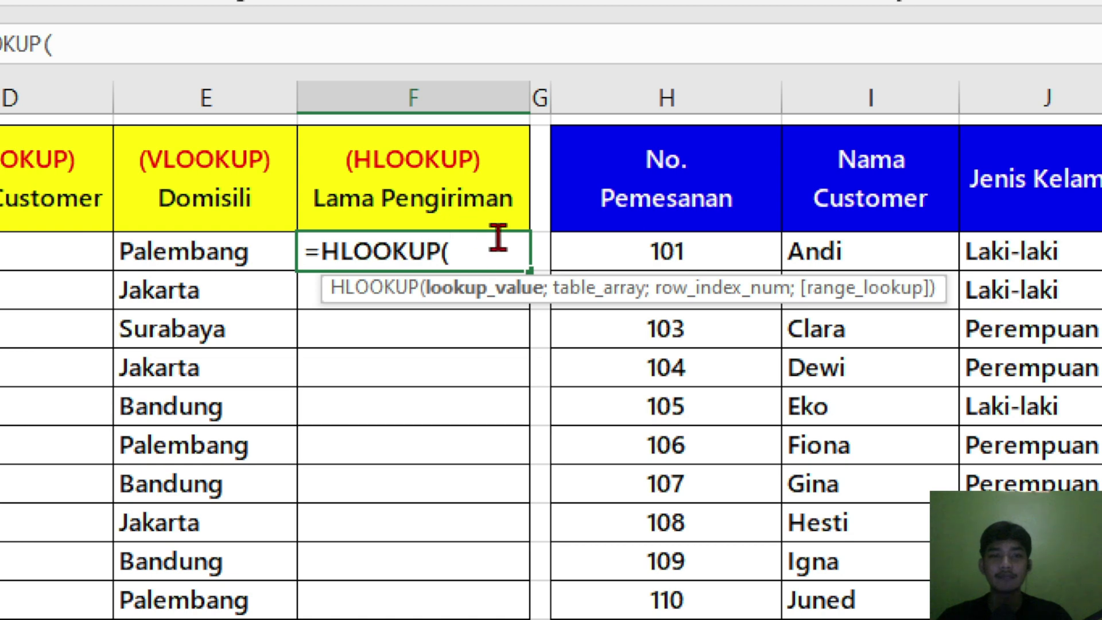
pyautogui.click(242, 248)
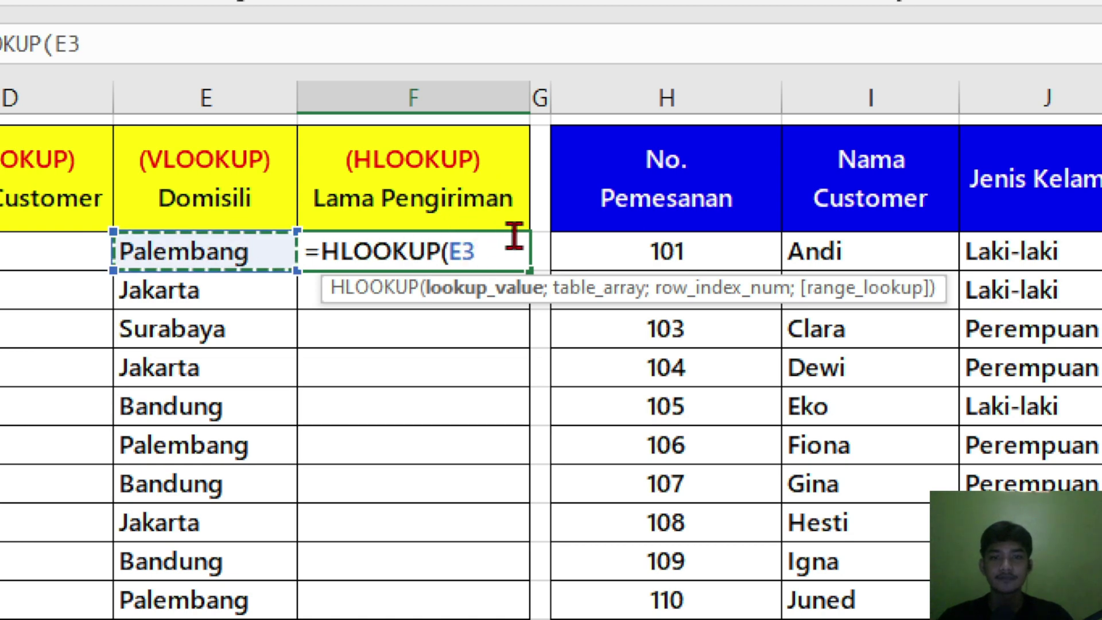
pyautogui.write(';')
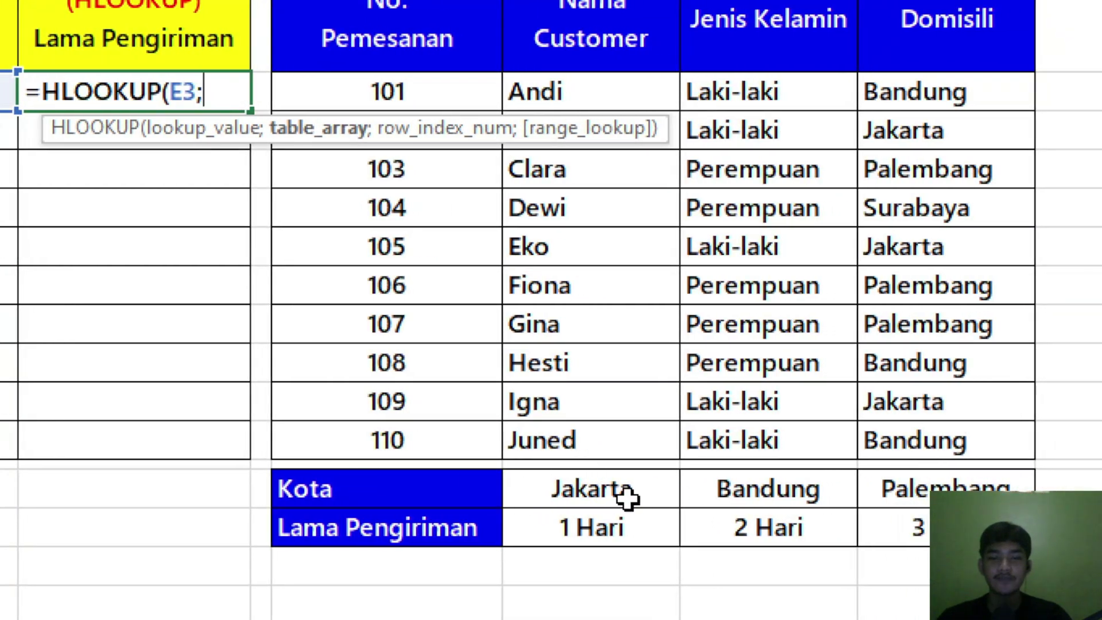
# - Complete the F3 HLOOKUP with the absolute table range $I$14:$K$15, row index 2 and FALSE for an exact match
pyautogui.moveTo(597, 491); pyautogui.dragTo(908, 528)
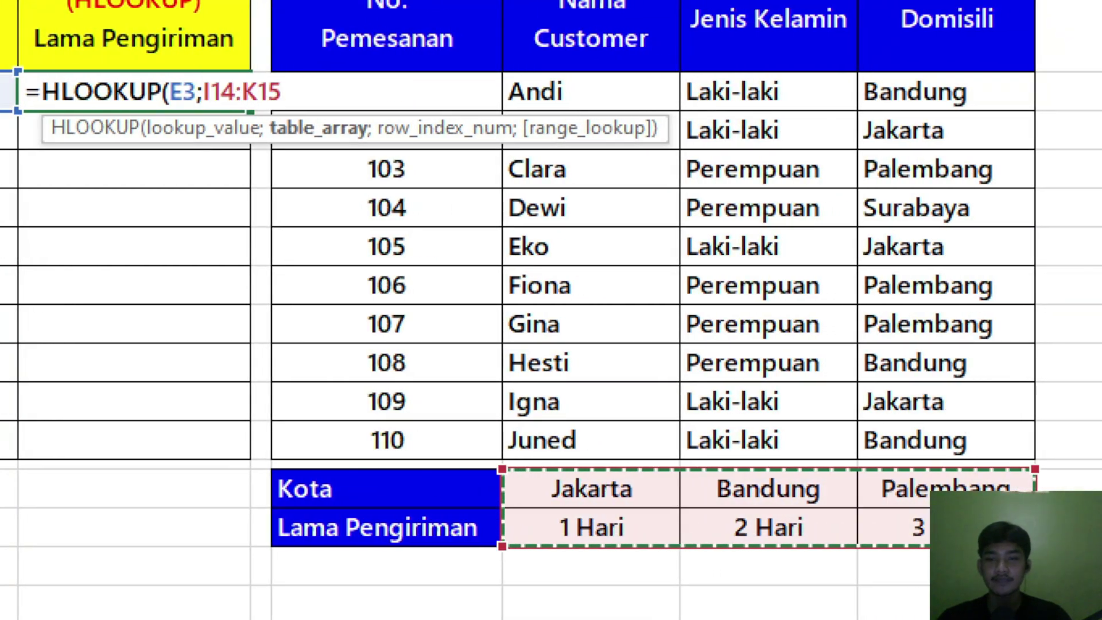
pyautogui.press('F4')
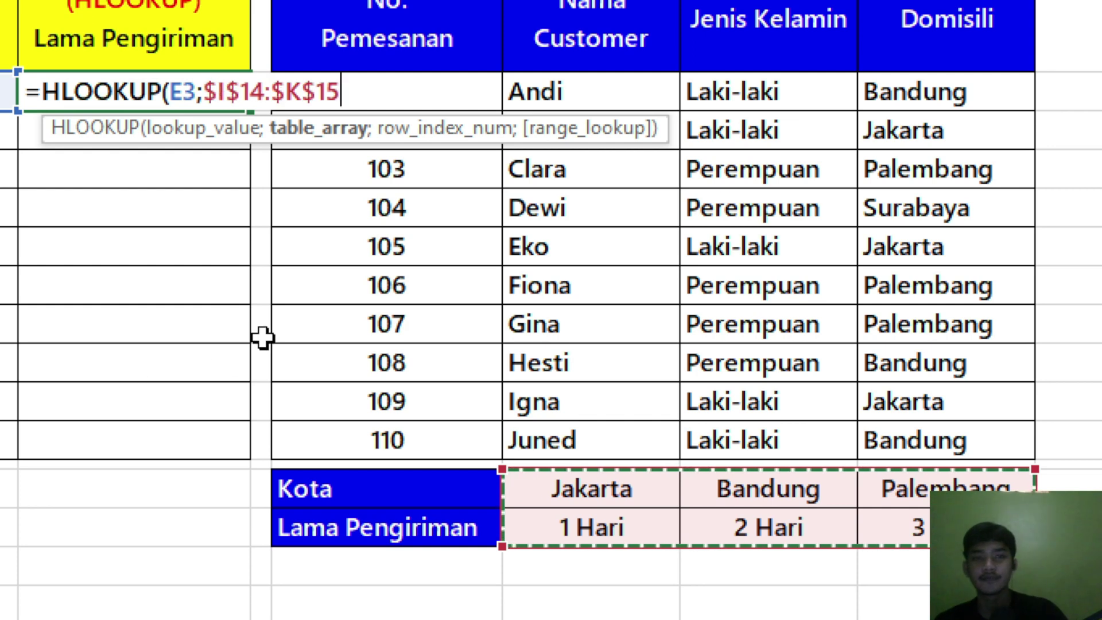
pyautogui.write(';')
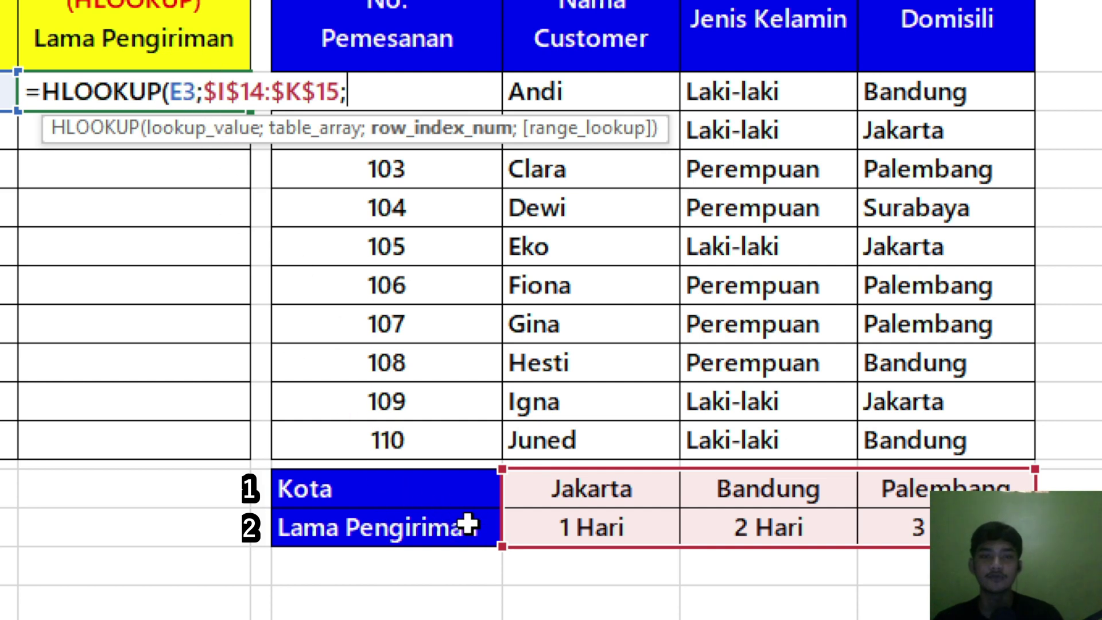
pyautogui.write('2;')
pyautogui.press('Down')
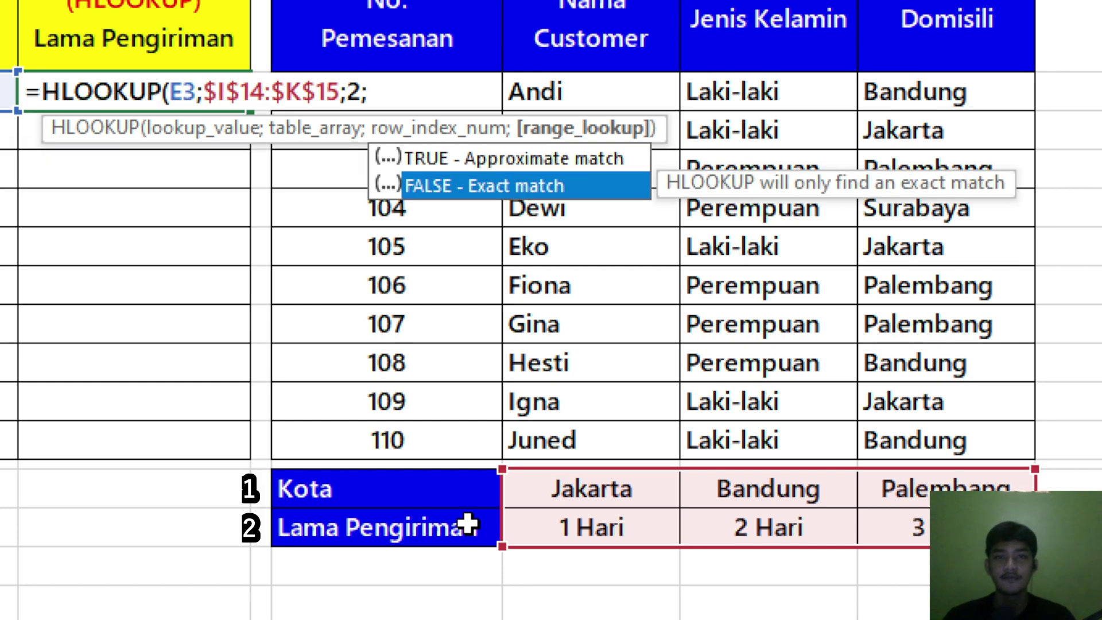
pyautogui.press('Tab')
pyautogui.write(')')
pyautogui.hotkey('ctrl', 'Return')
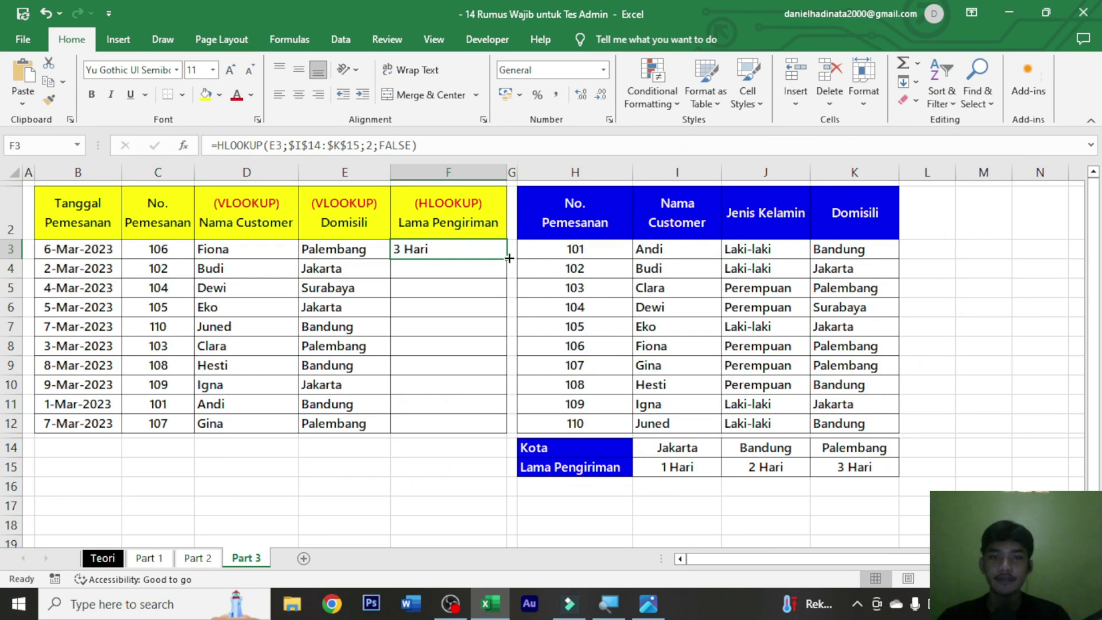
# - Fill the Lama Pengiriman formula from F3 down to F12
pyautogui.moveTo(510, 258); pyautogui.dragTo(488, 432)
pyautogui.click(467, 365)
pyautogui.click(475, 288)
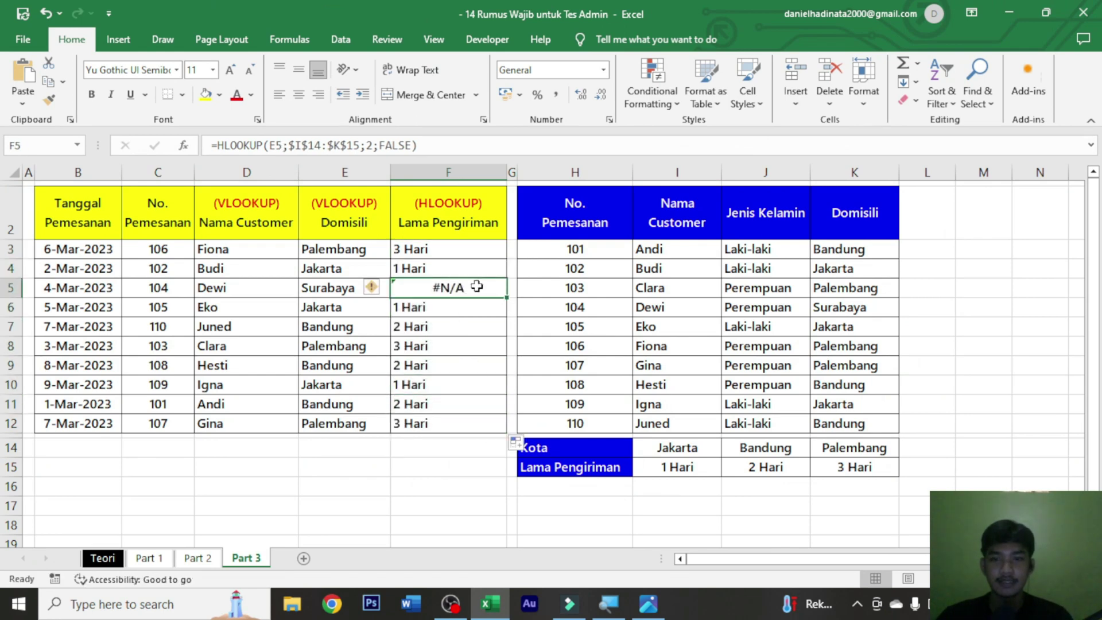
# - Examine the HLOOKUP result in F5 and compare the domicile in E5 with the cities in the delivery-time table
pyautogui.click(526, 394)
pyautogui.click(495, 384)
pyautogui.click(482, 293)
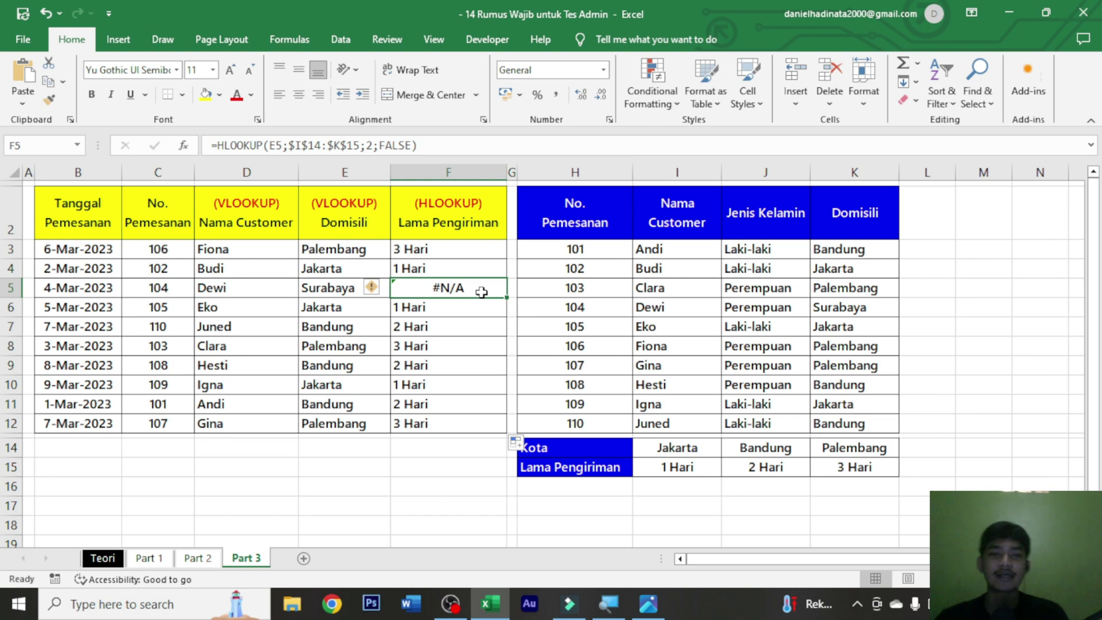
pyautogui.click(450, 323)
pyautogui.click(344, 290)
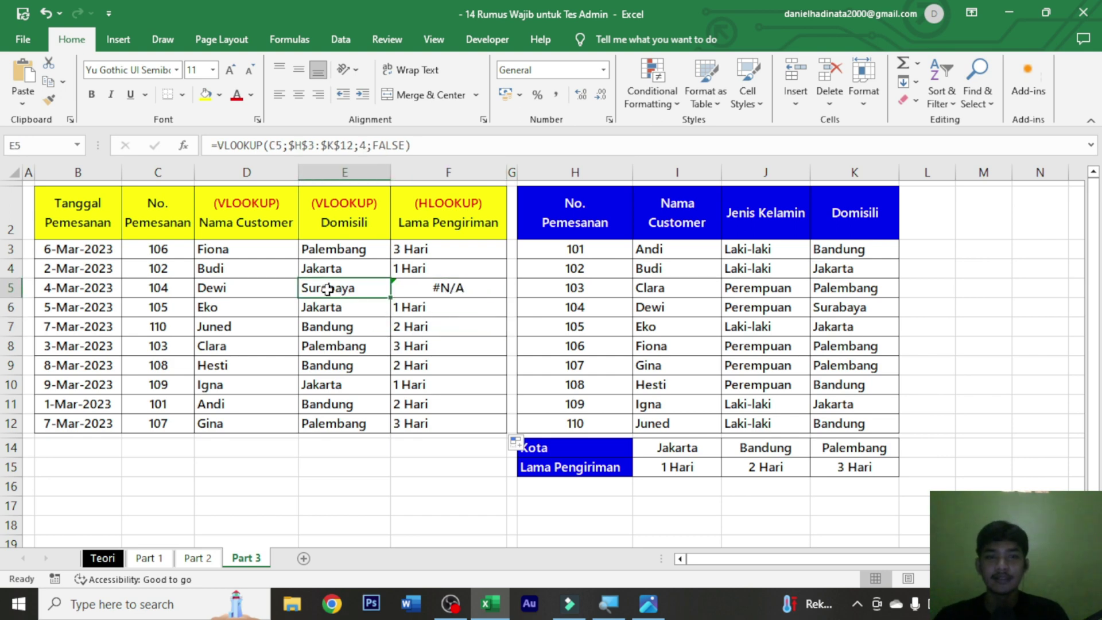
pyautogui.click(396, 288)
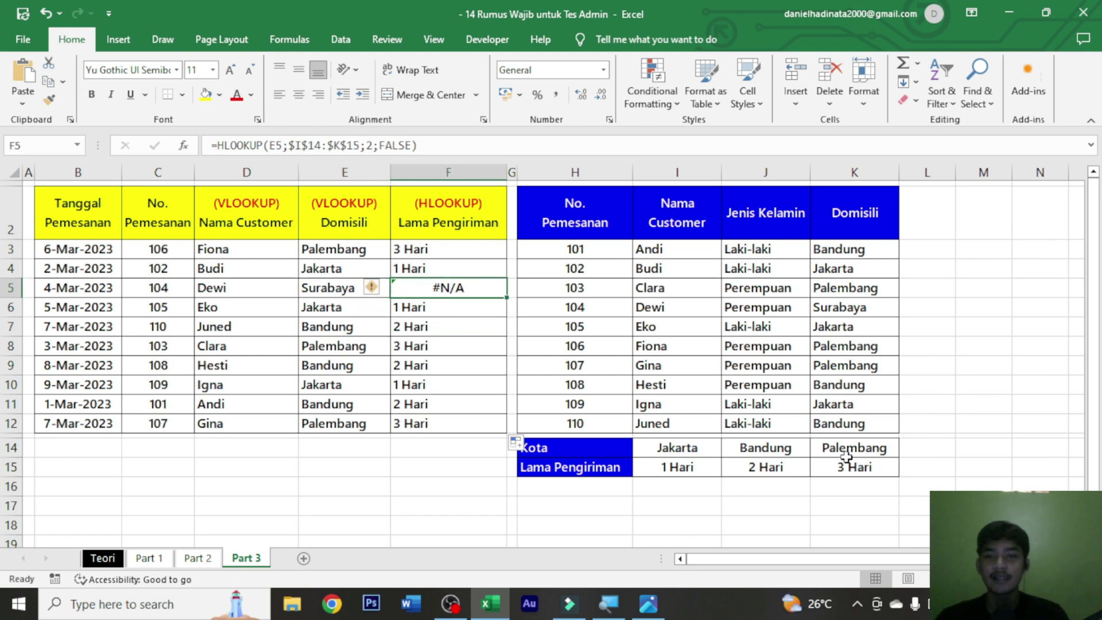
pyautogui.click(848, 453)
pyautogui.moveTo(706, 466); pyautogui.dragTo(836, 465)
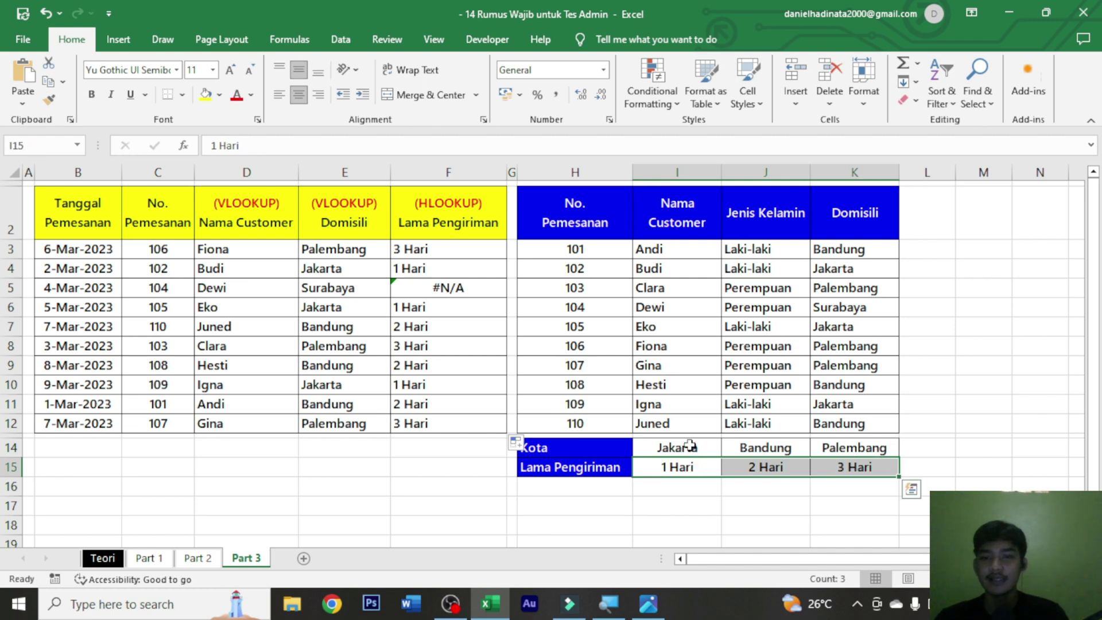
pyautogui.moveTo(692, 447); pyautogui.dragTo(828, 464)
pyautogui.click(855, 485)
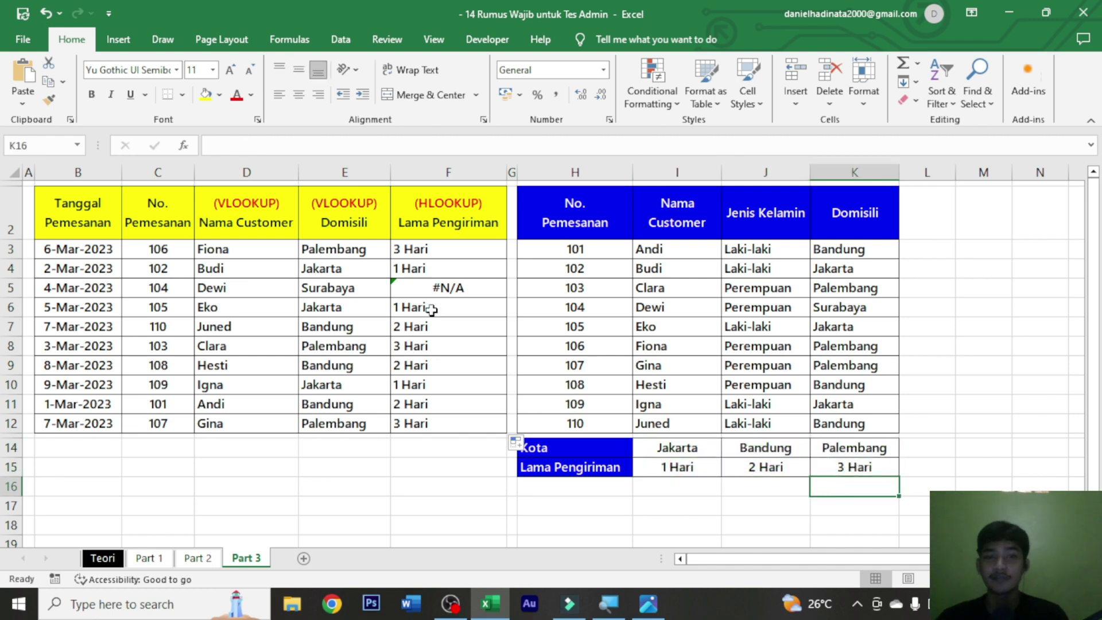
pyautogui.click(436, 290)
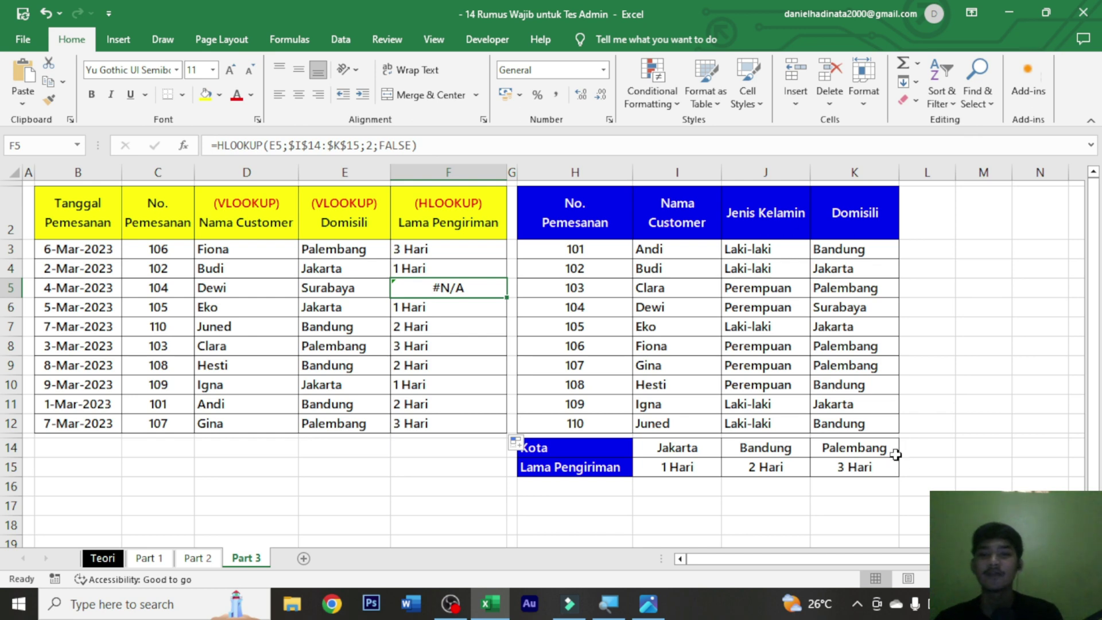
# - Add Surabaya as a new city in L14, beside Palembang in the Kota row
pyautogui.click(893, 449)
pyautogui.click(910, 455)
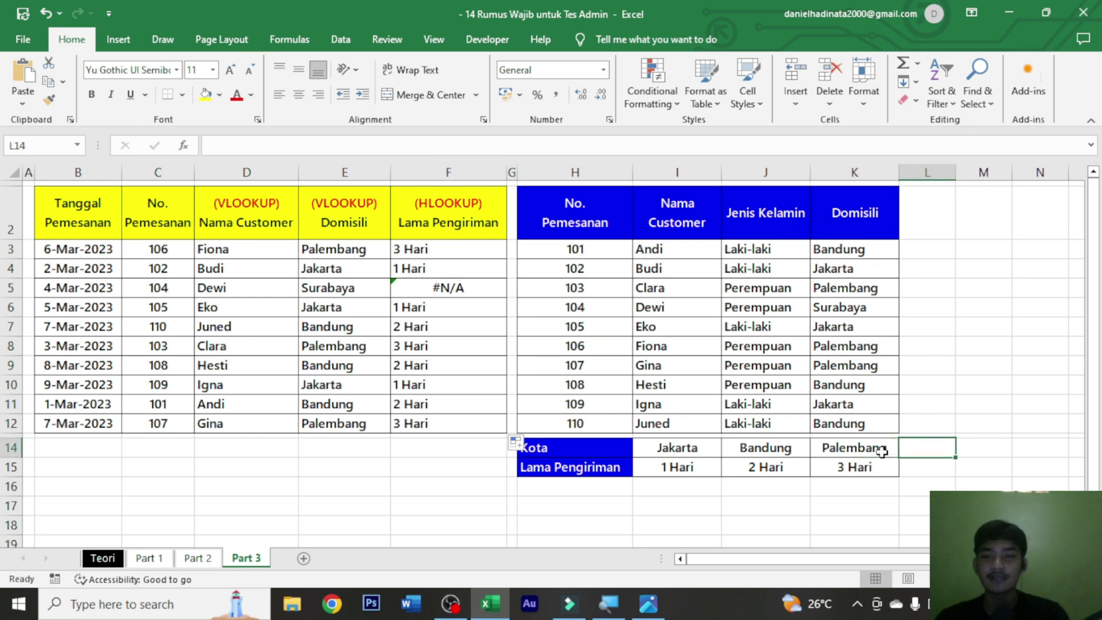
pyautogui.click(880, 452)
pyautogui.click(921, 450)
pyautogui.click(880, 450)
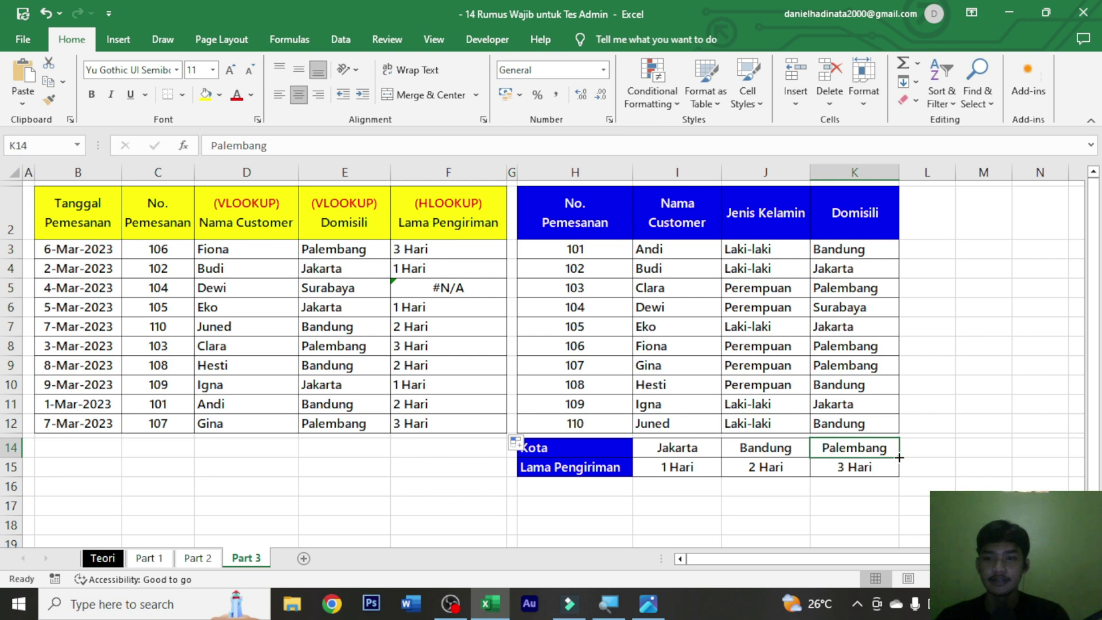
pyautogui.click(915, 448)
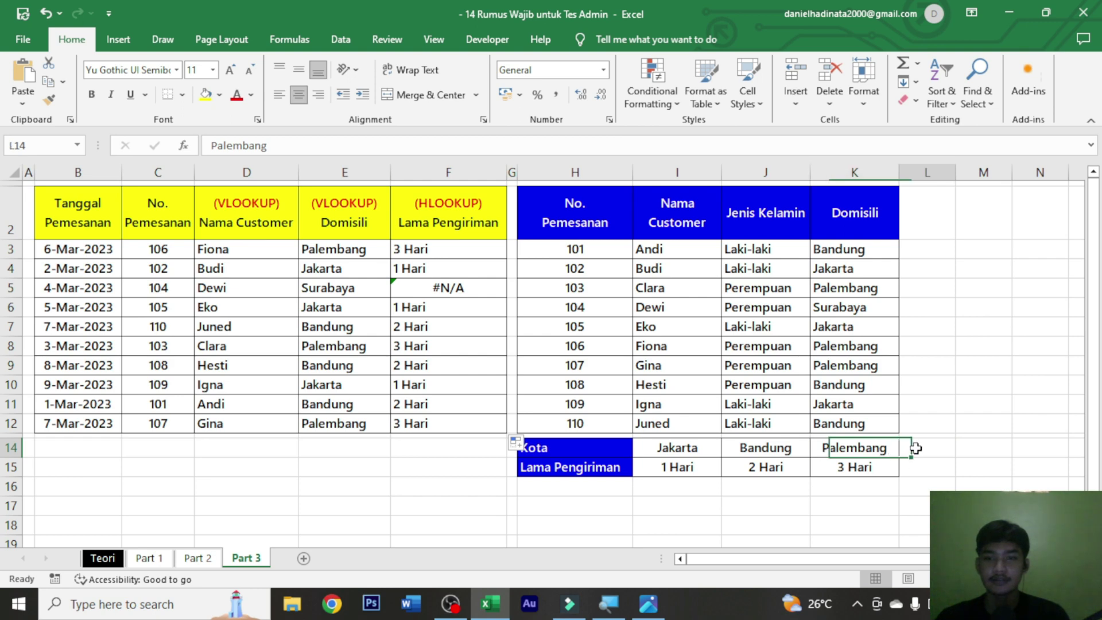
pyautogui.write('Sur')
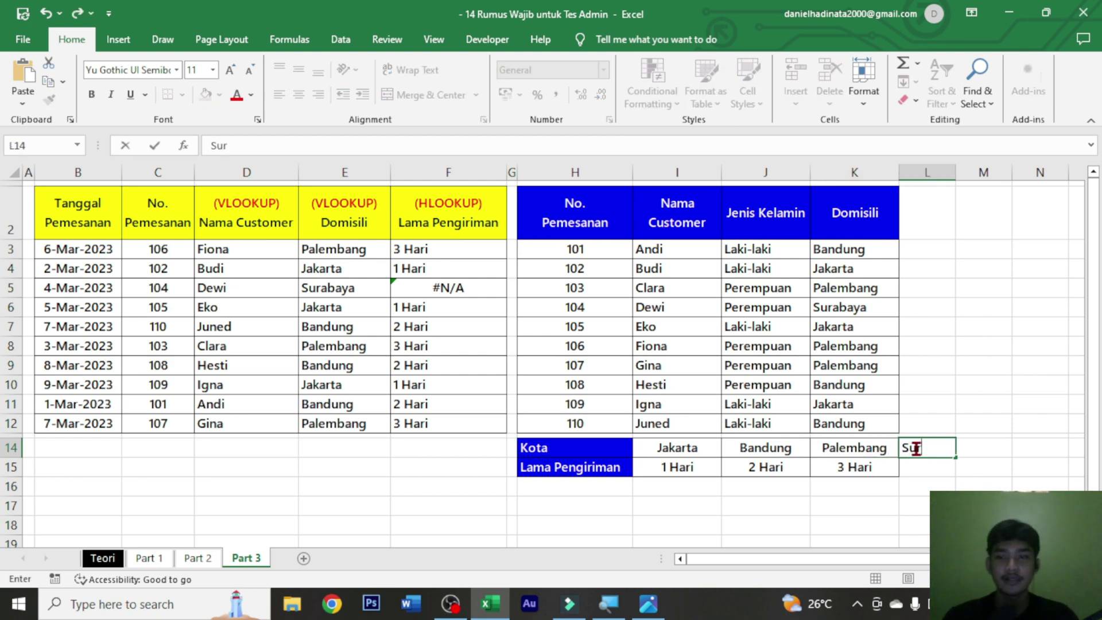
pyautogui.write('abaya')
pyautogui.press('Return')
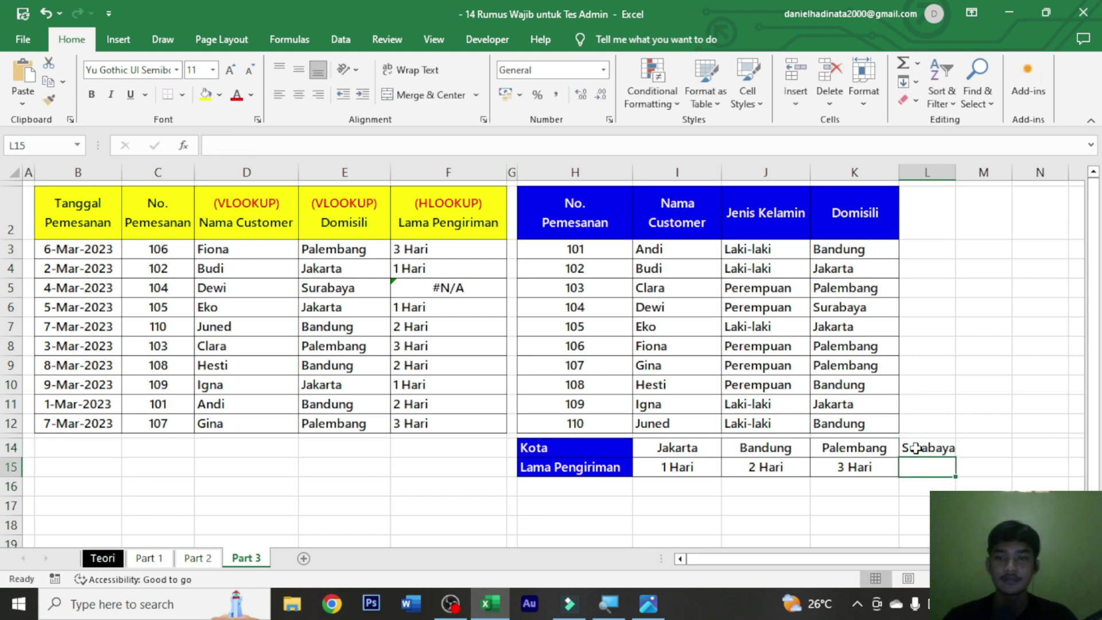
# - Enter 4 Hari in L15 as the Lama Pengiriman value for Surabaya
pyautogui.click(916, 448)
pyautogui.write('4')
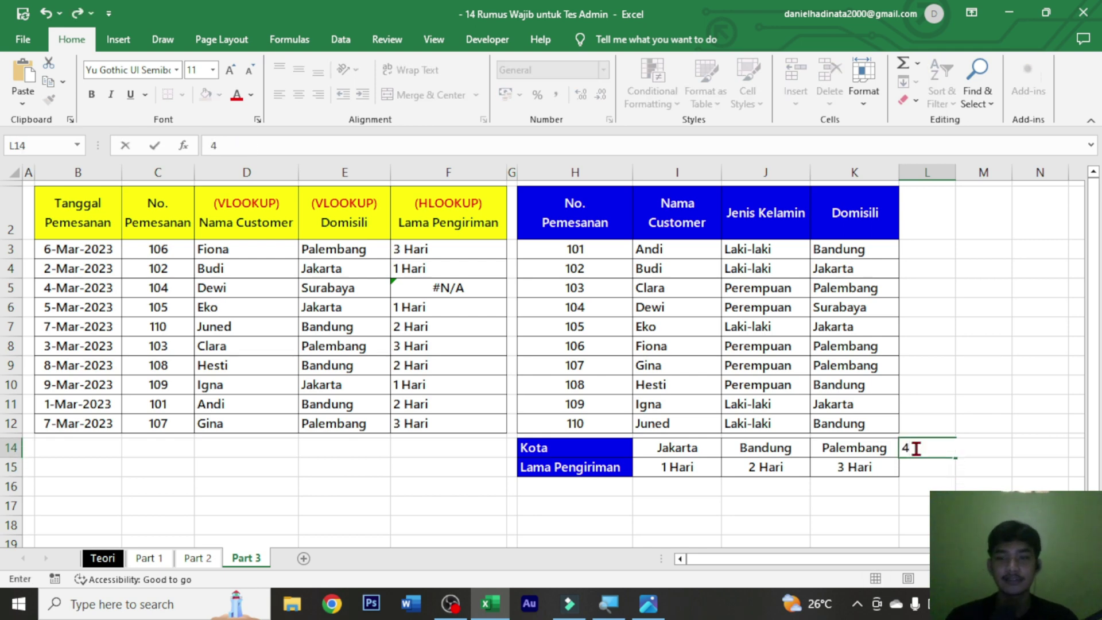
pyautogui.press('Escape')
pyautogui.press('Down')
pyautogui.write('4')
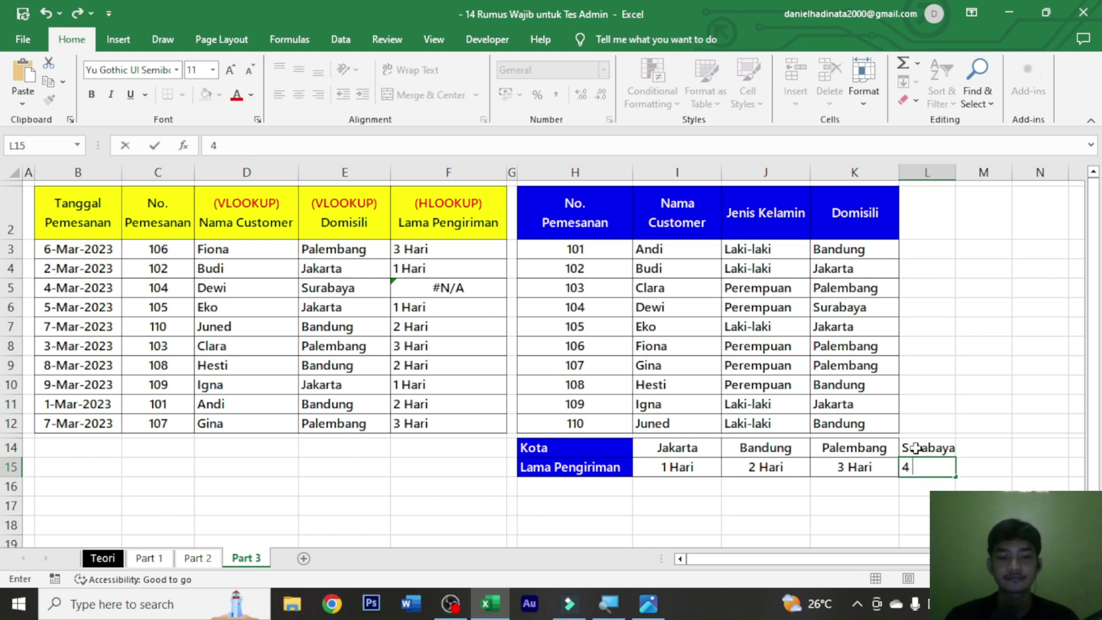
pyautogui.write(' Hari')
pyautogui.press('Tab')
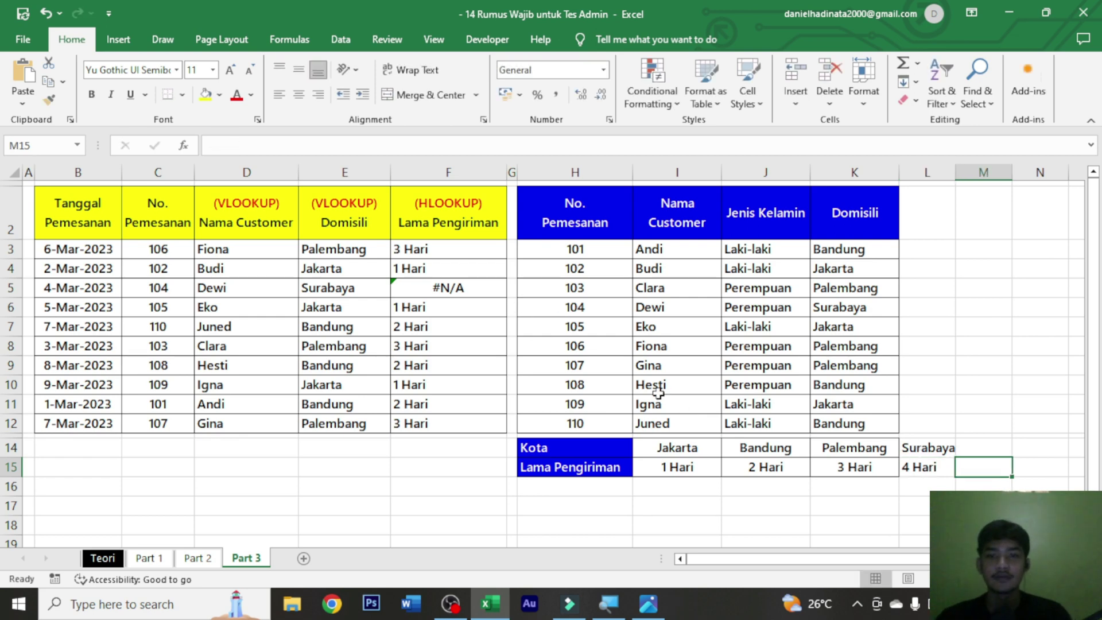
# - Extend the table range in the F3 HLOOKUP formula to $I$14:$L$15 so it includes the Surabaya column
pyautogui.doubleClick(499, 256)
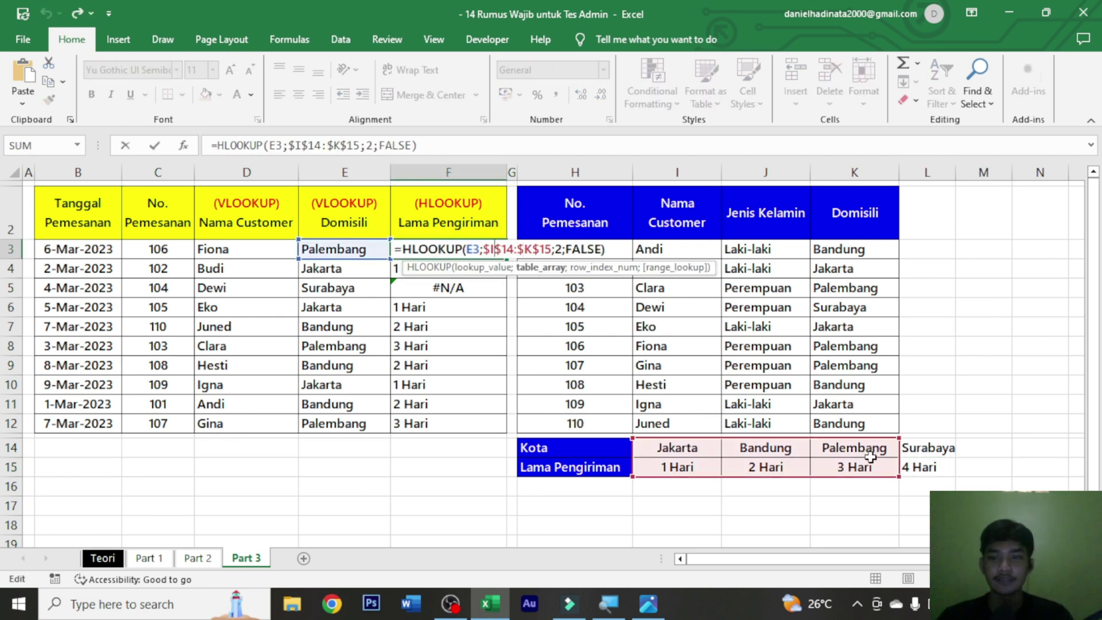
pyautogui.click(891, 475)
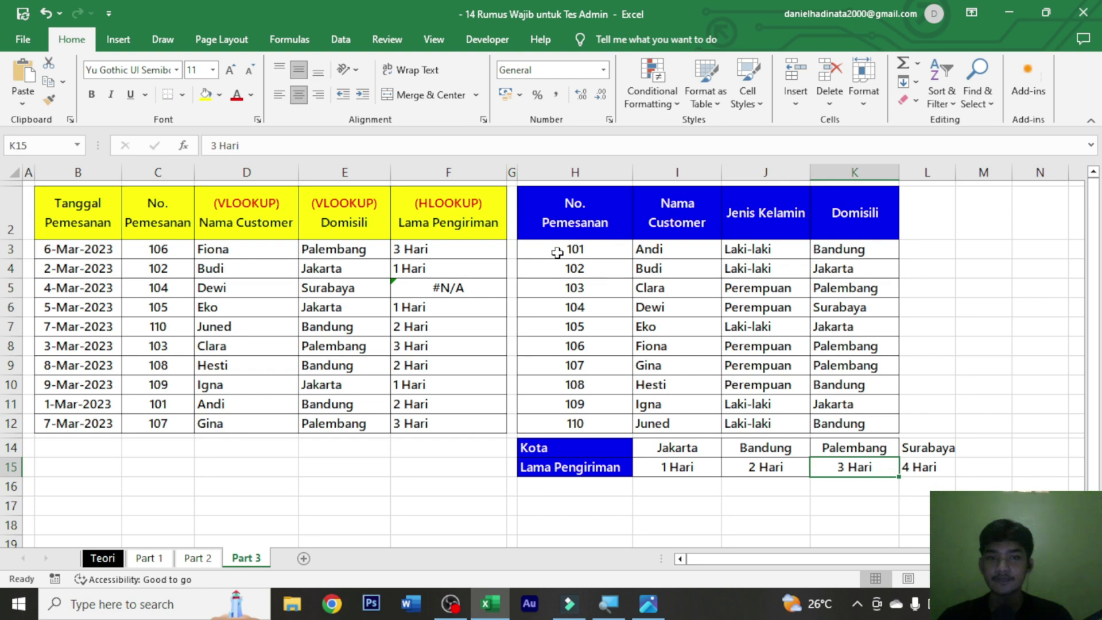
pyautogui.click(495, 248)
pyautogui.doubleClick(494, 248)
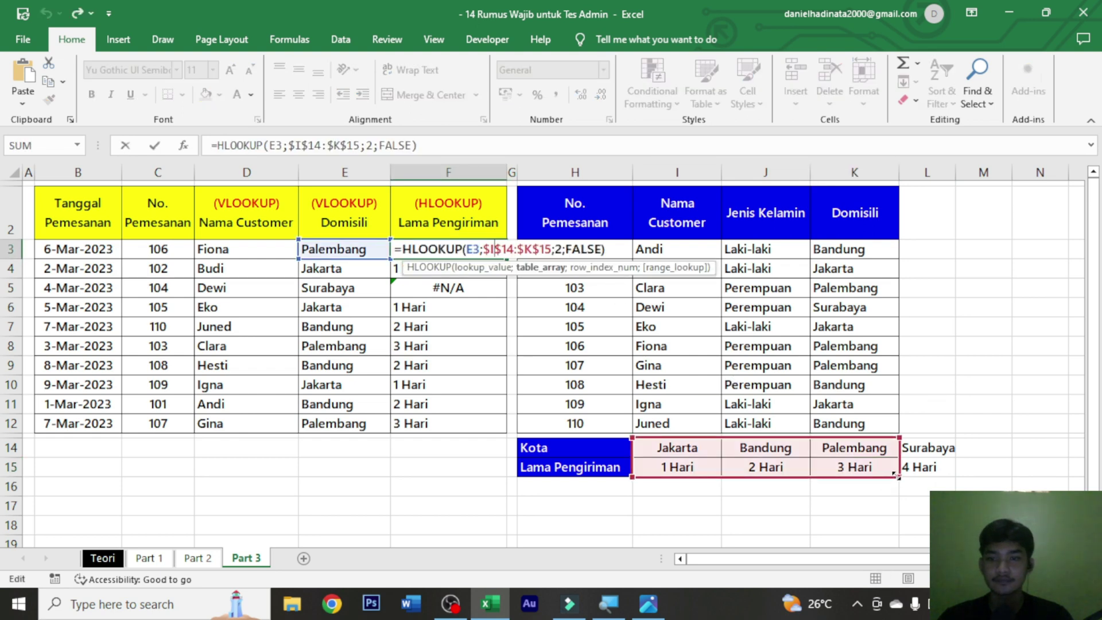
pyautogui.moveTo(897, 475); pyautogui.dragTo(950, 476)
pyautogui.hotkey('ctrl', 'Return')
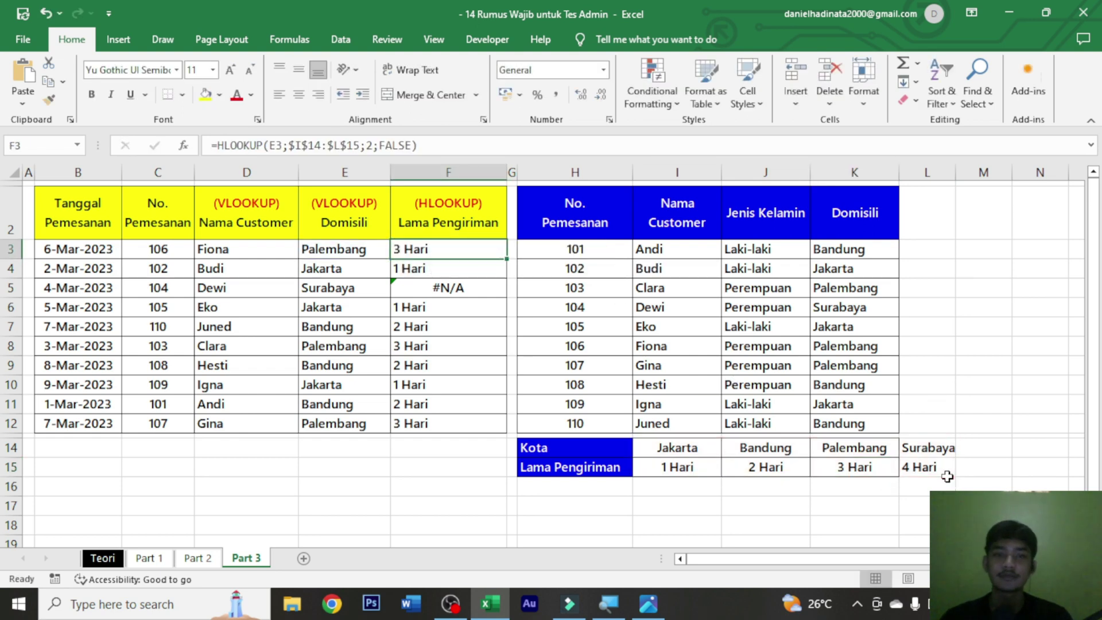
# - Fill the updated HLOOKUP formula from F3 down to F12 and check the delivery time in F5
pyautogui.moveTo(509, 259); pyautogui.dragTo(467, 423)
pyautogui.click(445, 342)
pyautogui.click(455, 253)
pyautogui.click(460, 288)
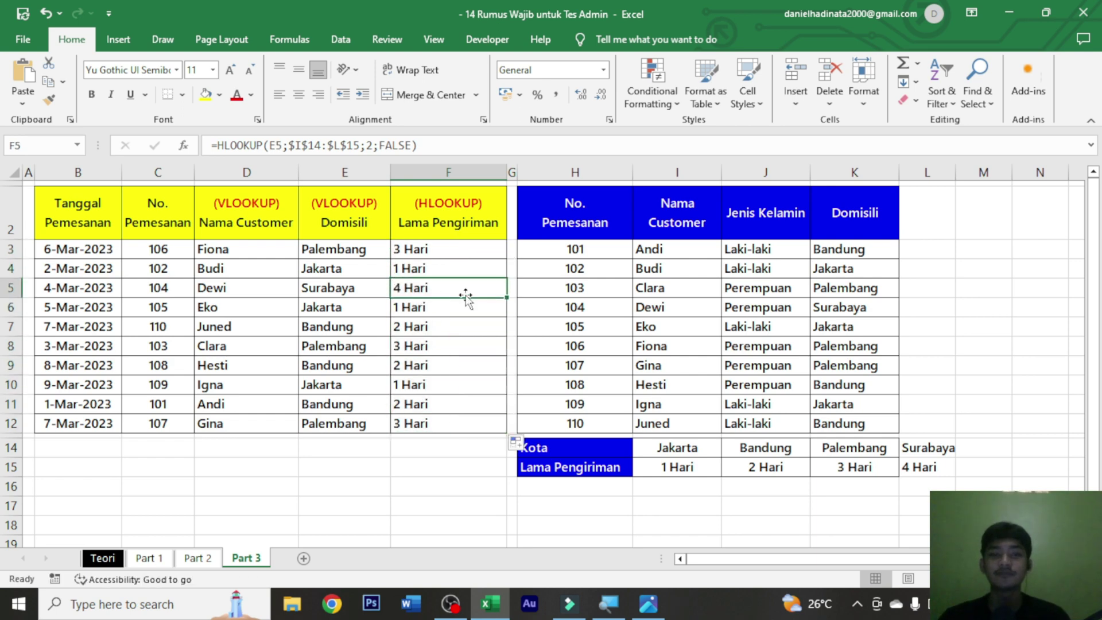
# - Review the Surabaya entries in L14 and L15, and return to the Teori sheet with the formula overview
pyautogui.click(945, 448)
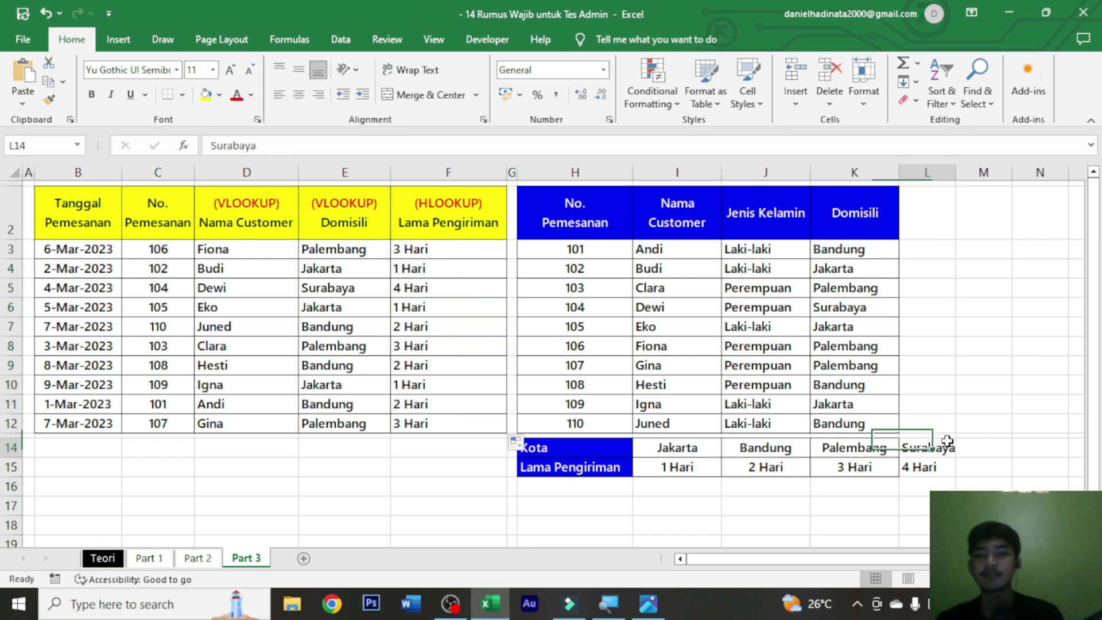
pyautogui.moveTo(936, 466)
pyautogui.mouseDown()
pyautogui.moveTo(937, 456)
pyautogui.moveTo(919, 468)
pyautogui.mouseUp()
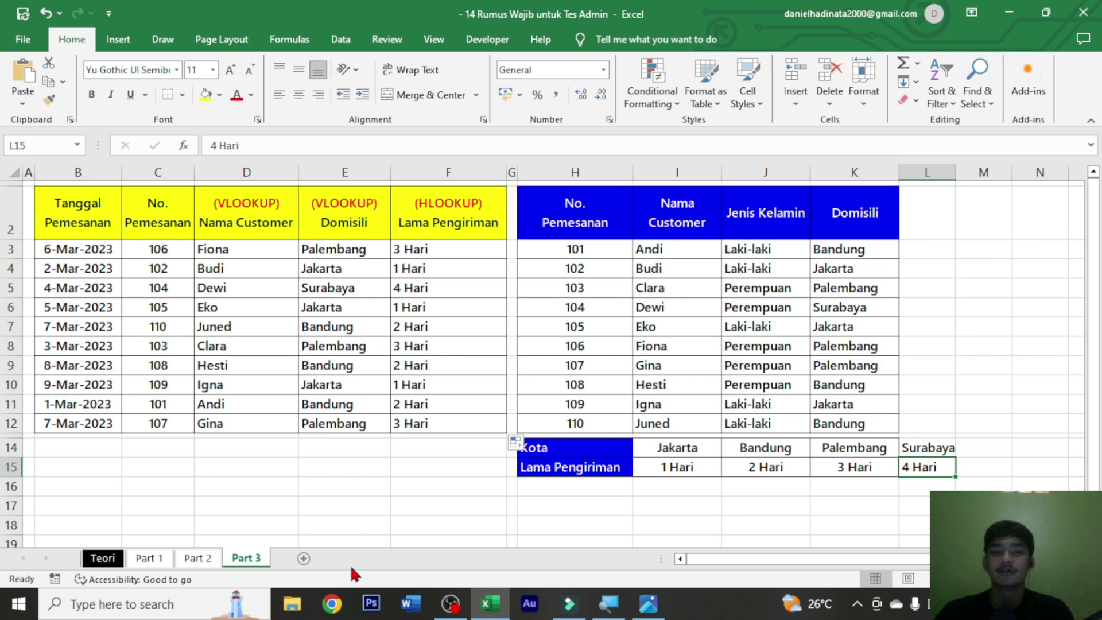
pyautogui.click(109, 558)
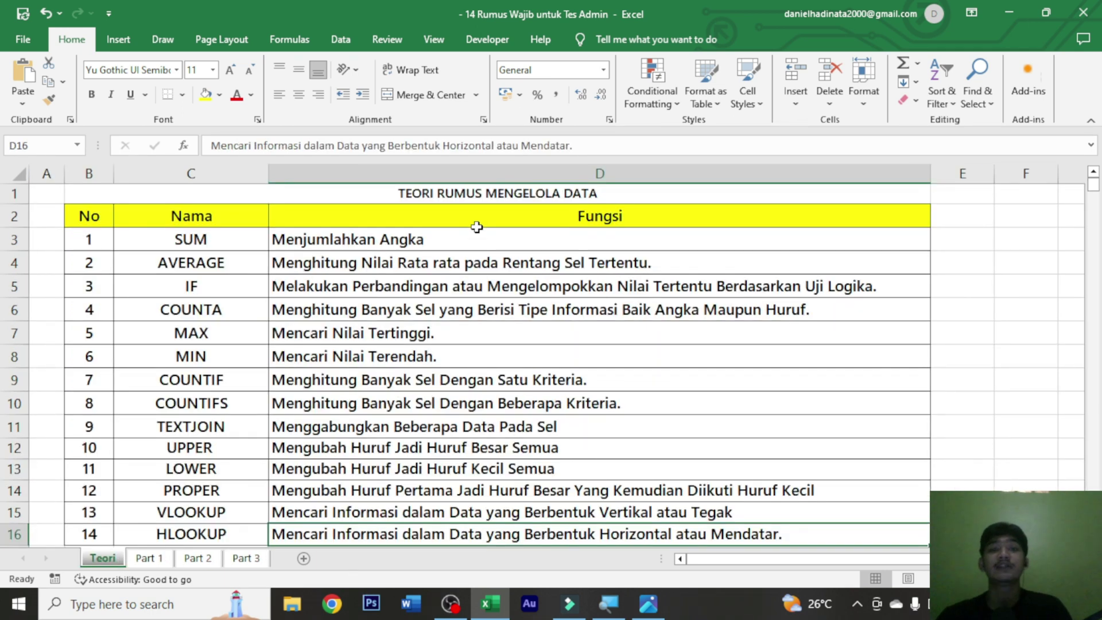